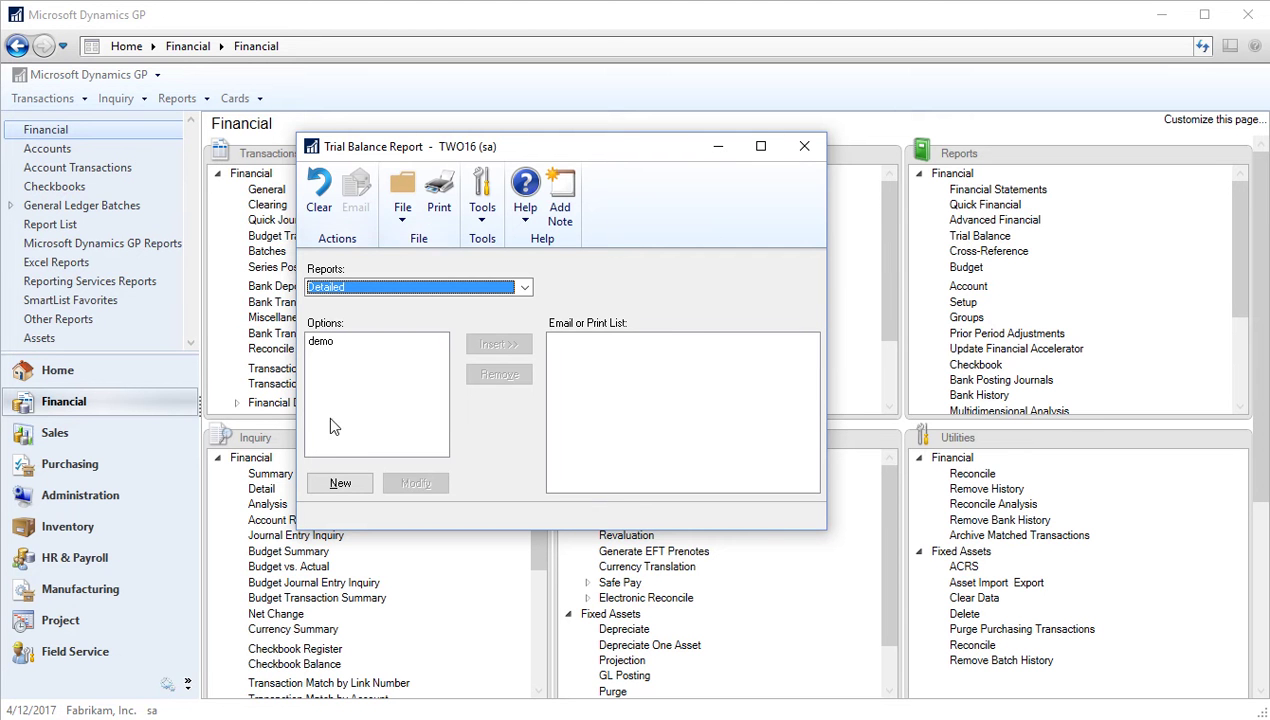
Choose Summary as the trial balance report type
left_click(524, 289)
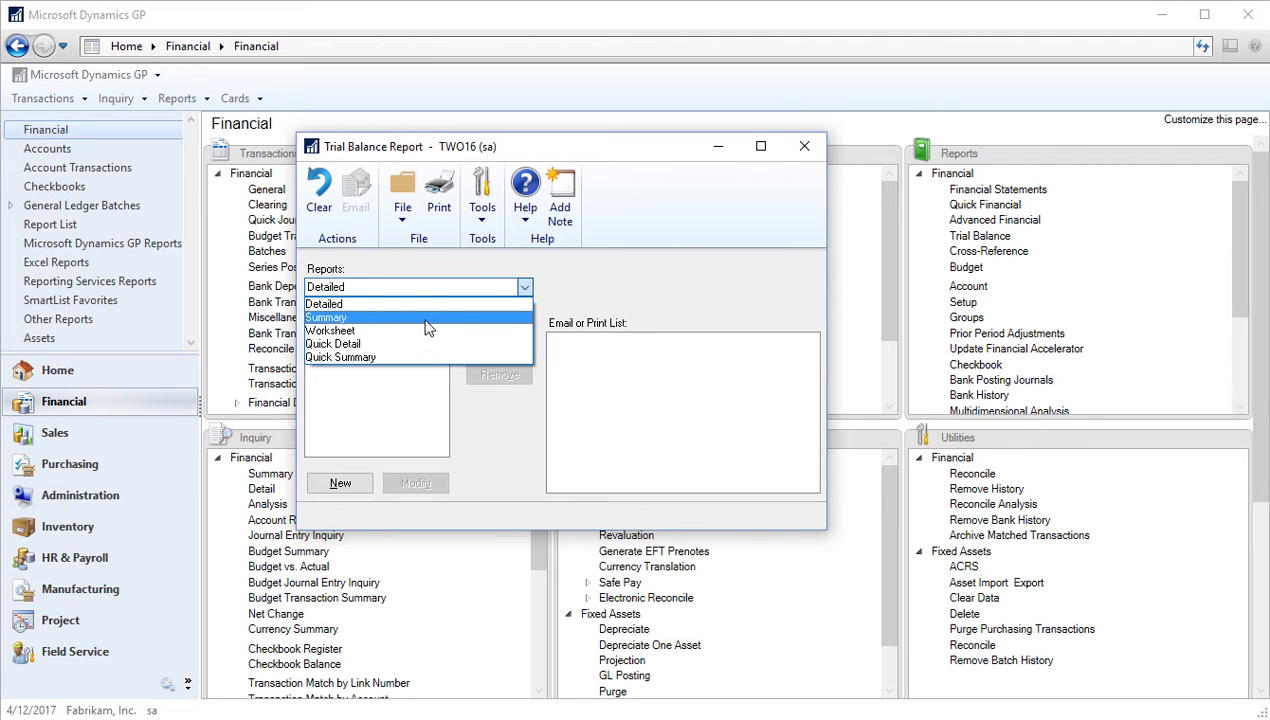
left_click(357, 319)
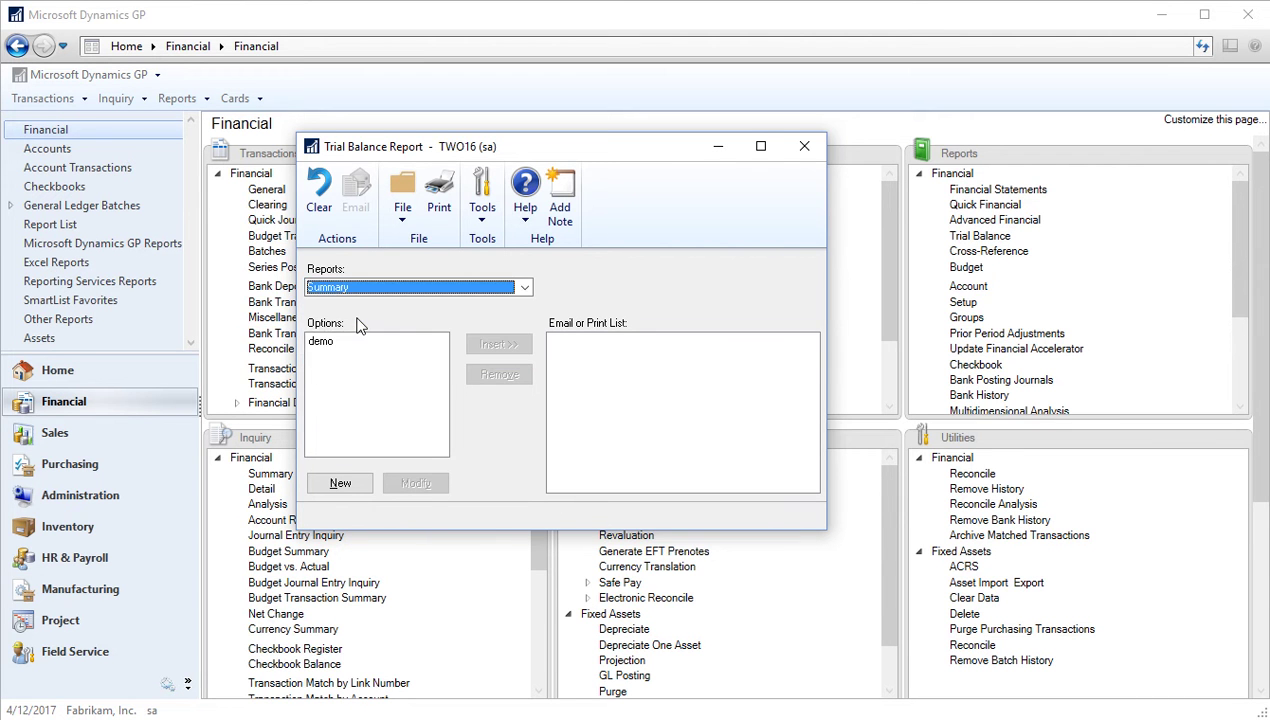
Add the demo option to the email or print list, and remove it from the list again
left_click(341, 344)
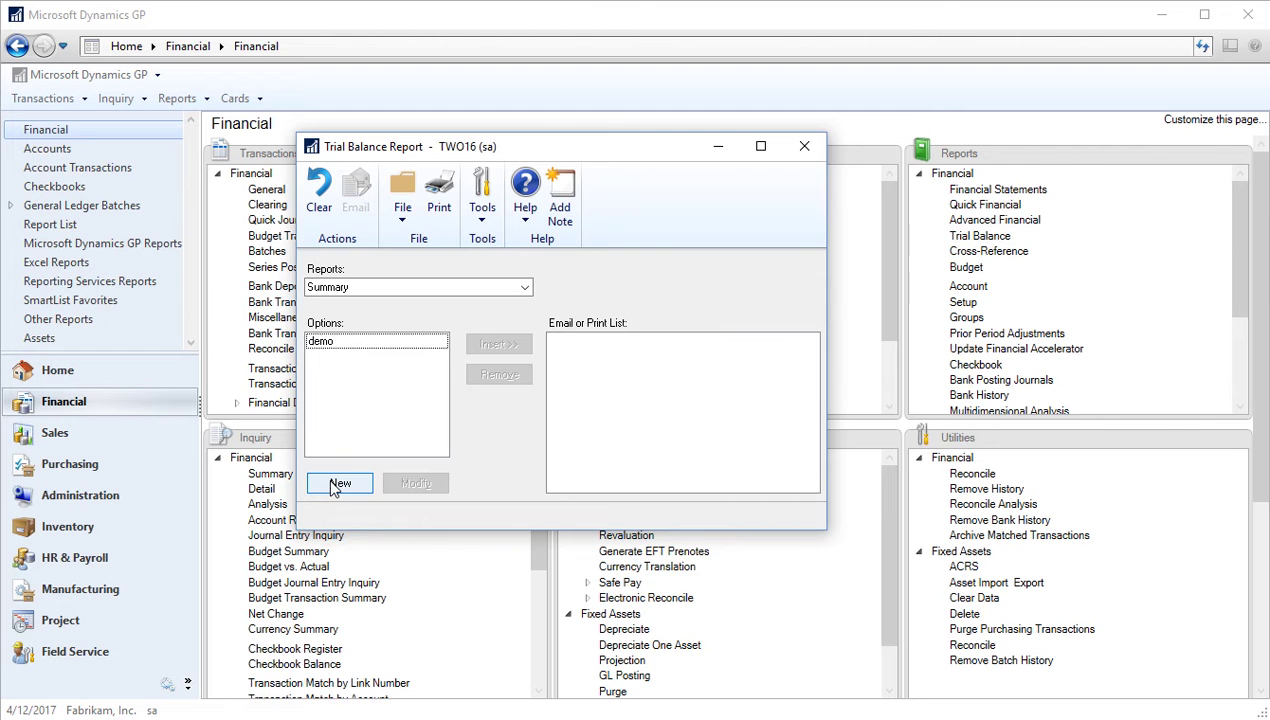
left_click(346, 342)
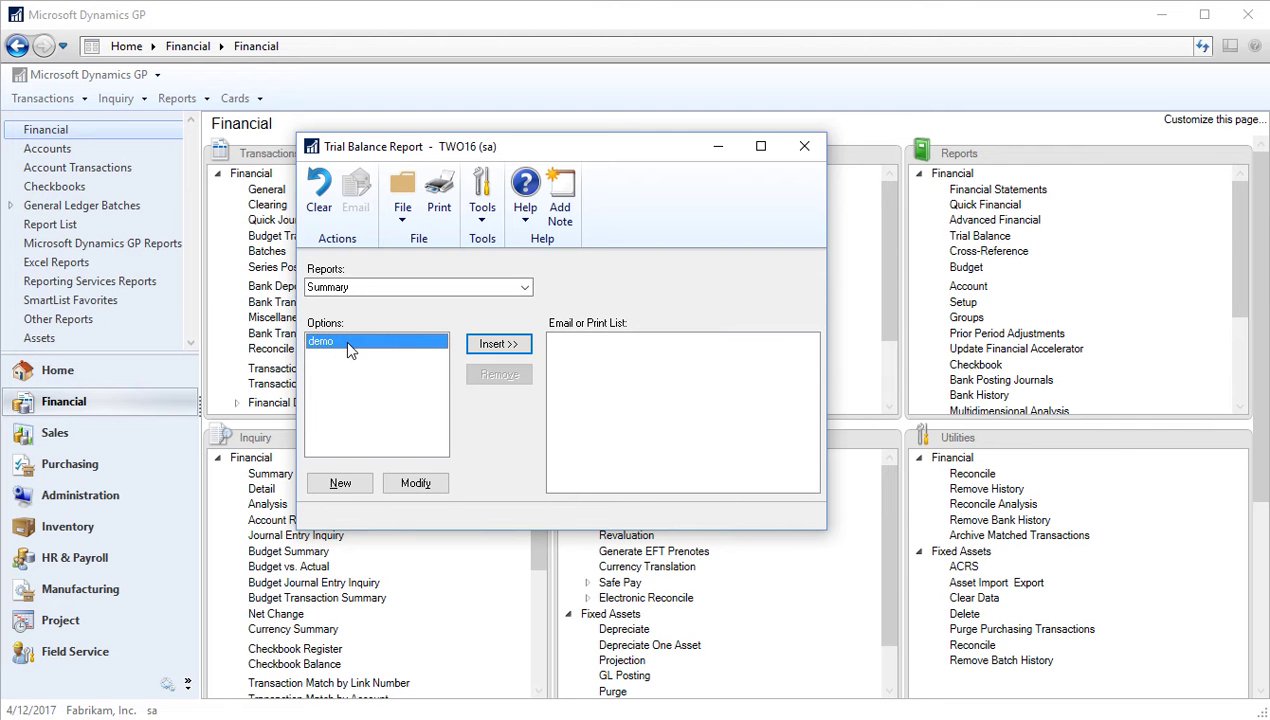
left_click(478, 350)
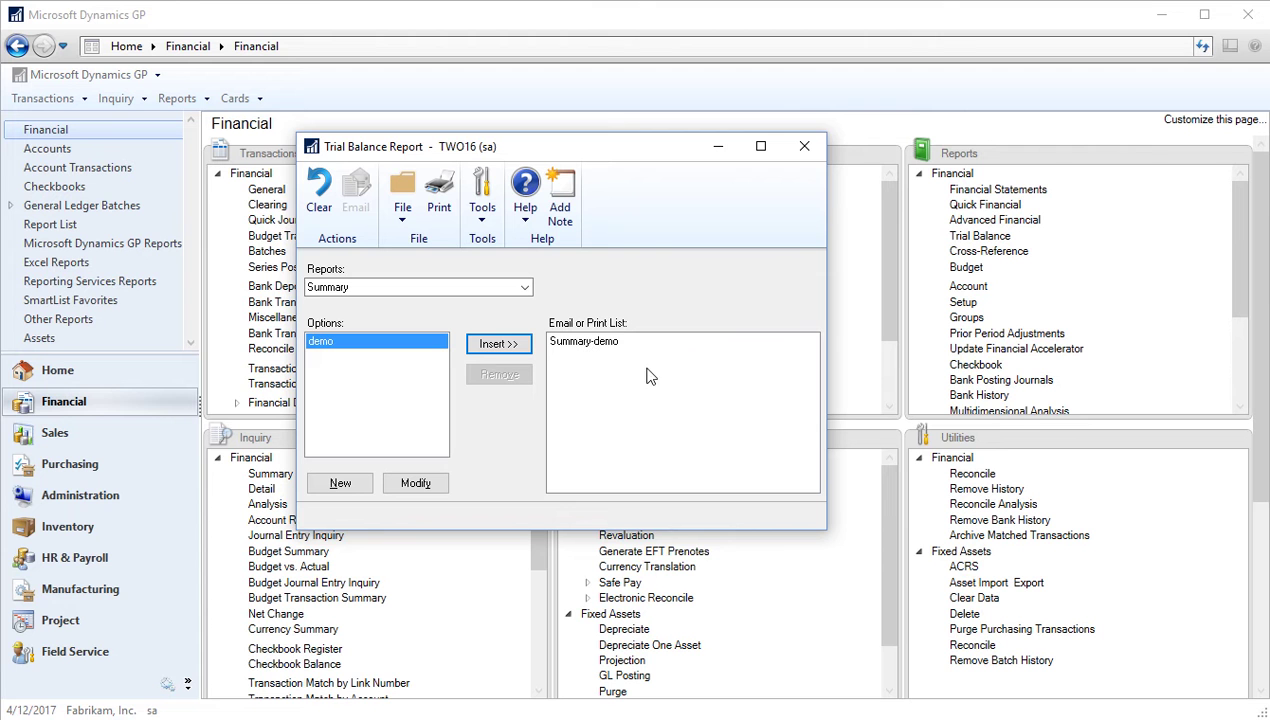
left_click(584, 343)
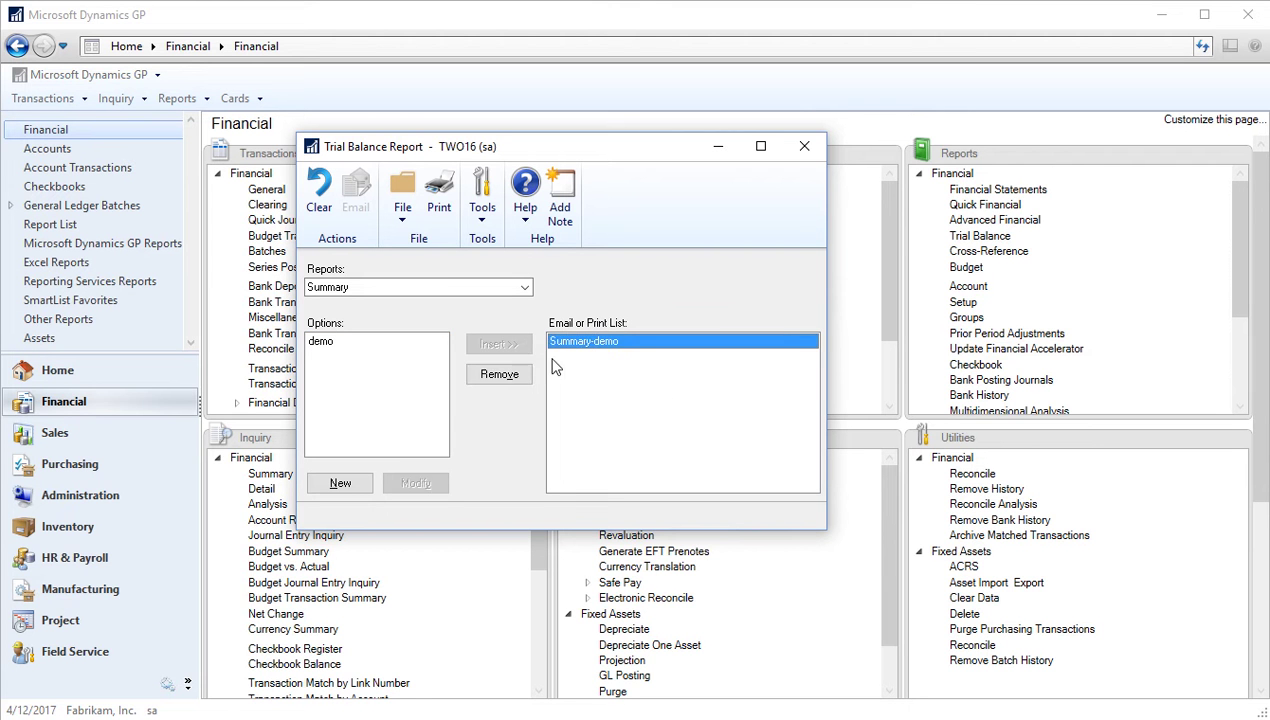
left_click(497, 377)
left_click(363, 405)
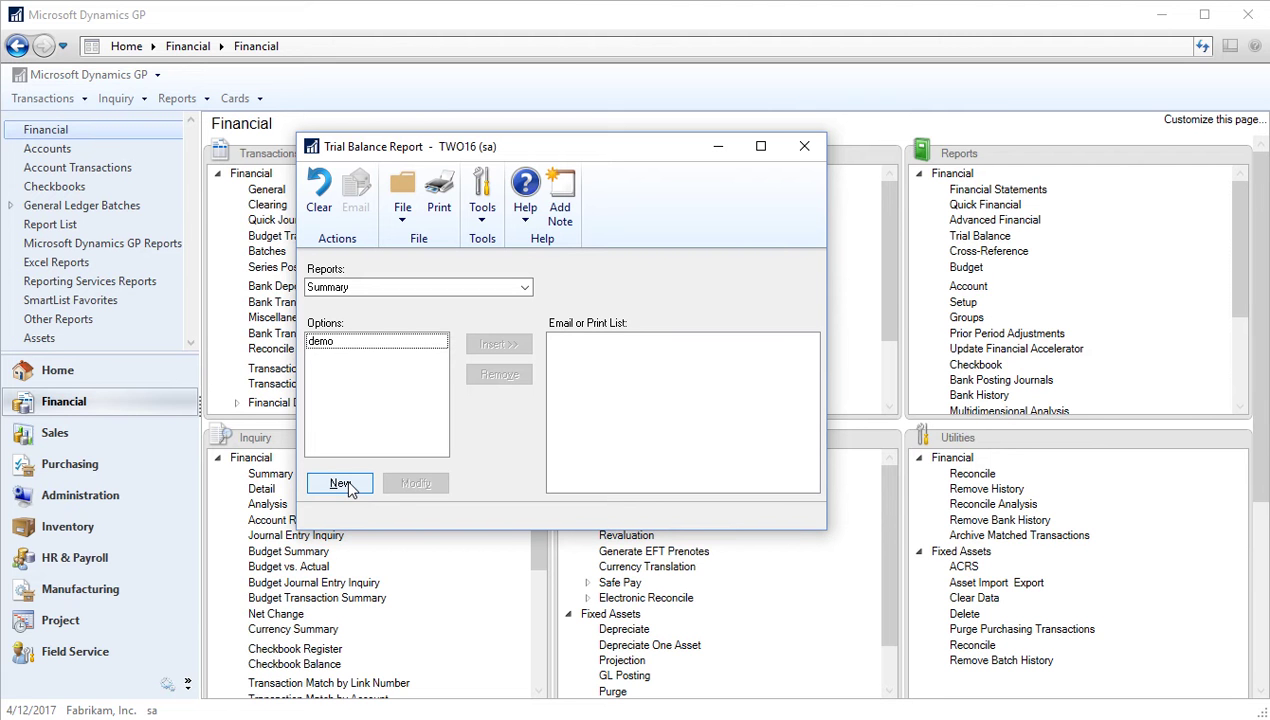
Create a new summary report option named Training Option and include posting accounts
left_click(340, 484)
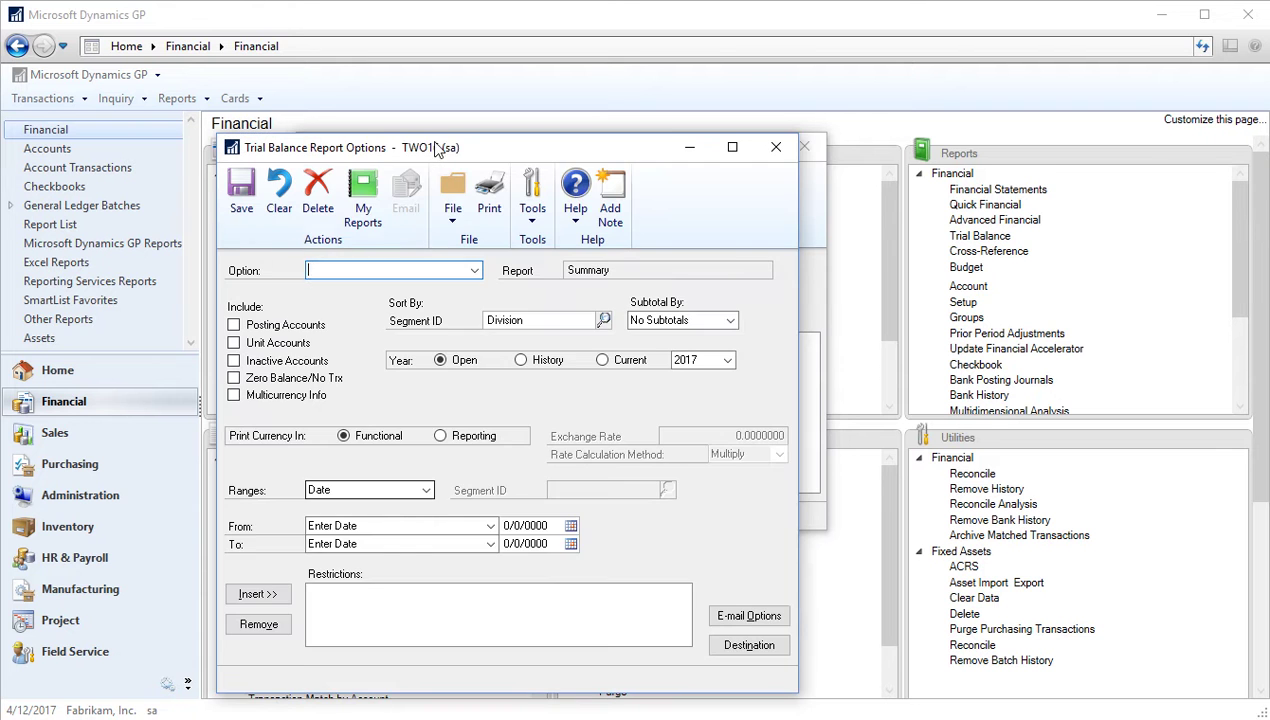
left_click_drag(440, 152, 558, 107)
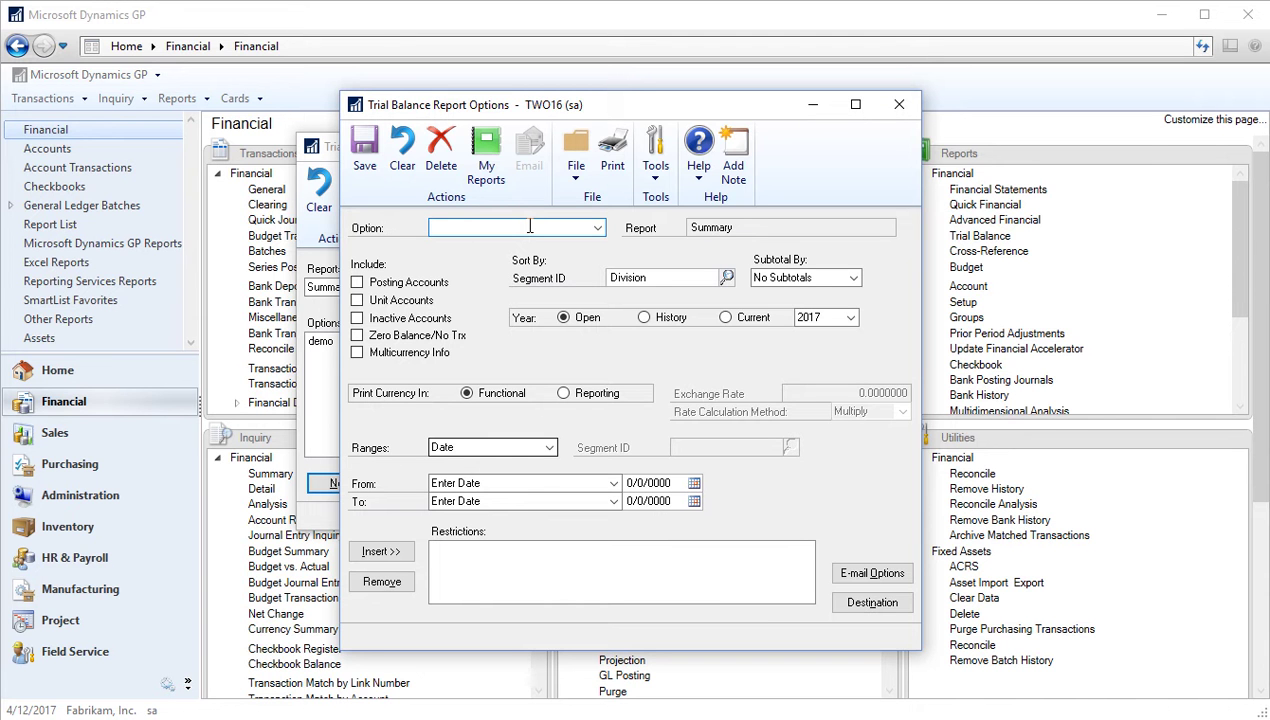
type("Training Option")
key("Tab")
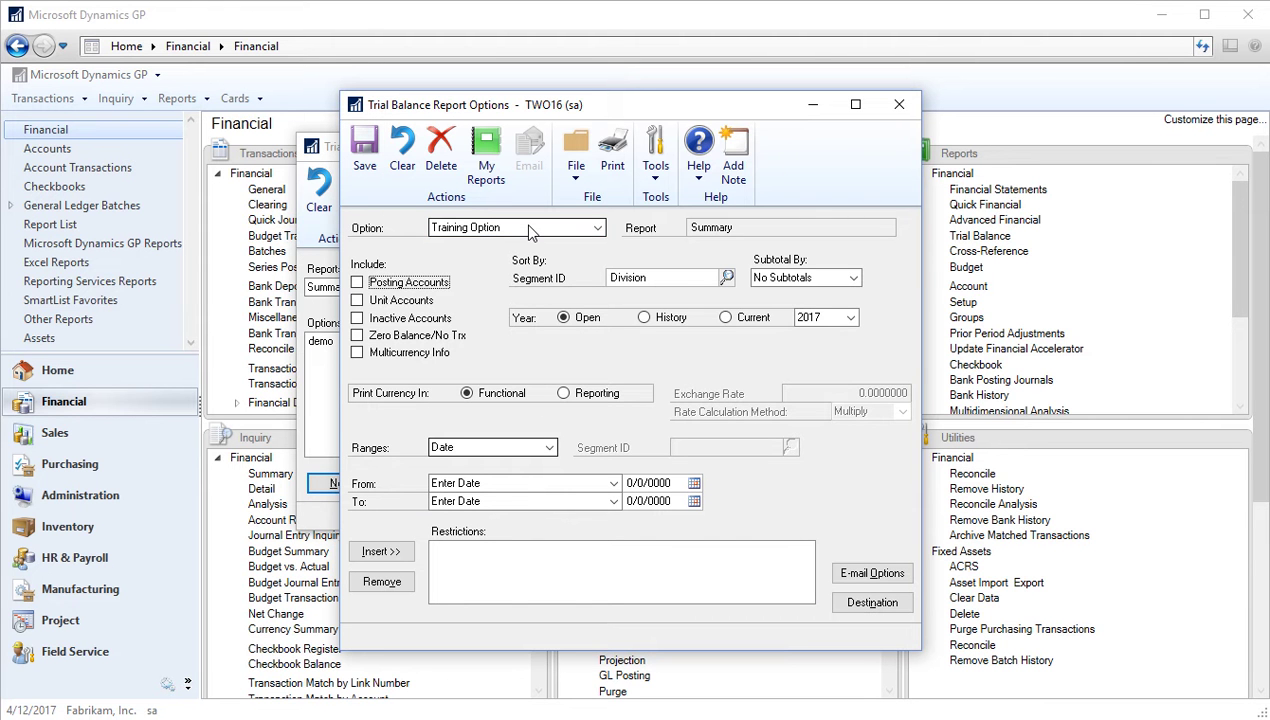
left_click(357, 283)
Try the Account, Segment ID and Currency ID range types for the report option
left_click(541, 448)
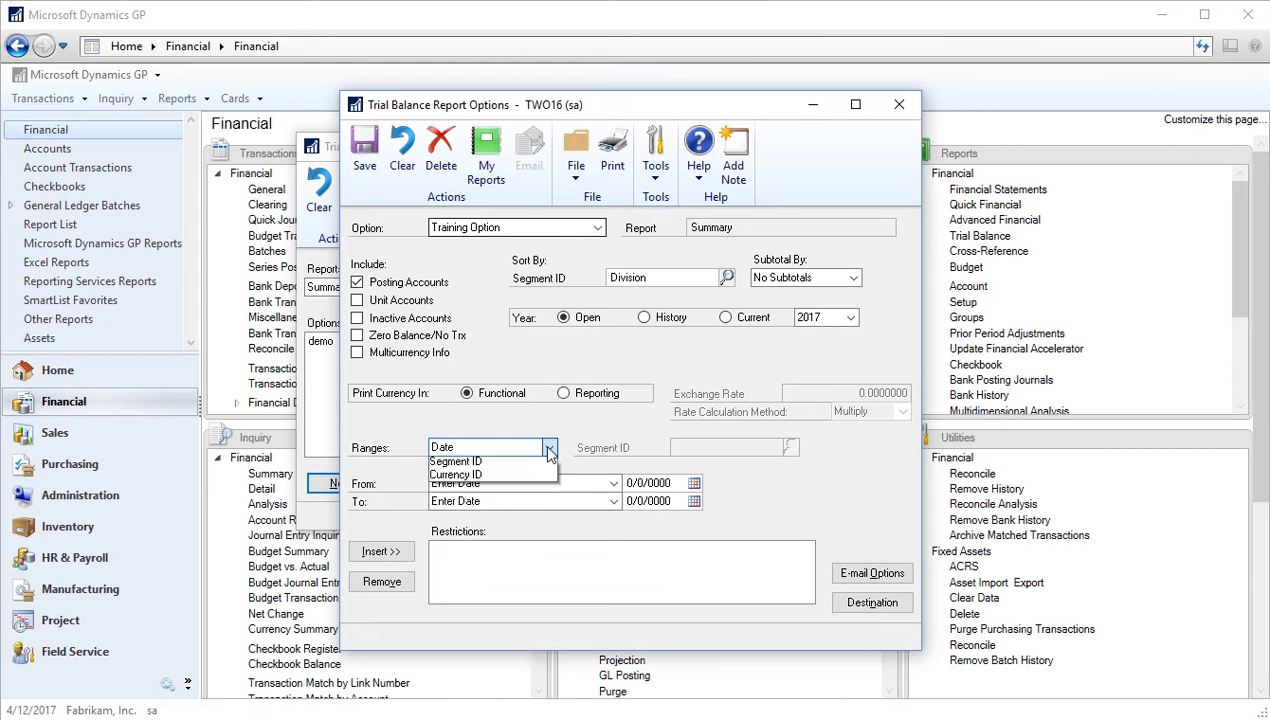
left_click(512, 477)
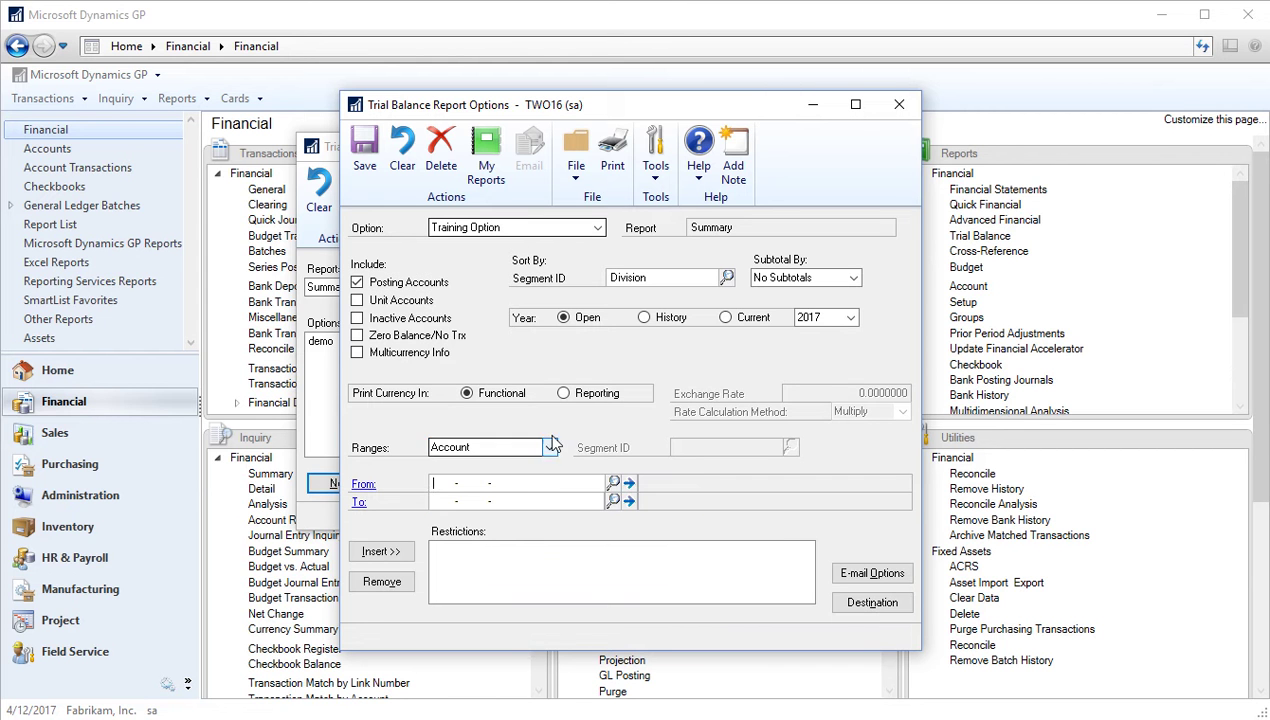
left_click(549, 447)
left_click(517, 492)
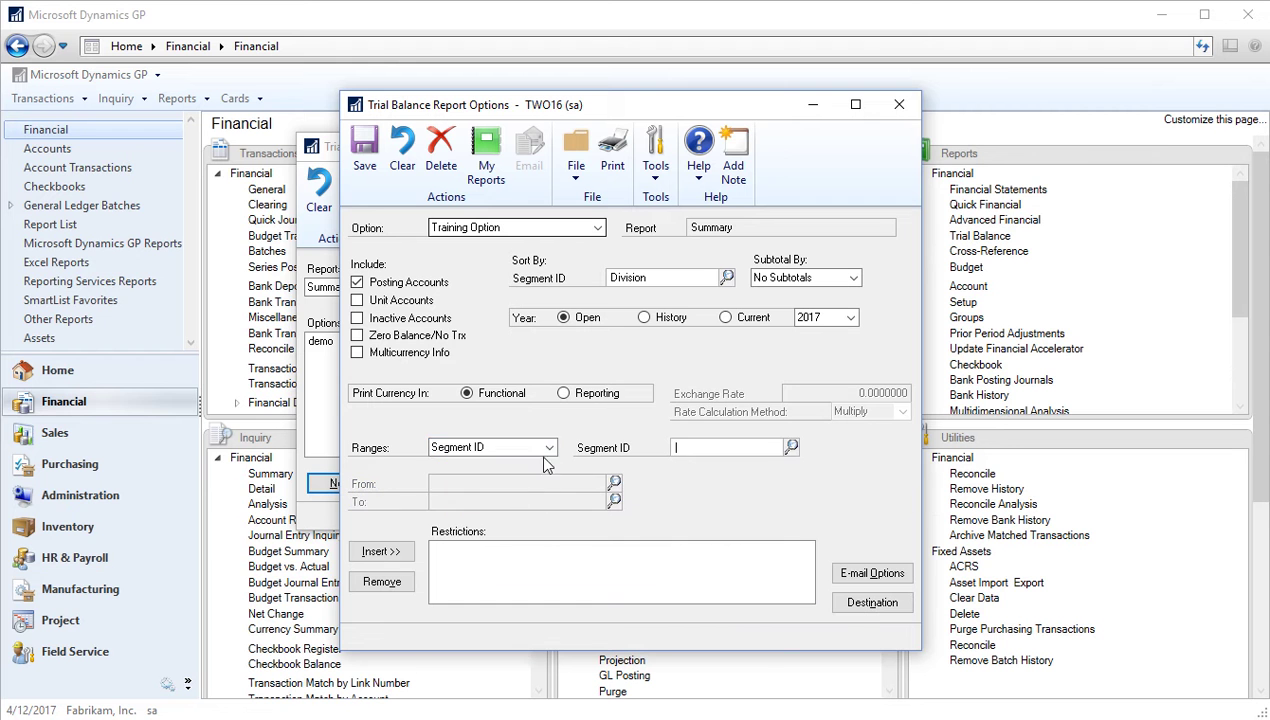
left_click(547, 446)
left_click(515, 504)
Add a Segment ID range restriction for the Division segment from 100 to 100
left_click(549, 448)
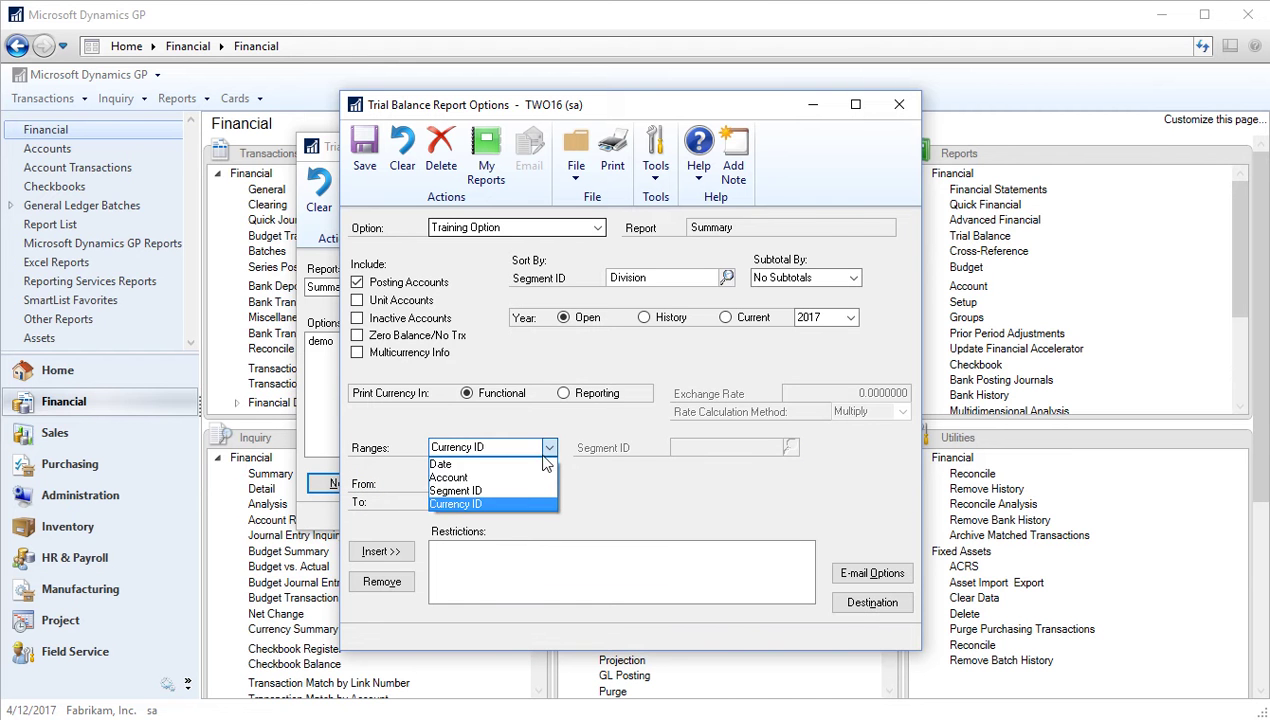
left_click(515, 491)
left_click(788, 446)
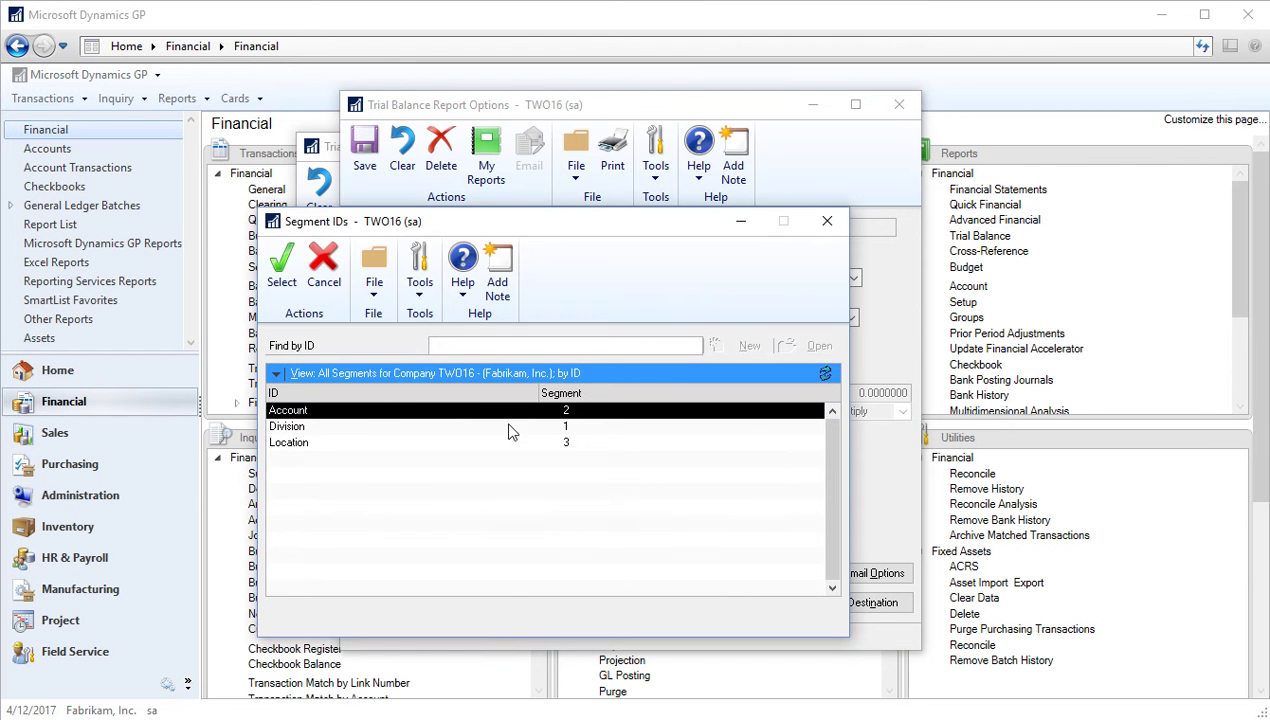
double_click(288, 428)
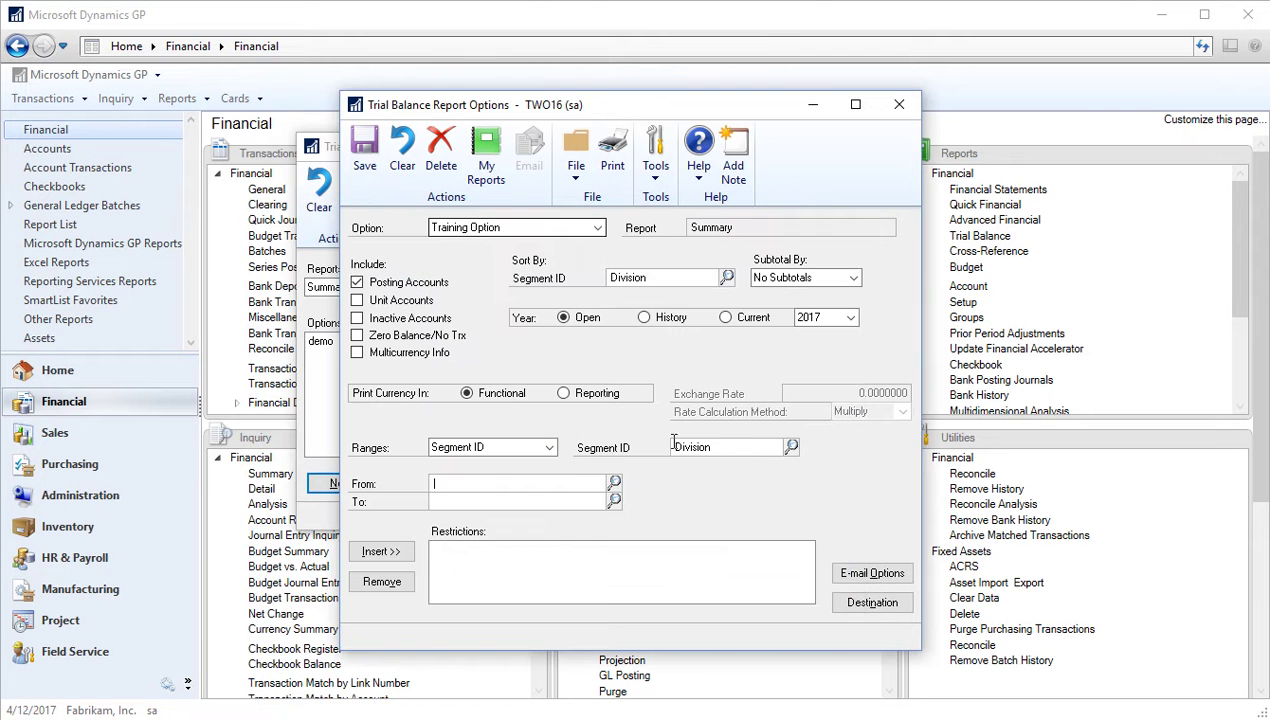
left_click(613, 483)
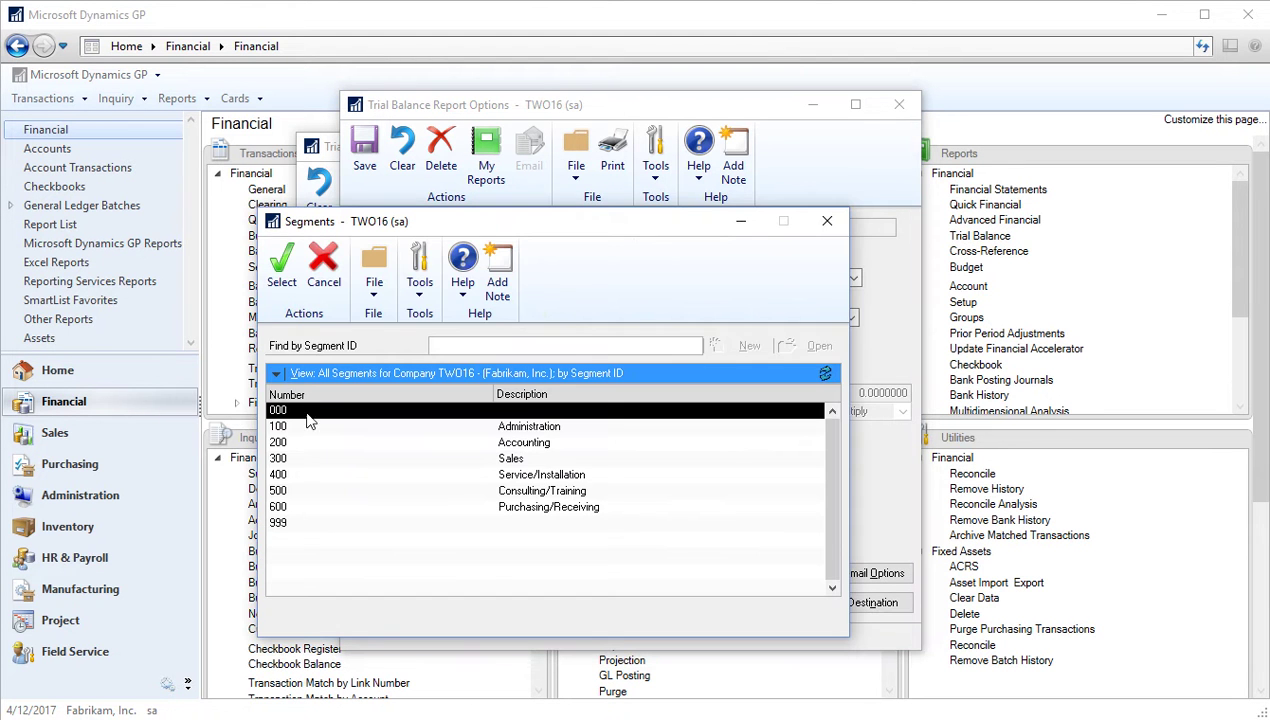
double_click(458, 429)
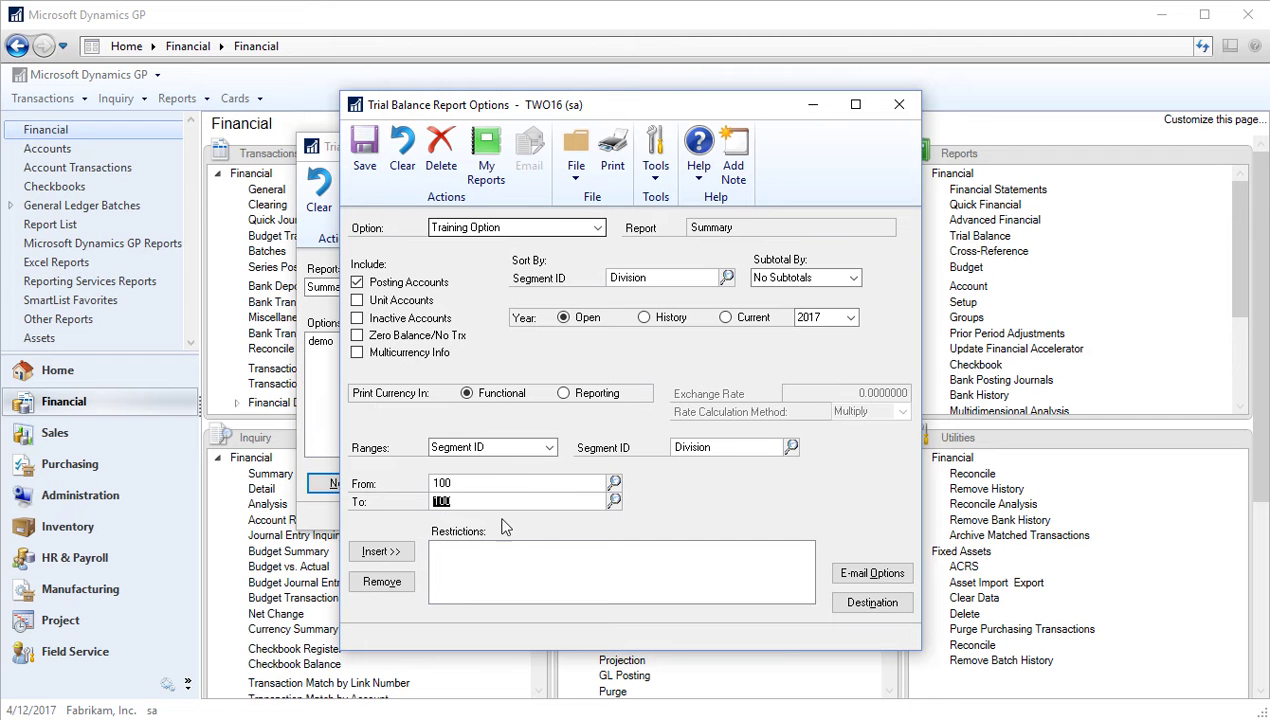
left_click(367, 554)
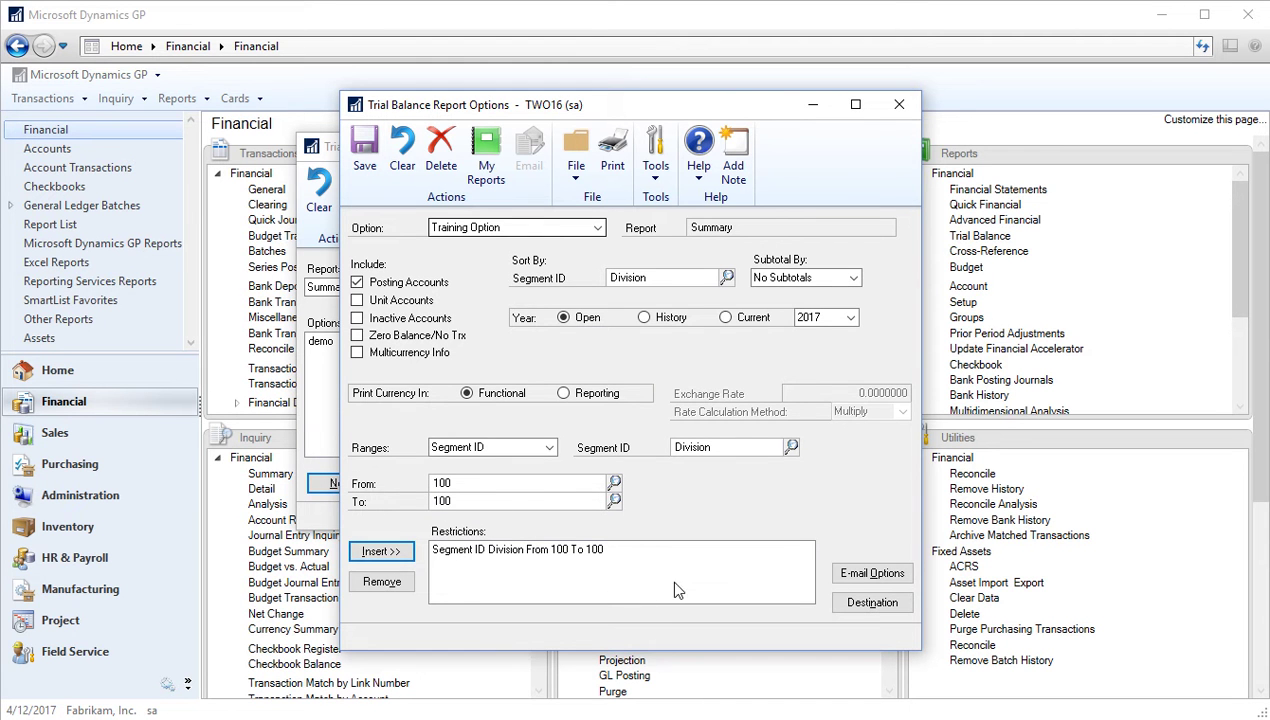
Set the report destination to Screen instead of Printer and save the report option
left_click(860, 603)
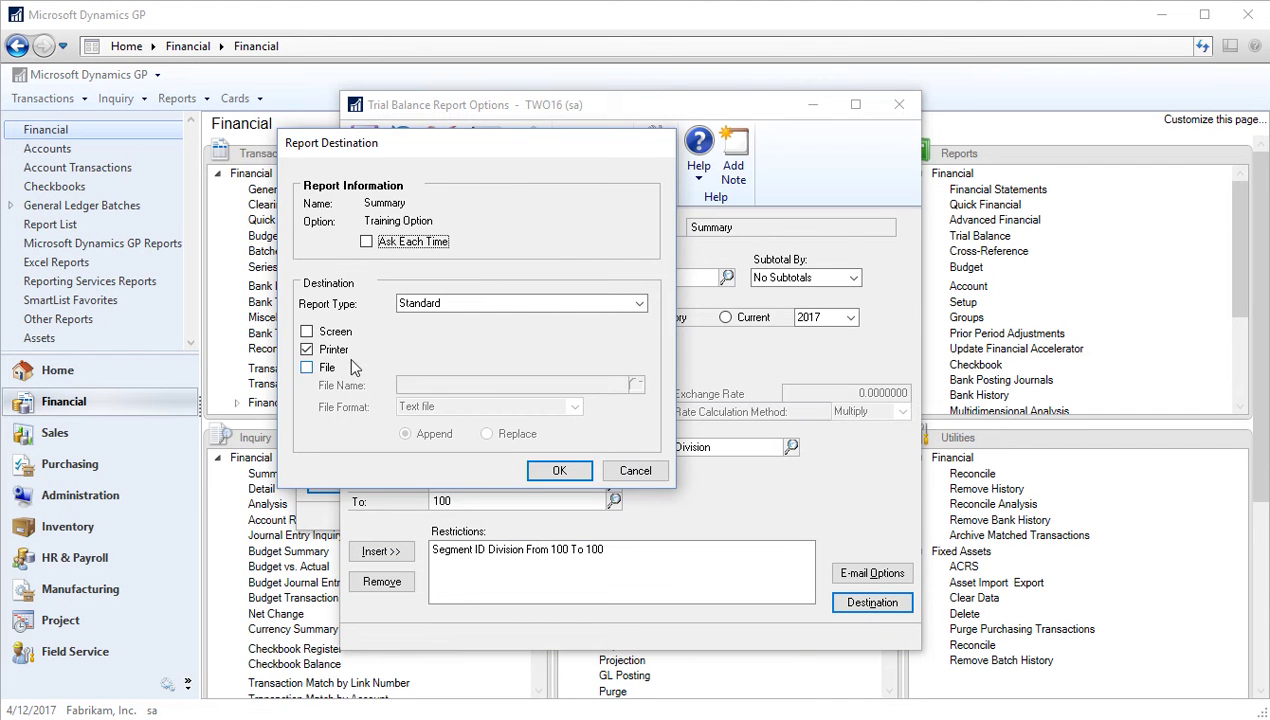
left_click(307, 349)
left_click(307, 333)
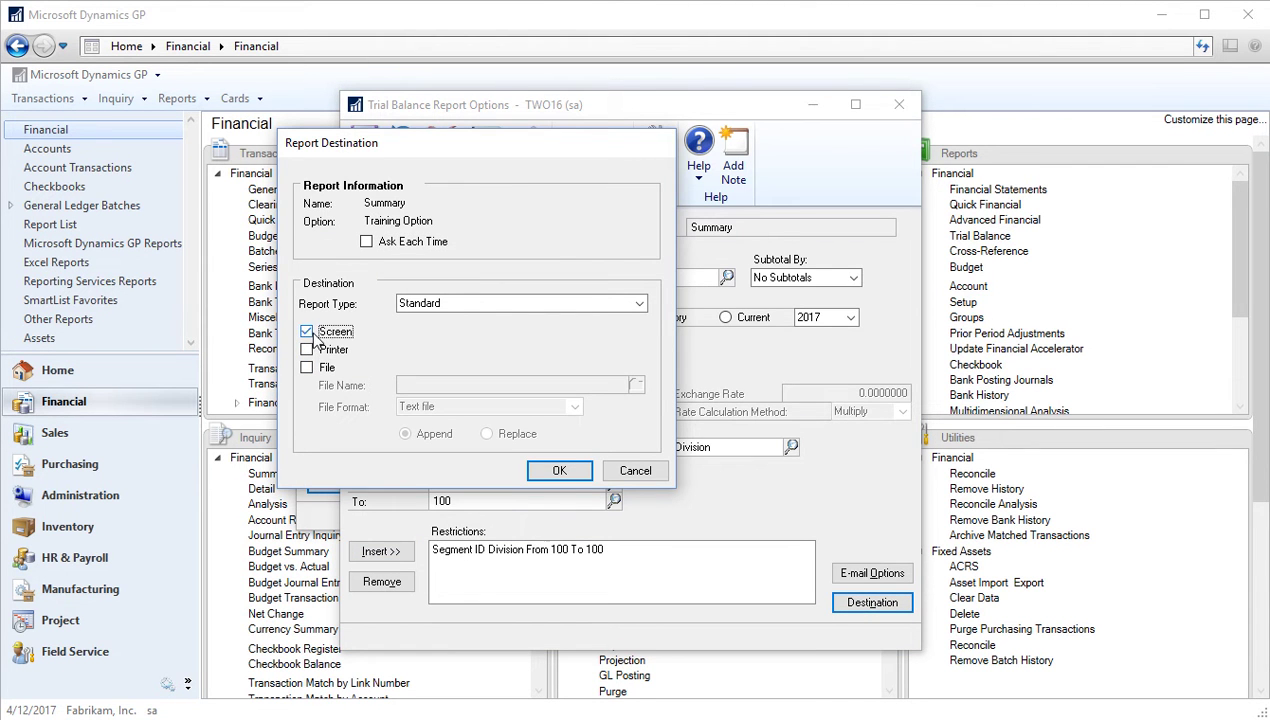
left_click(556, 476)
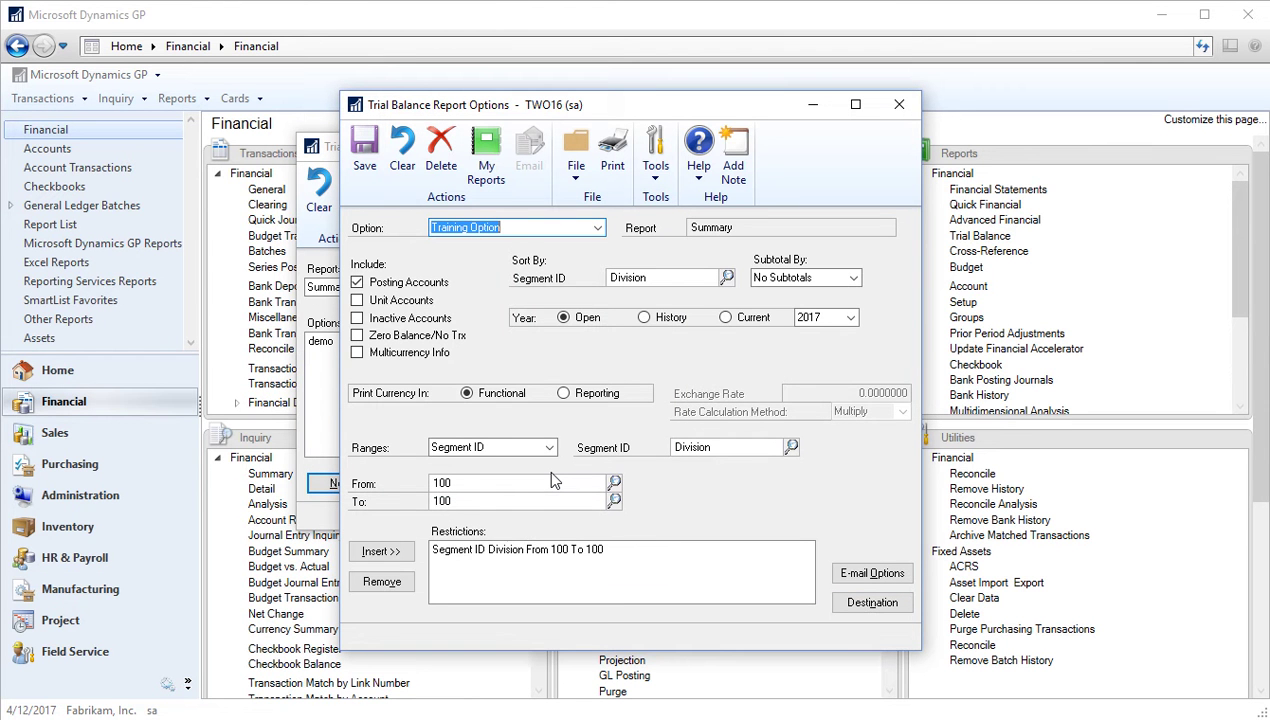
left_click(366, 167)
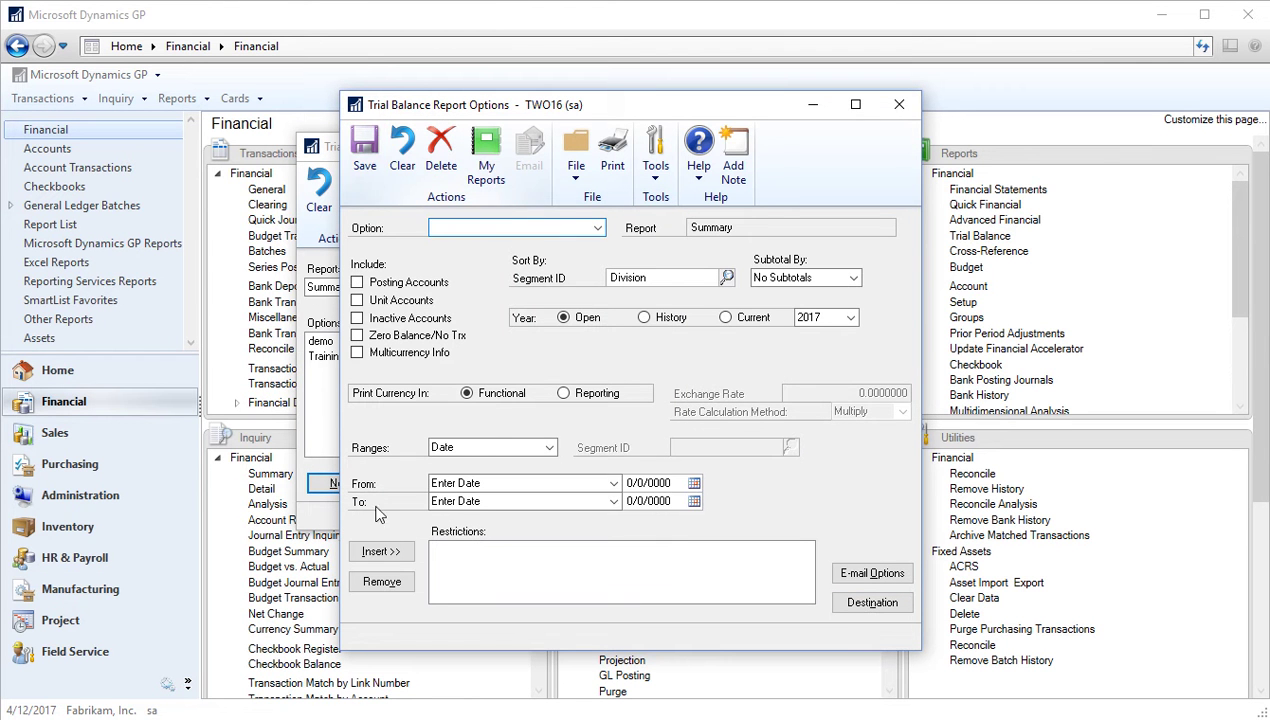
Load the saved Training Option and print its trial balance summary
left_click(596, 229)
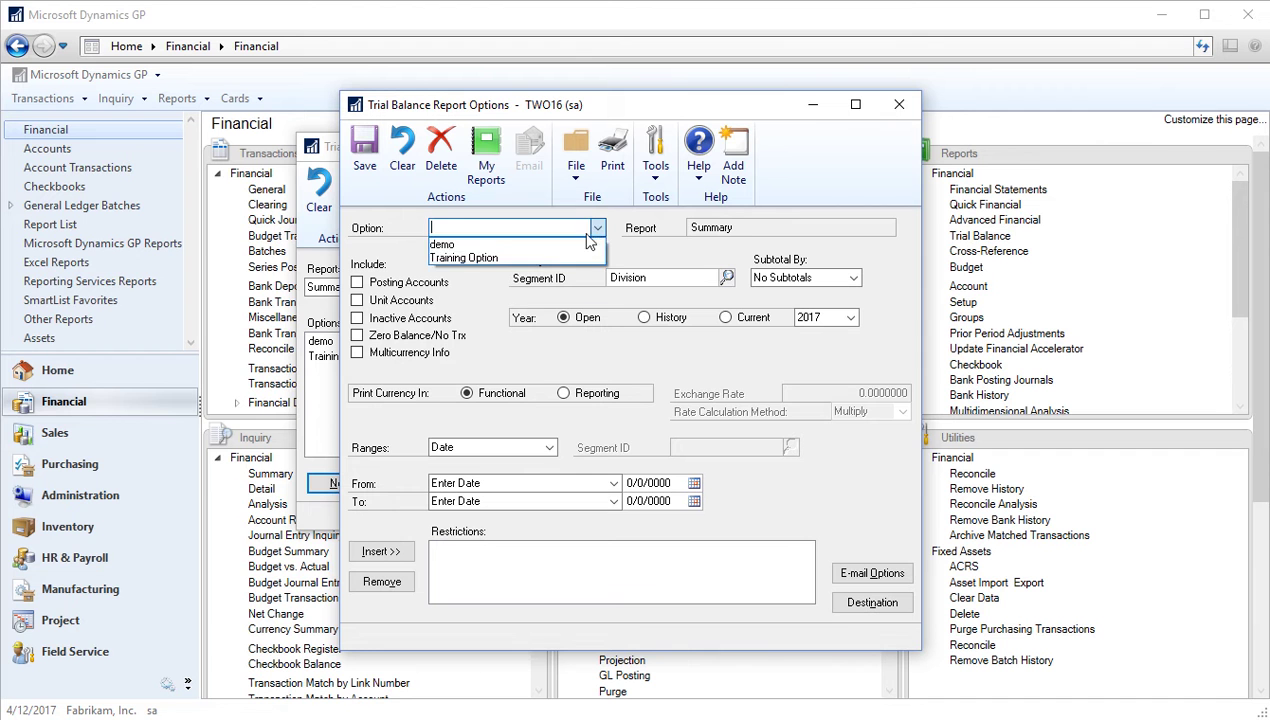
left_click(512, 258)
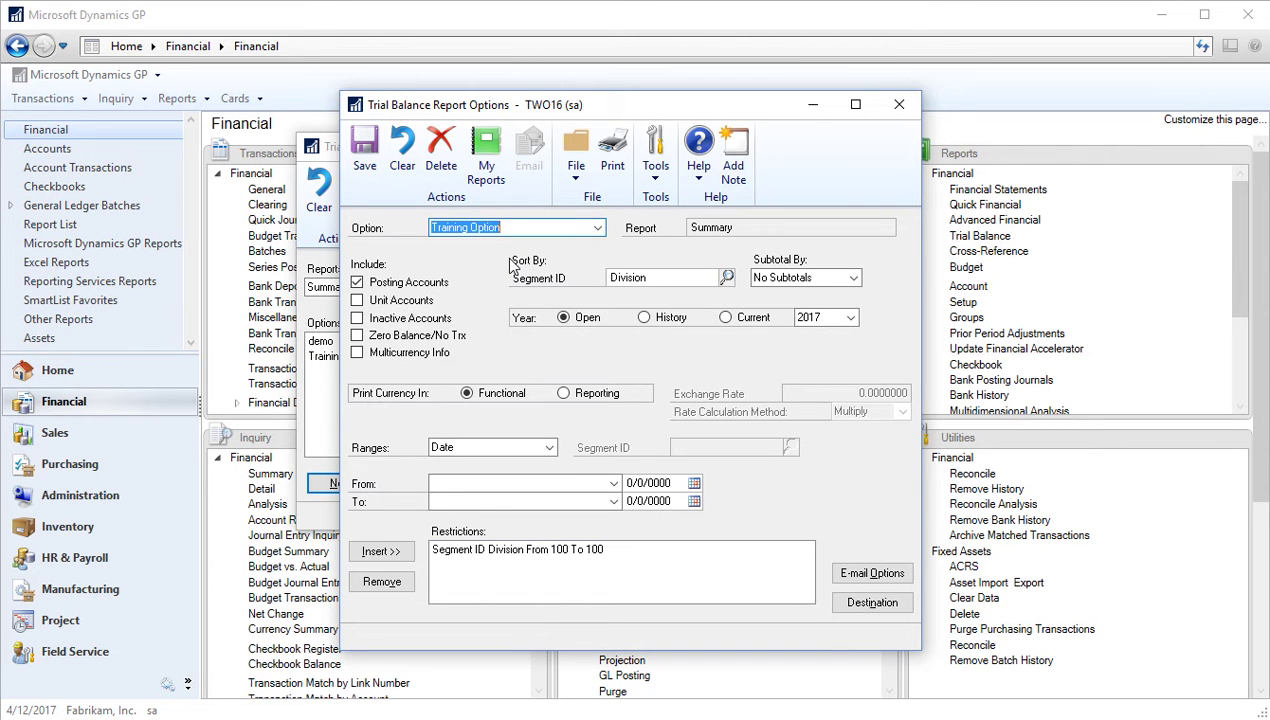
left_click(613, 150)
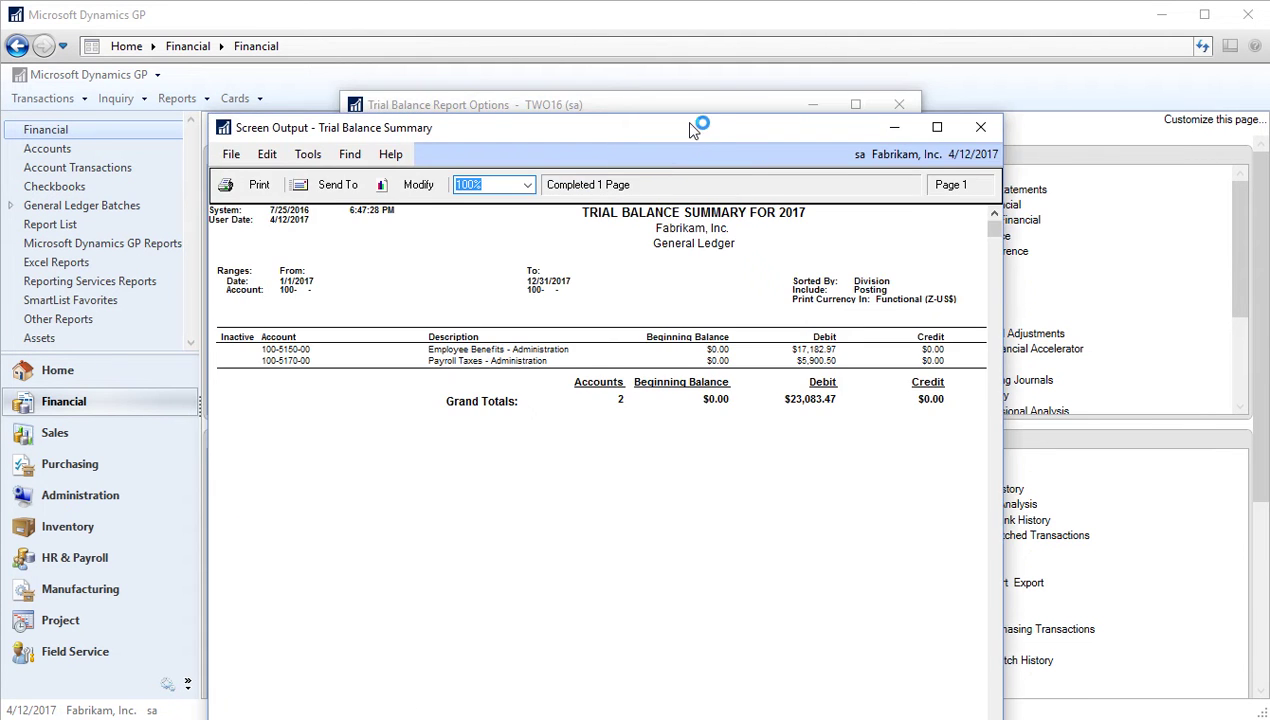
Examine the full width of the trial balance summary at 125% zoom, and close the report output
left_click_drag(690, 128, 631, 43)
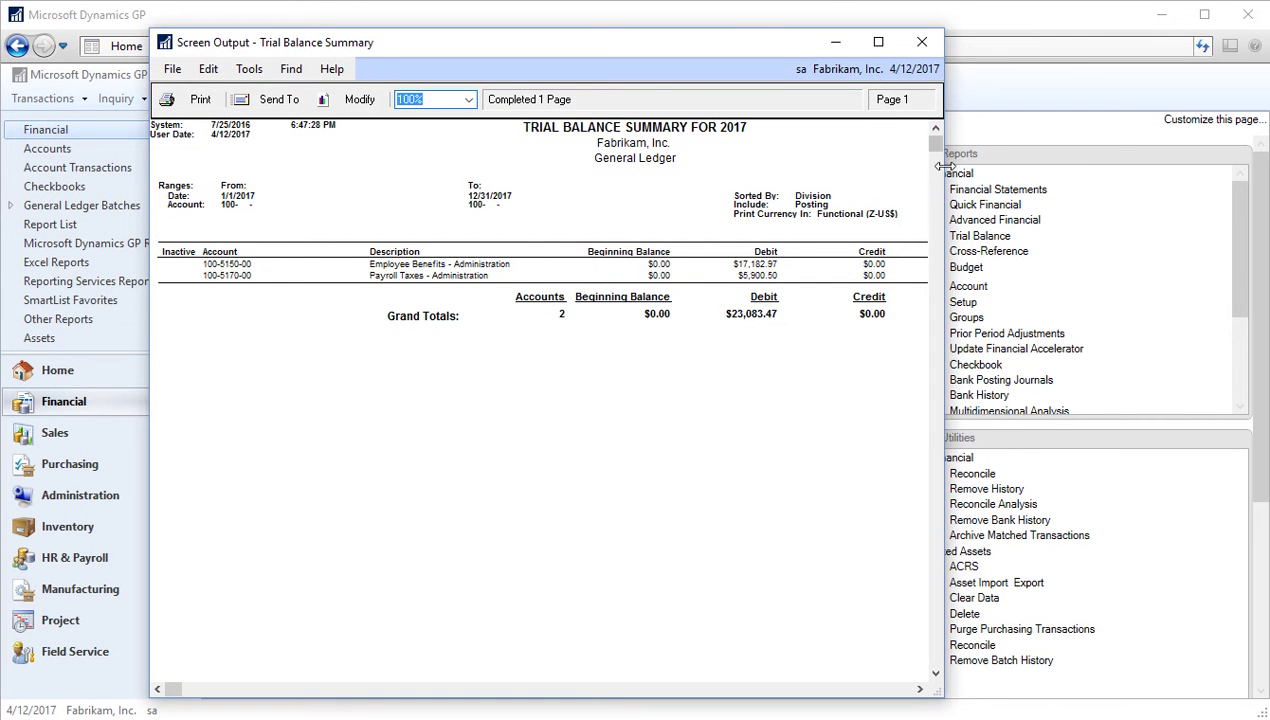
left_click_drag(945, 172, 1238, 172)
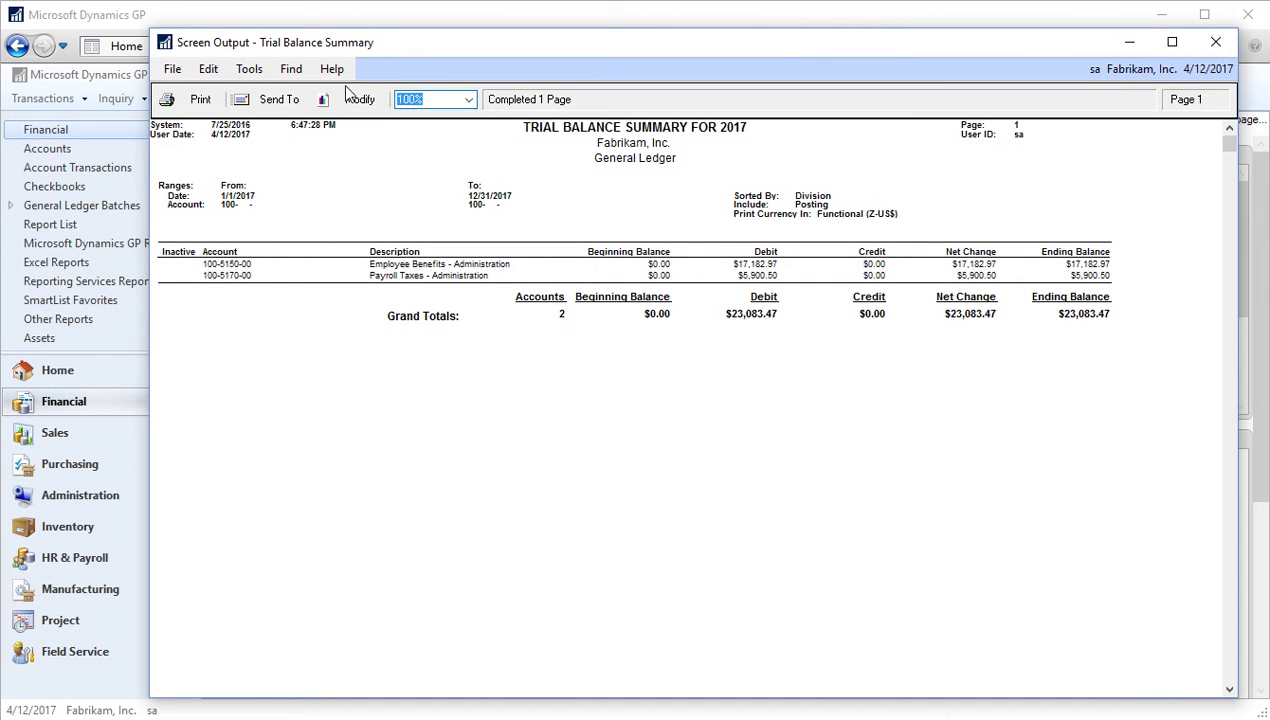
left_click(468, 99)
left_click(407, 157)
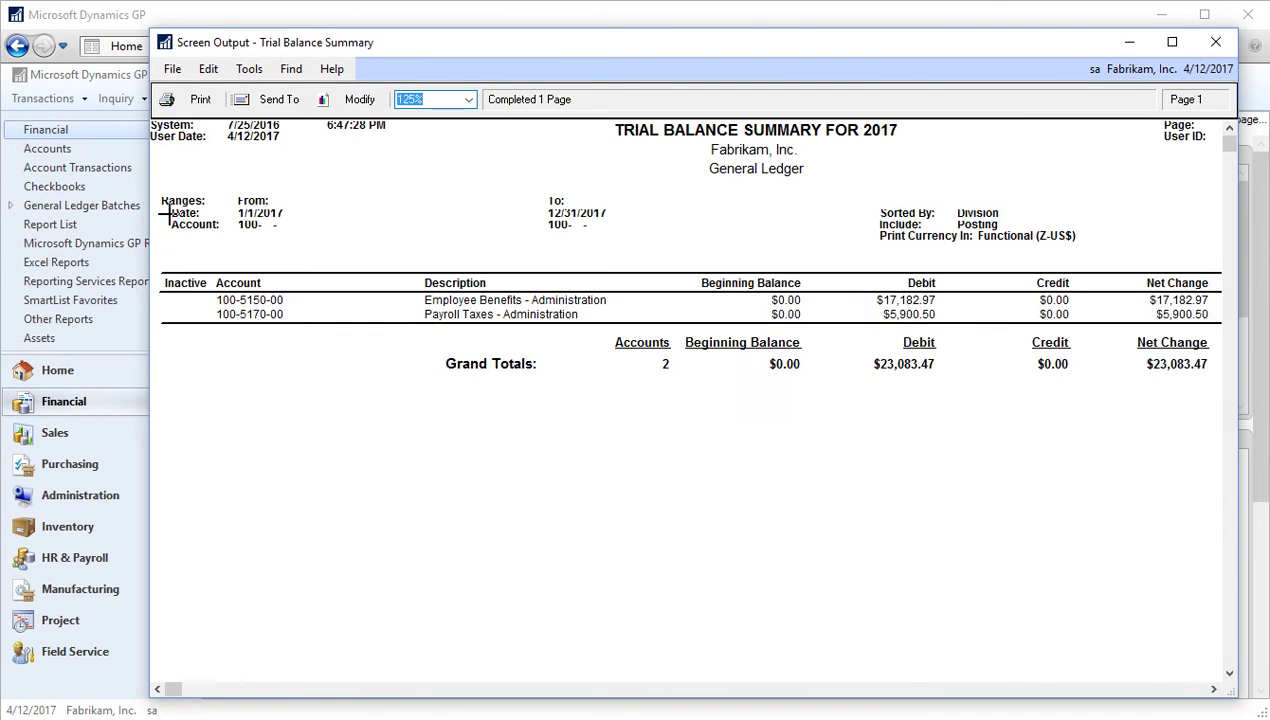
left_click_drag(150, 212, 9, 212)
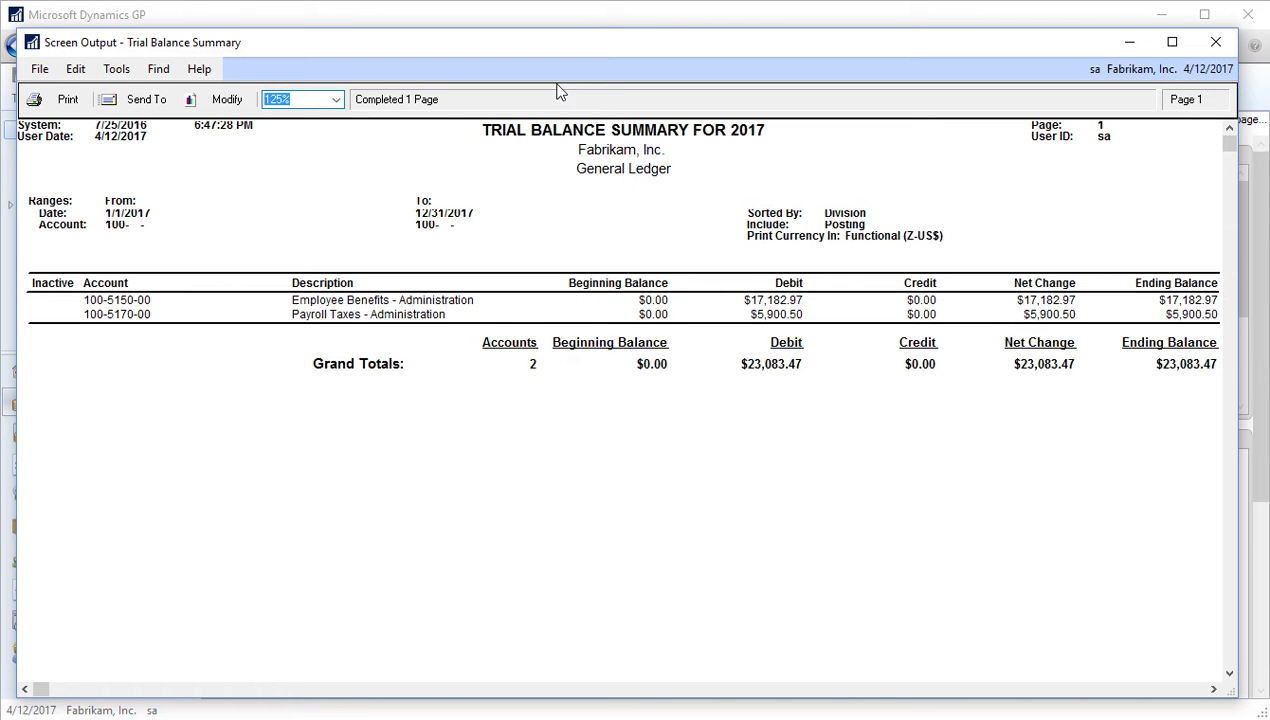
left_click(1215, 45)
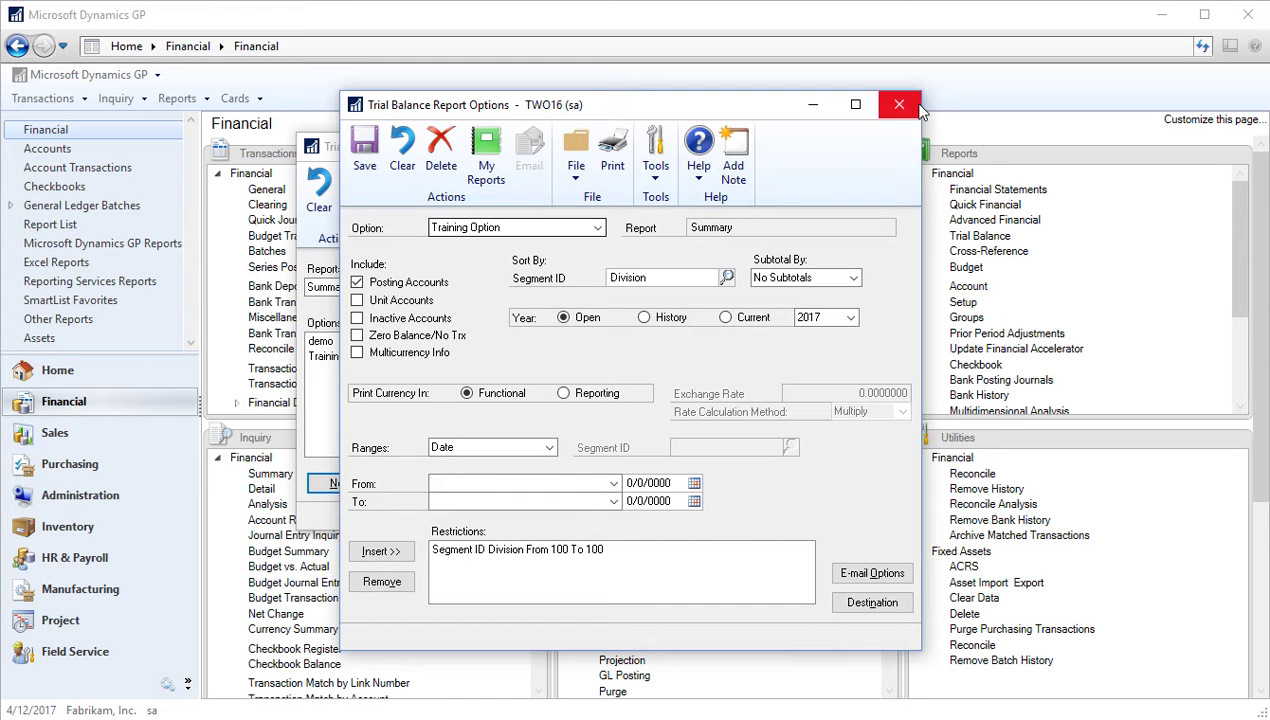
Close the report options and insert Training Option into the email or print list
left_click(893, 105)
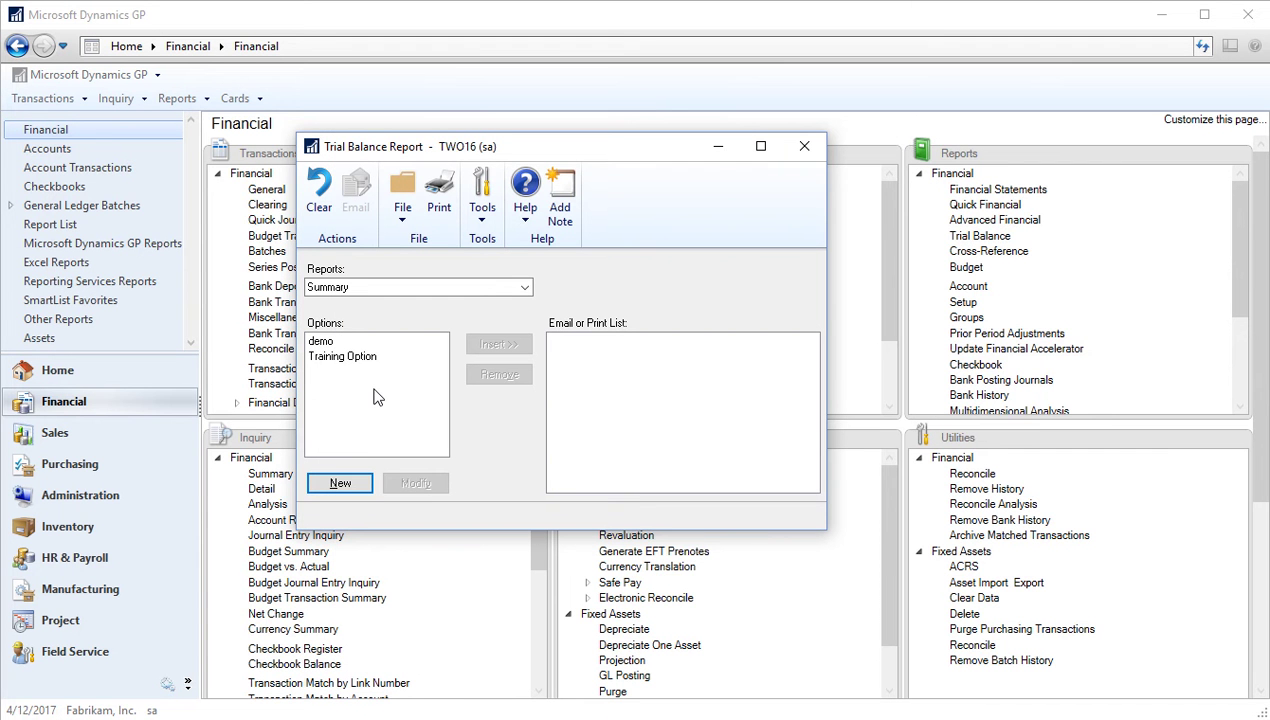
left_click(323, 362)
left_click(481, 345)
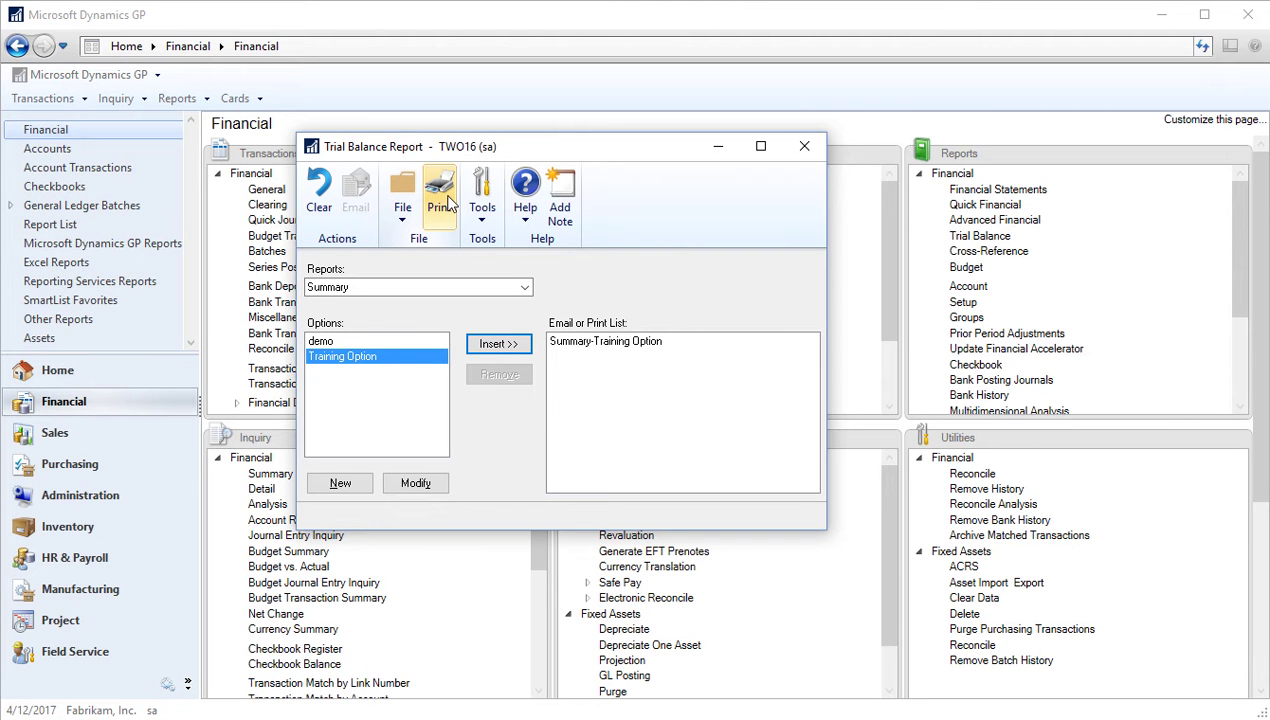
Modify Training Option to include inactive accounts and remove its Division 100 restriction
left_click(602, 344)
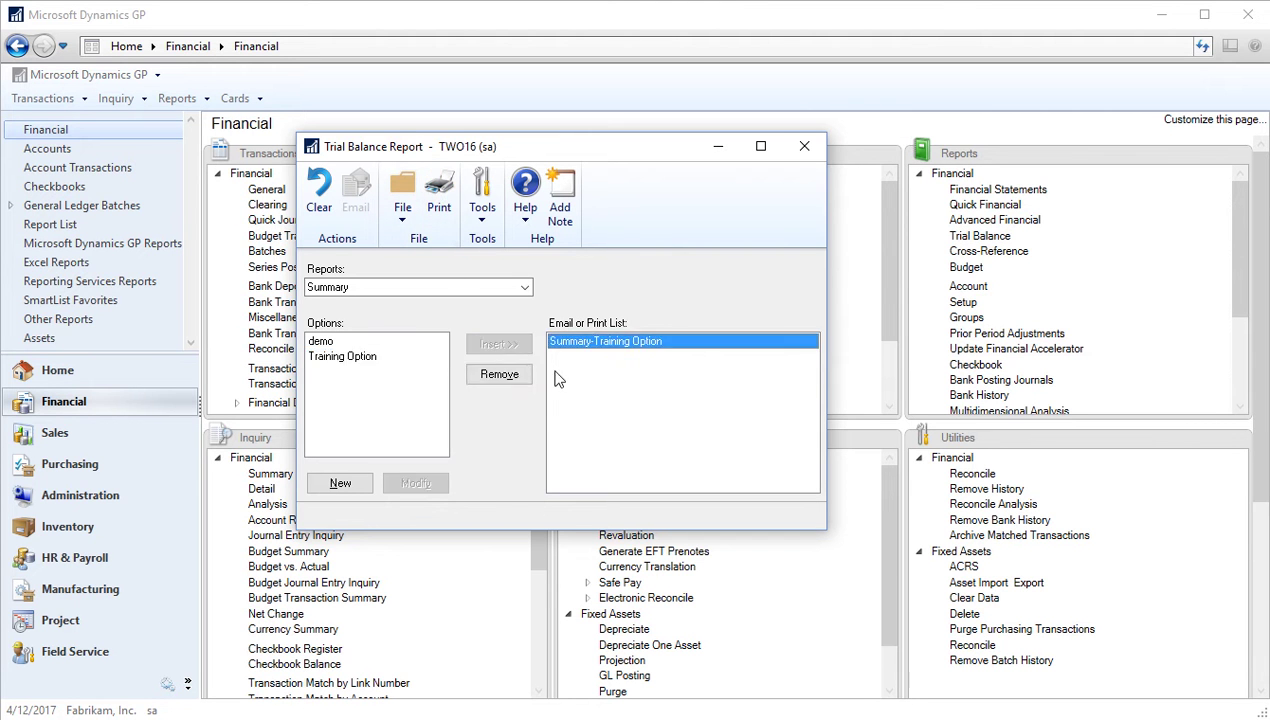
left_click(332, 358)
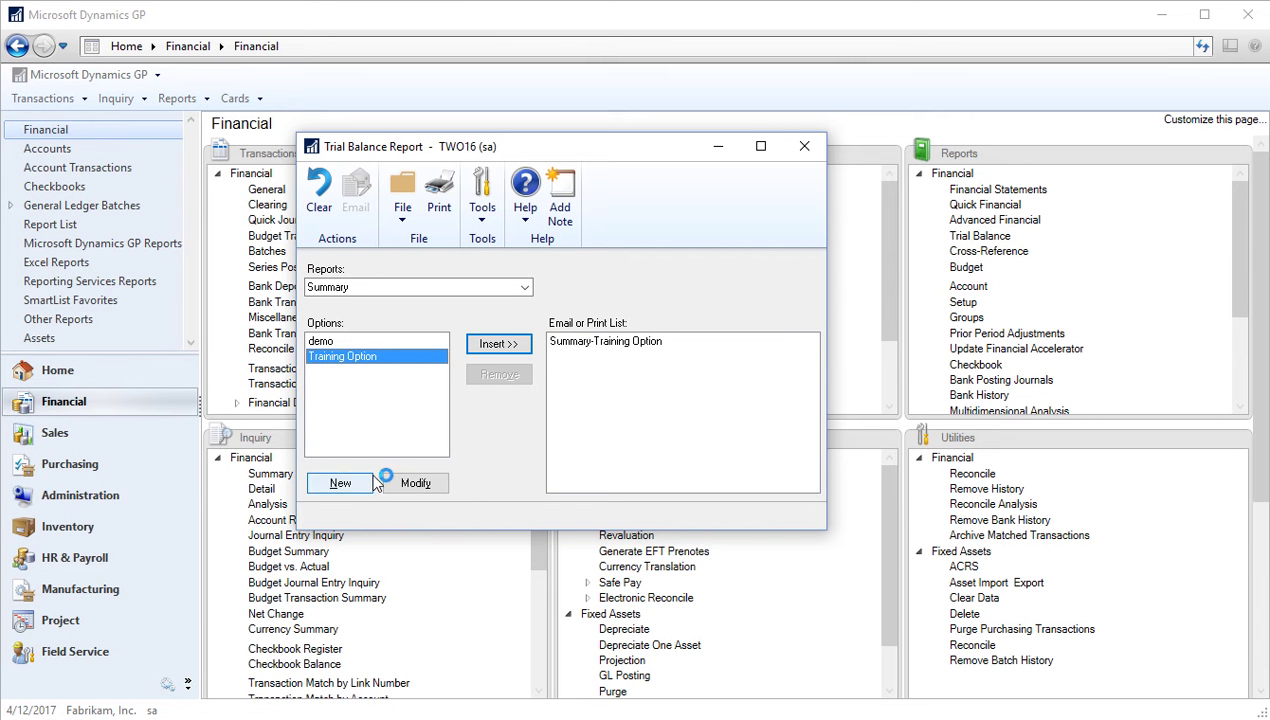
left_click(410, 484)
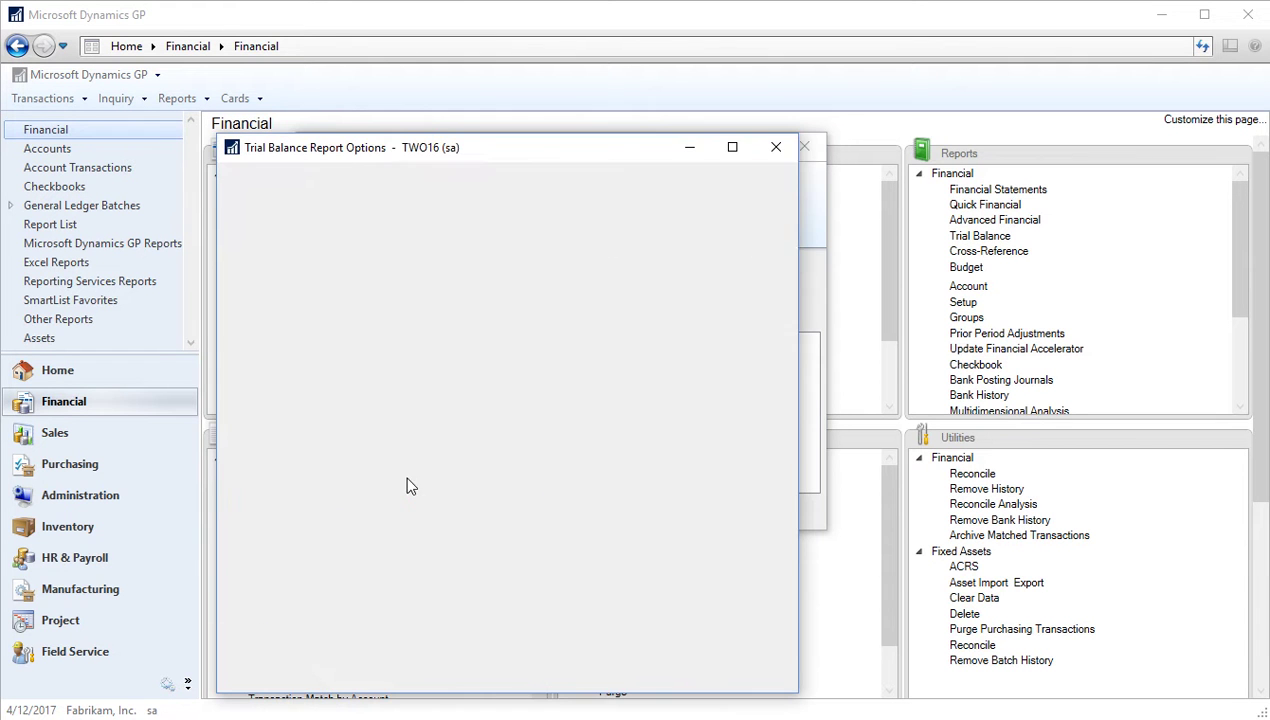
left_click_drag(547, 160, 597, 87)
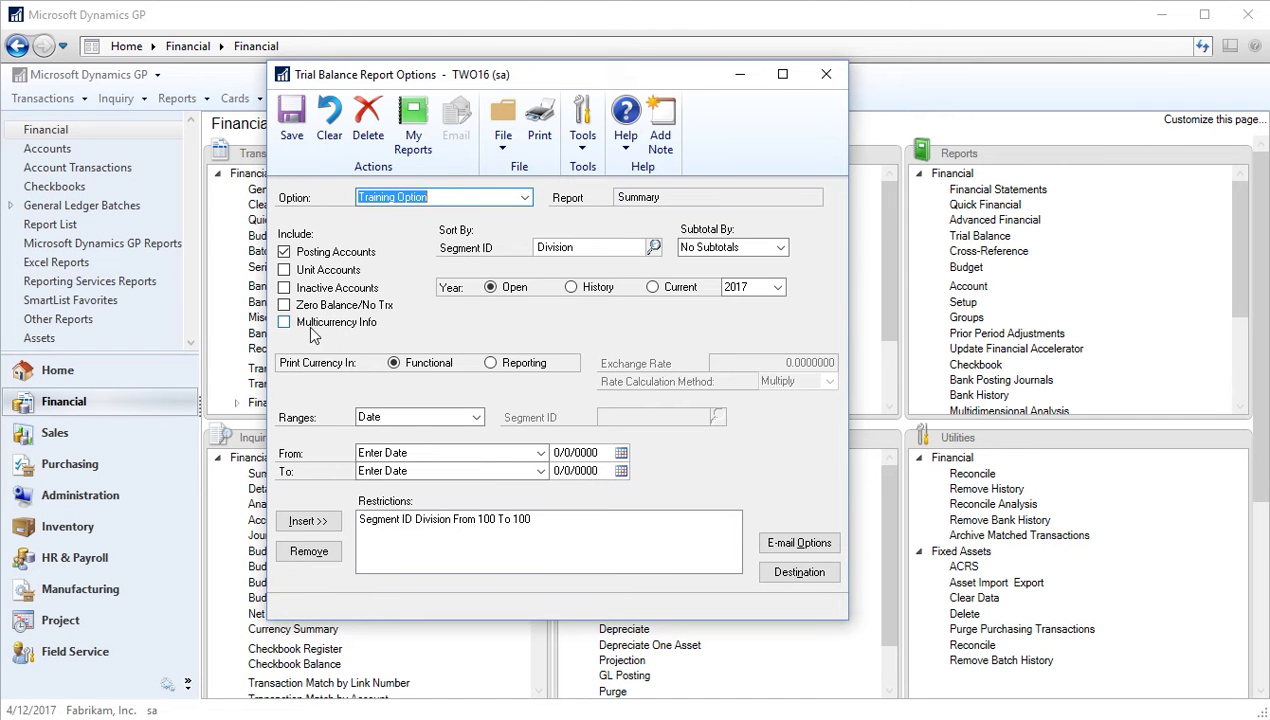
left_click(285, 289)
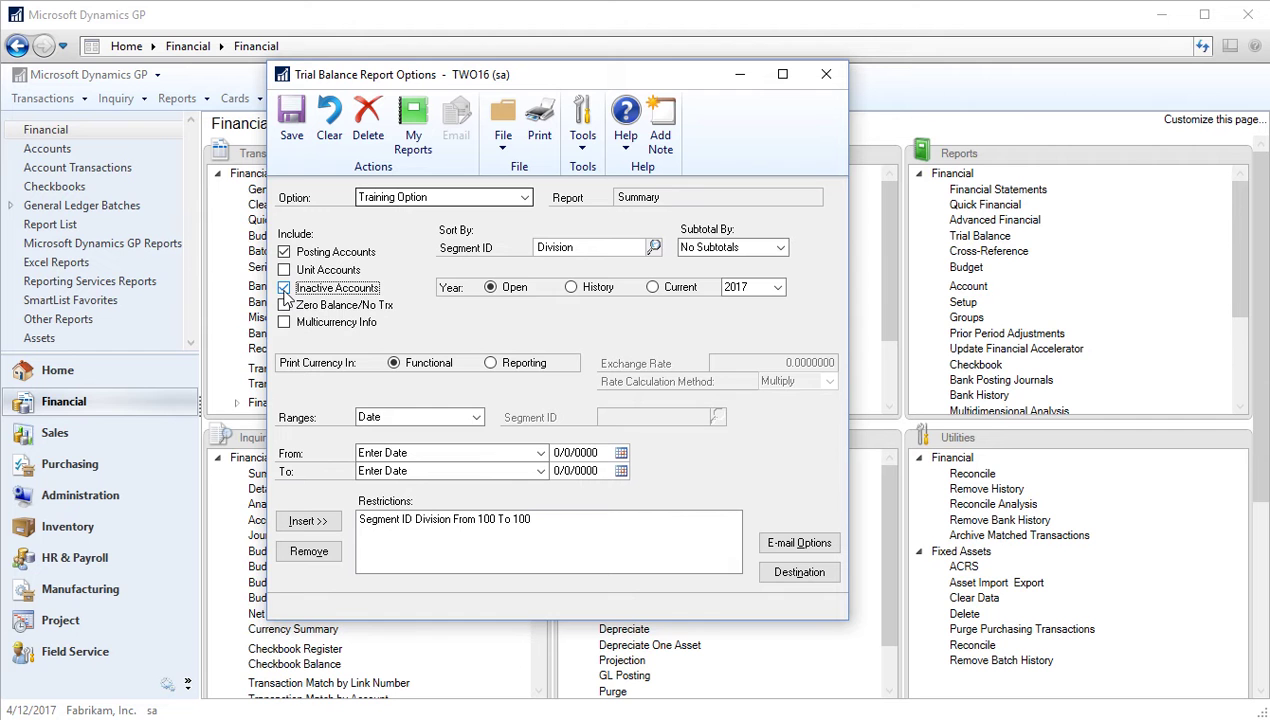
left_click(420, 518)
left_click(293, 558)
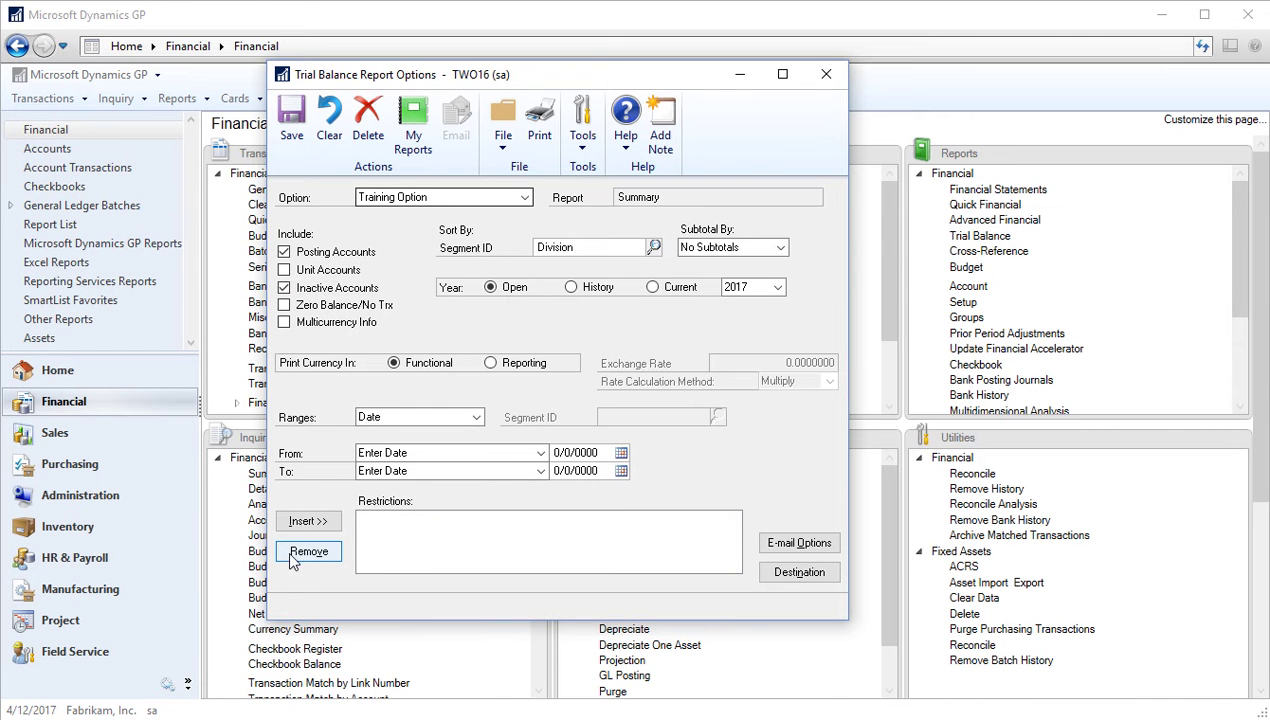
Print the modified trial balance summary to the screen, review it and close the report output
left_click(541, 133)
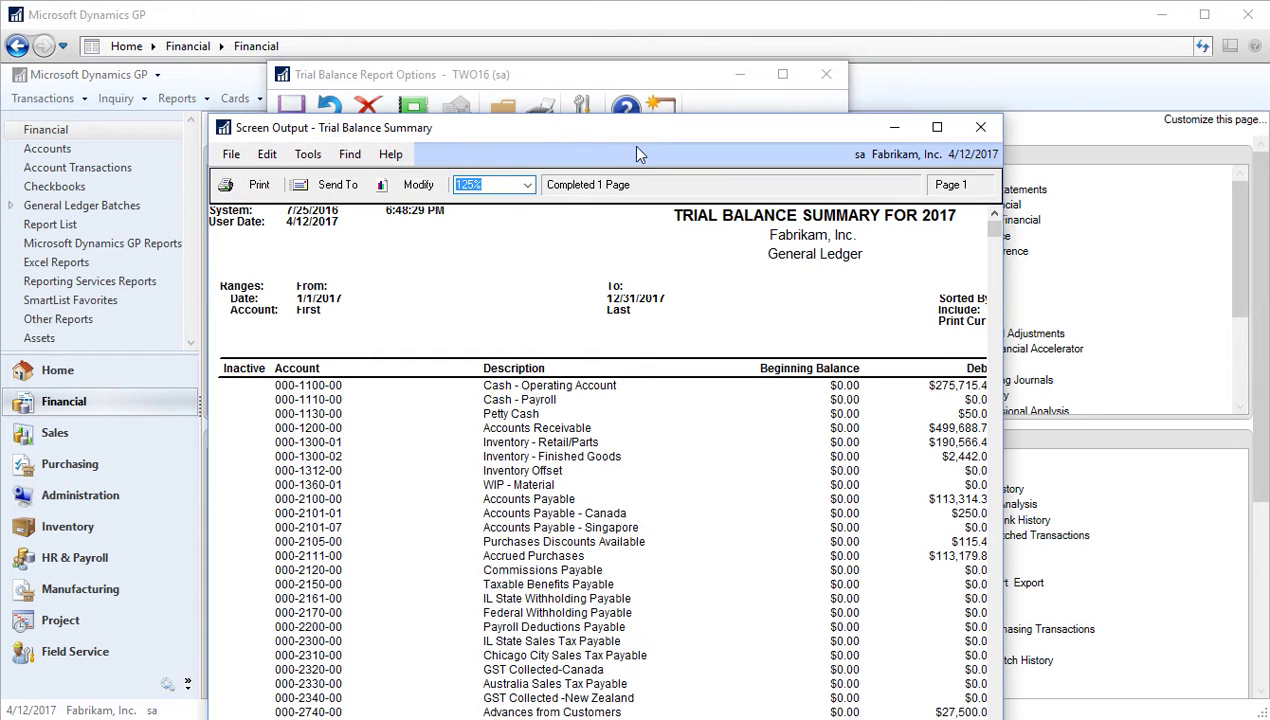
left_click_drag(631, 145, 553, 38)
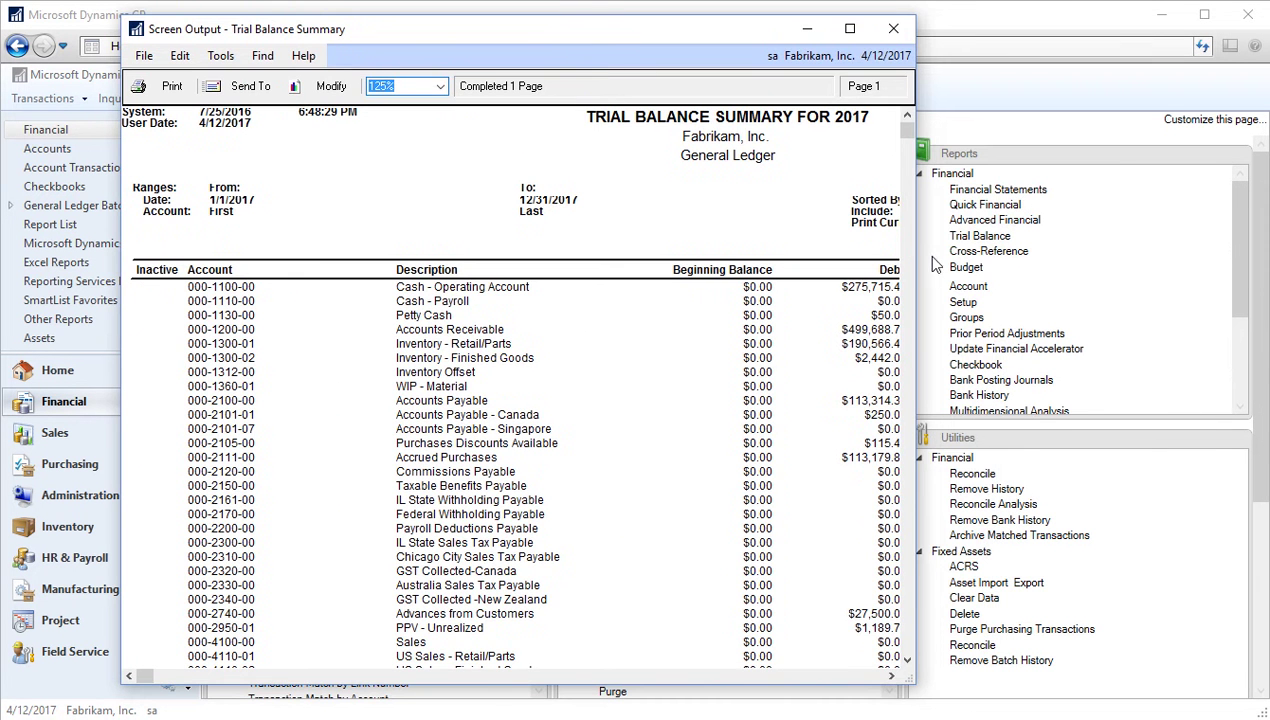
left_click_drag(935, 250, 1240, 250)
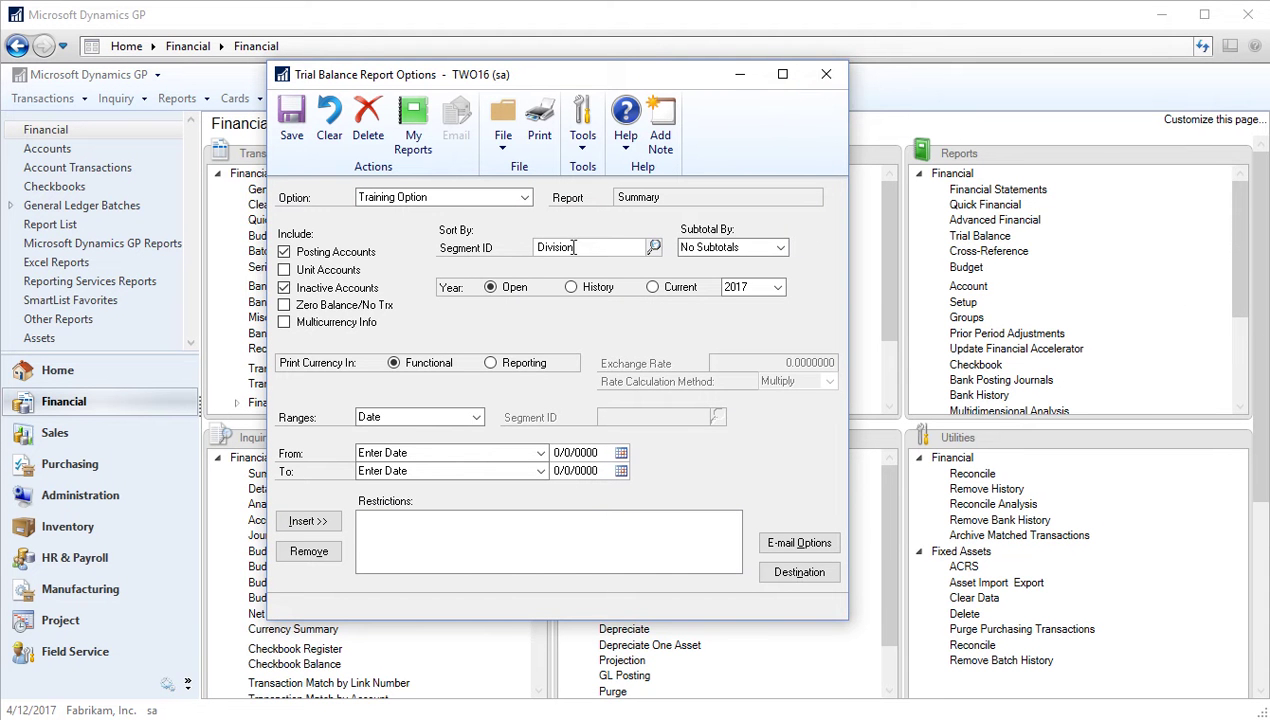
Close the Training Option report options and the Trial Balance Report window
left_click(826, 74)
left_click(380, 378)
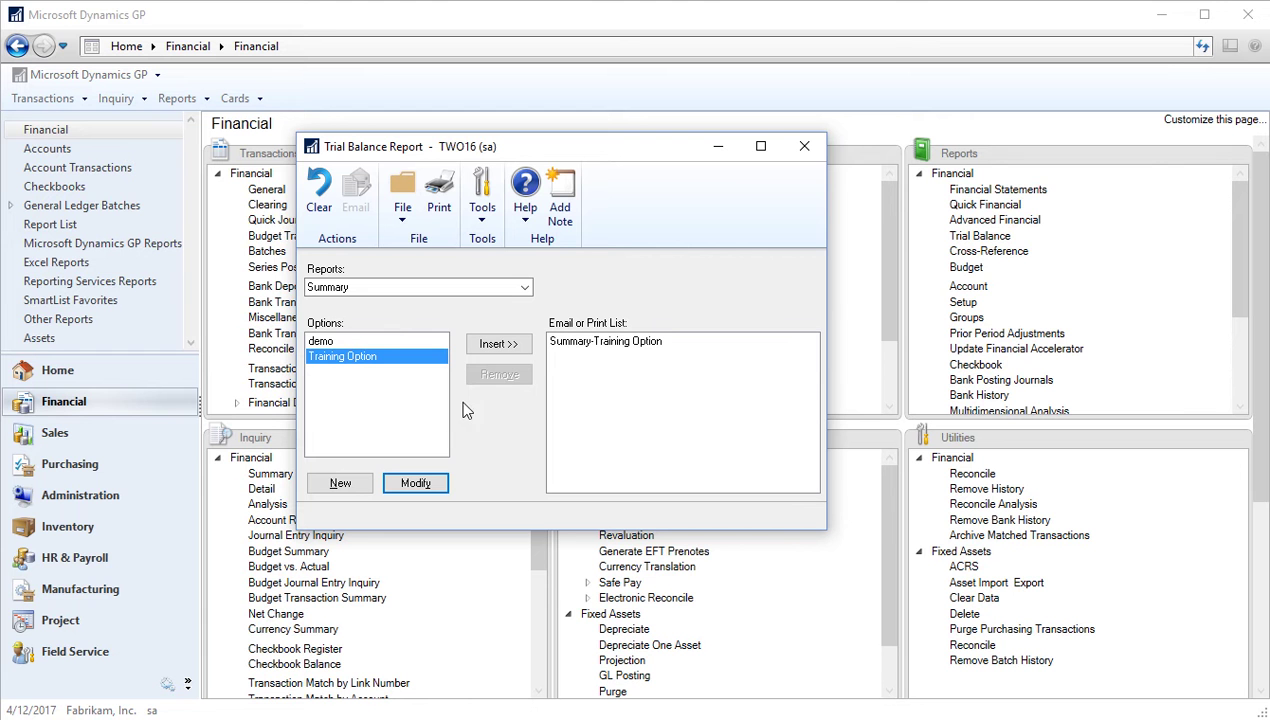
left_click(806, 148)
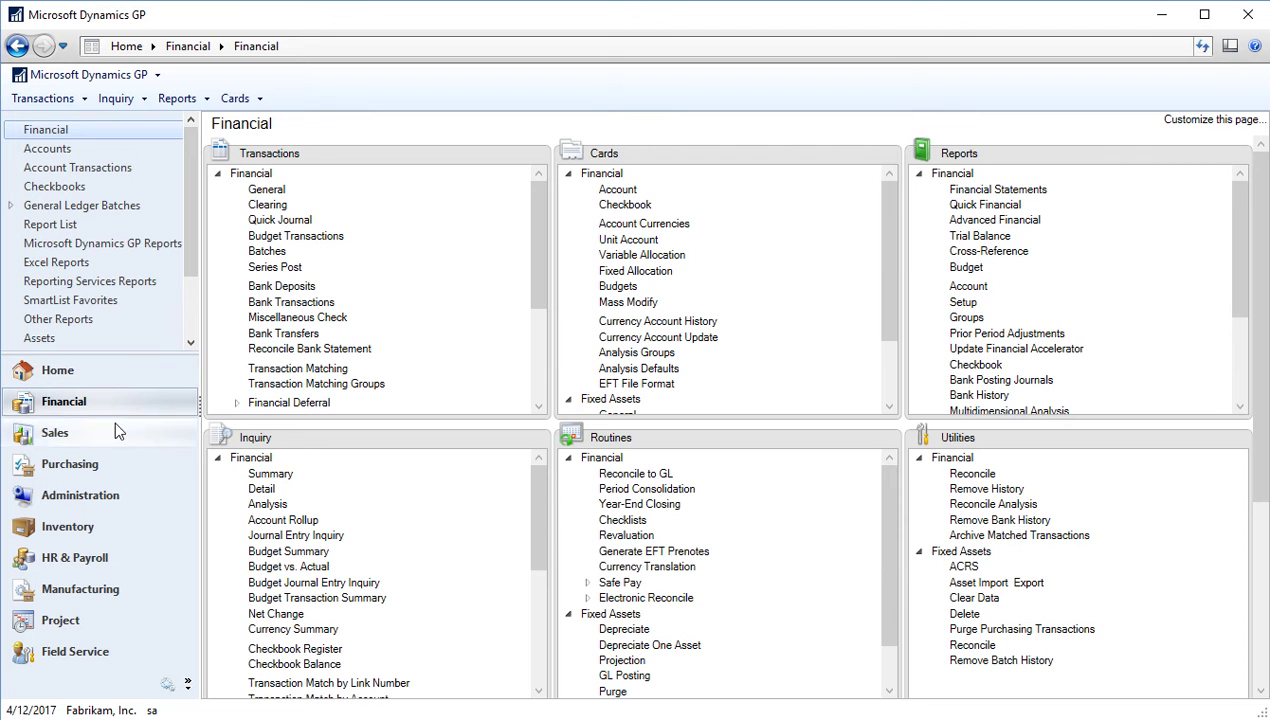
Open Sales Transaction Entry in the Sales area, set the document type to Invoice and load invoice INVS3023
left_click(91, 433)
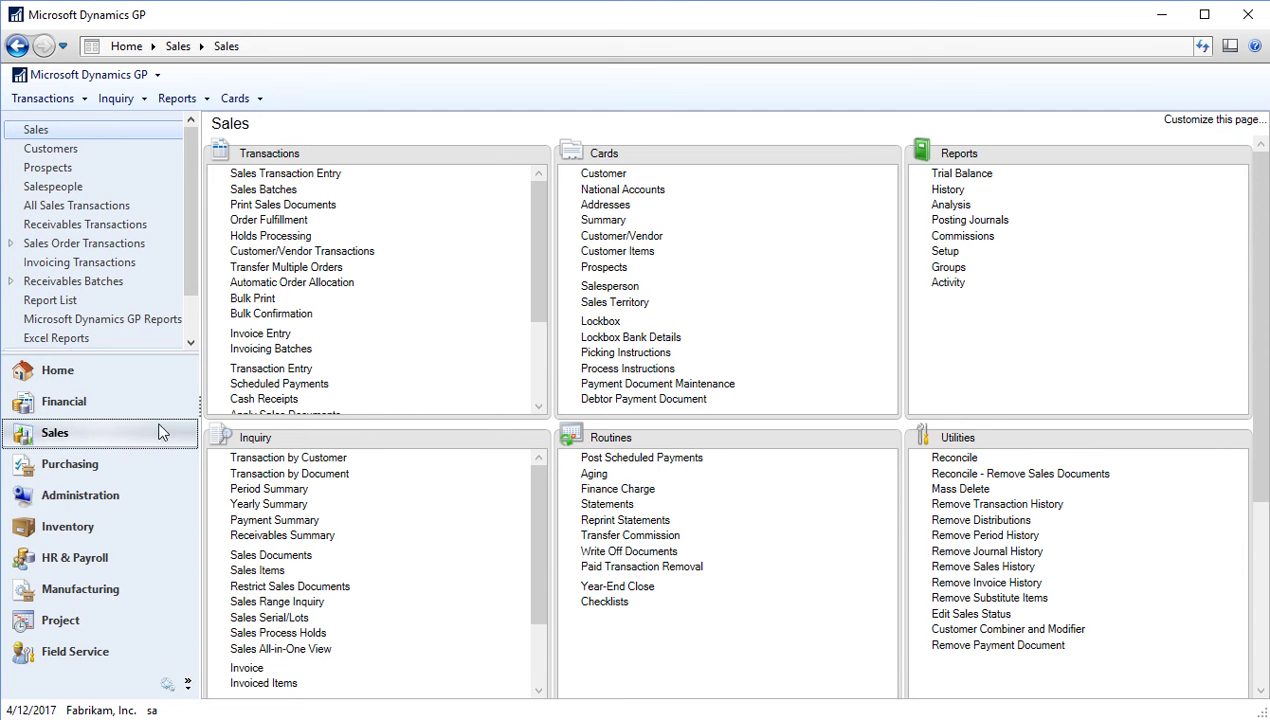
left_click(320, 178)
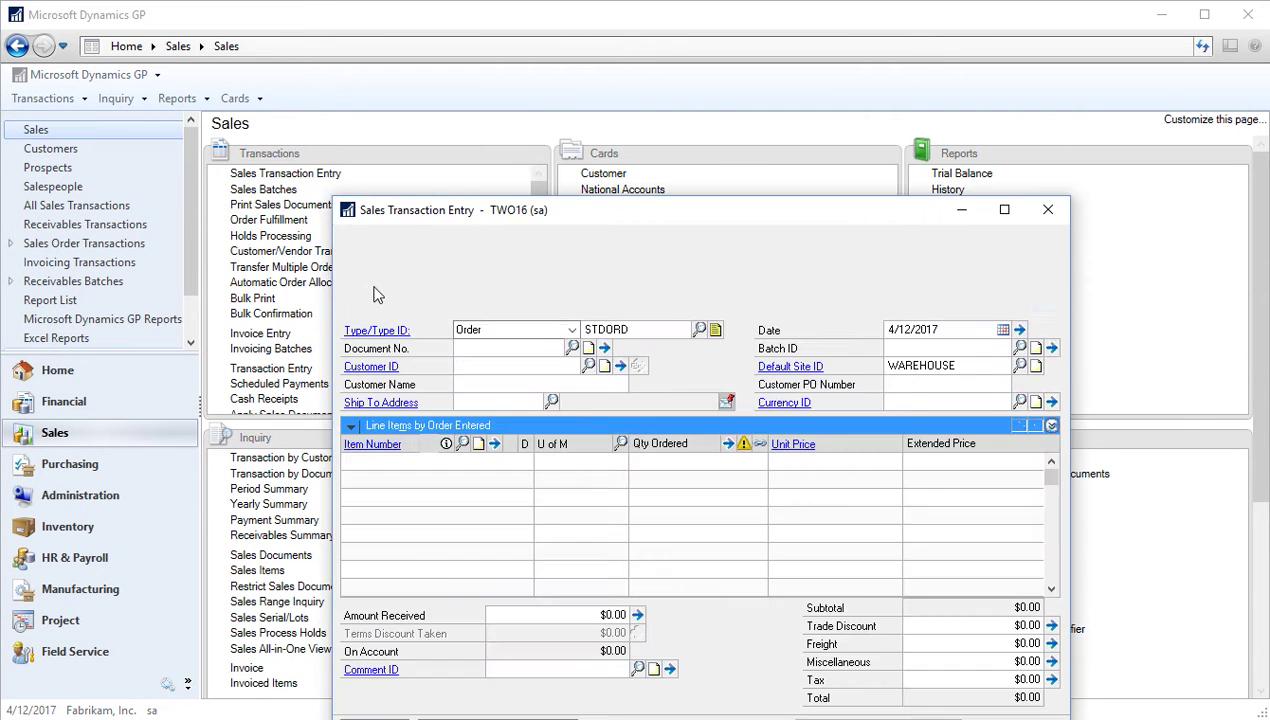
left_click_drag(575, 218, 529, 121)
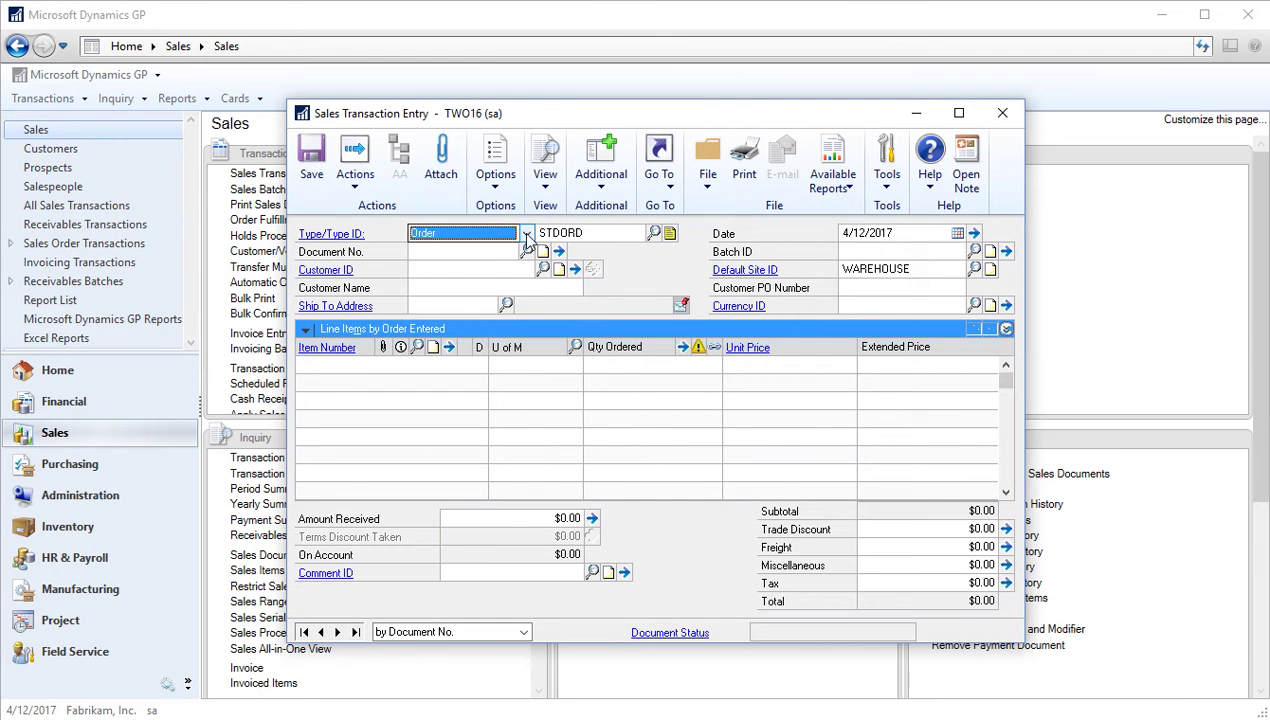
left_click(527, 233)
left_click(466, 278)
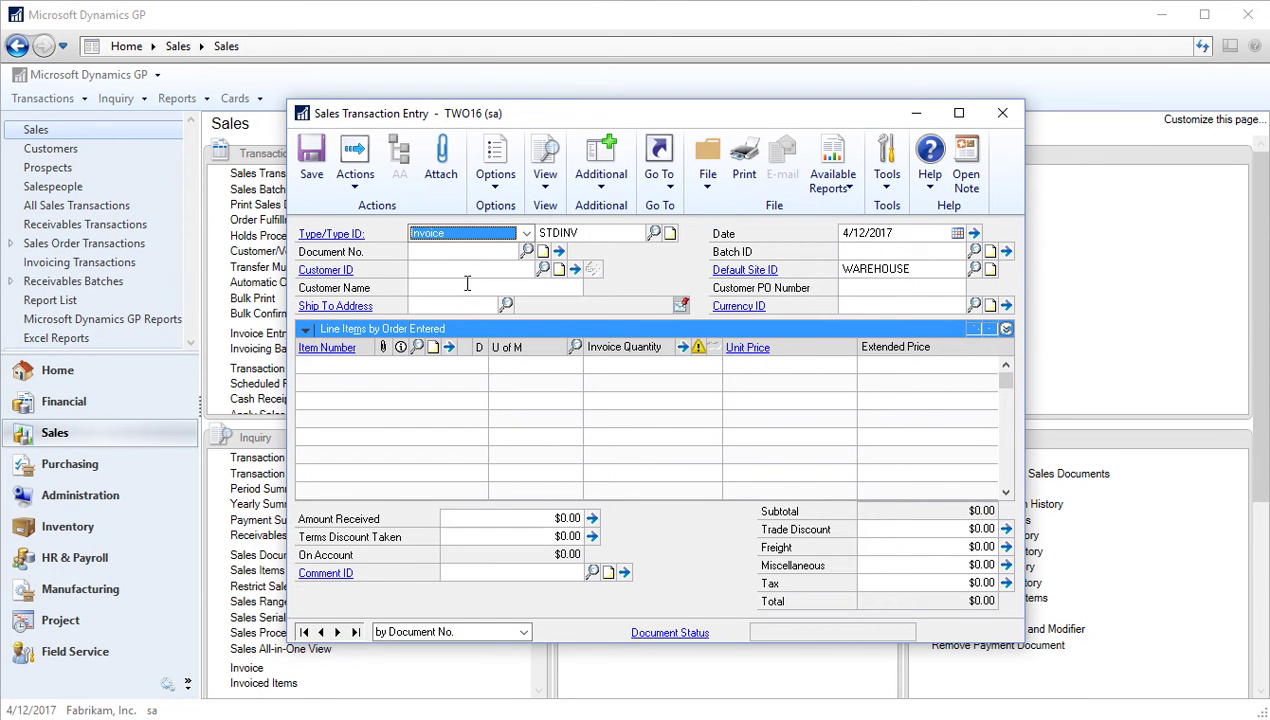
left_click(527, 251)
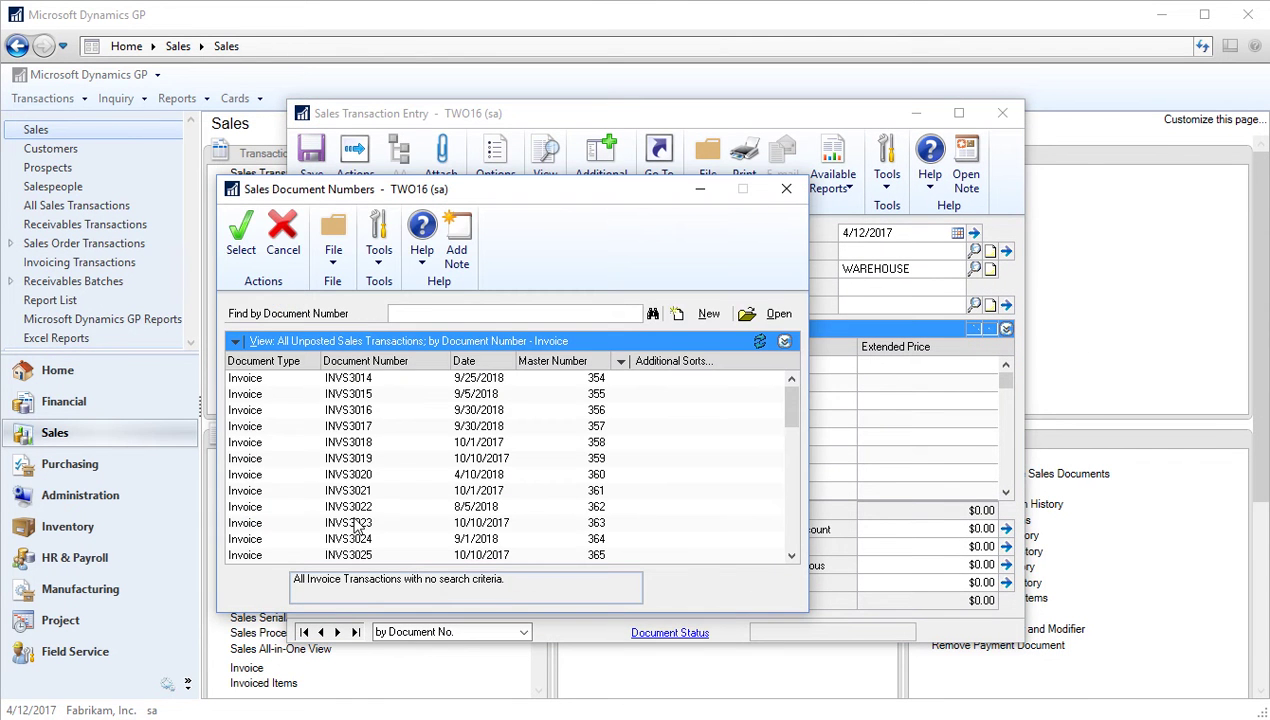
double_click(355, 527)
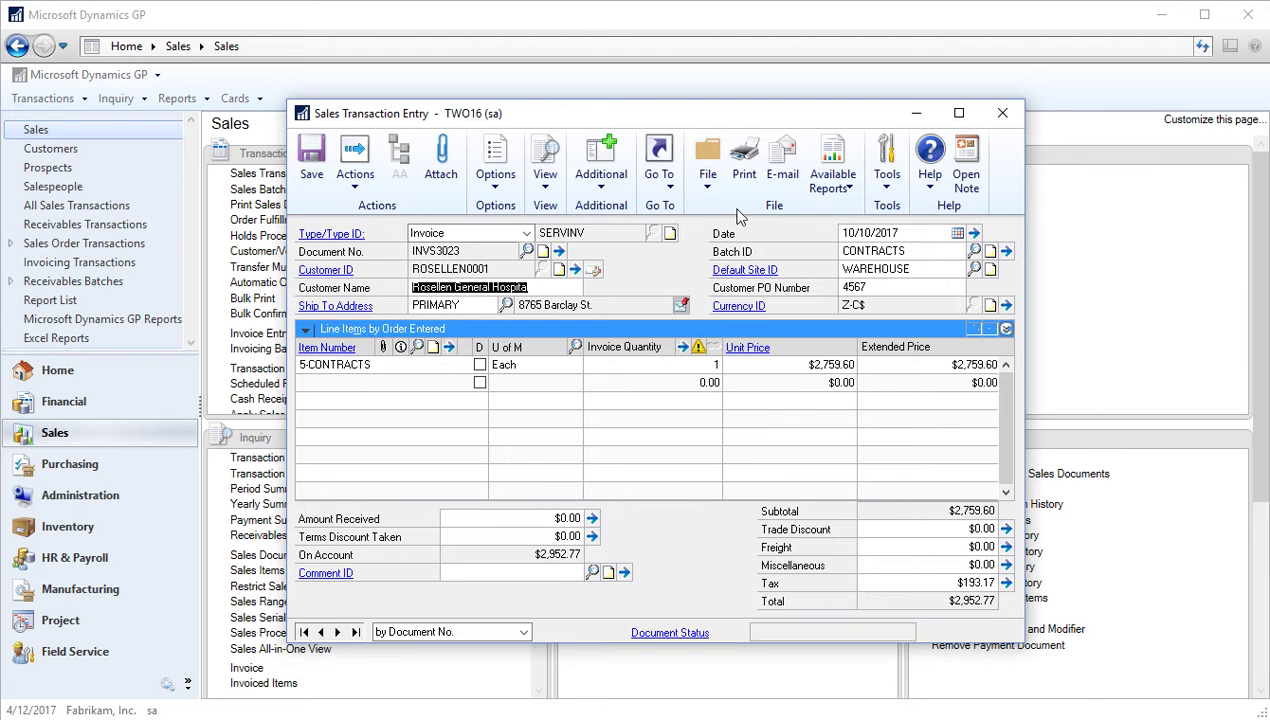
Print the loaded sales document with Invoices included, sending it to the screen with the Template report type
left_click(744, 165)
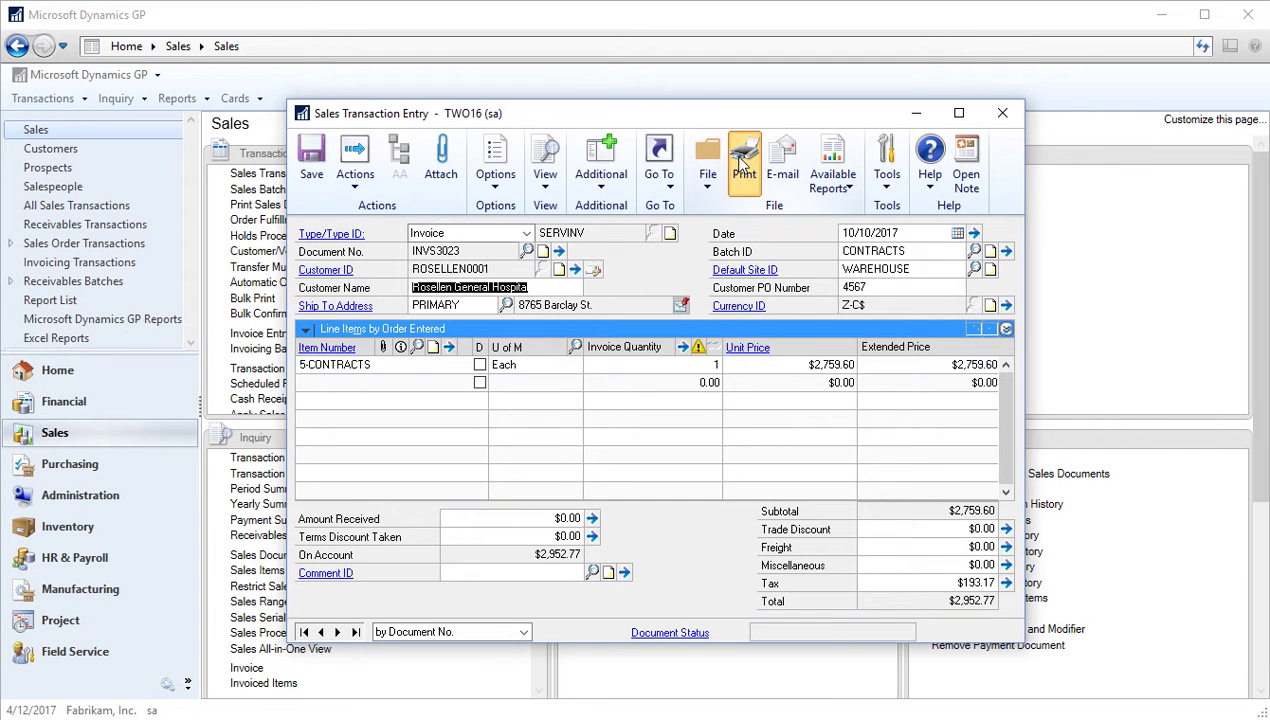
left_click_drag(616, 195, 645, 103)
left_click(318, 364)
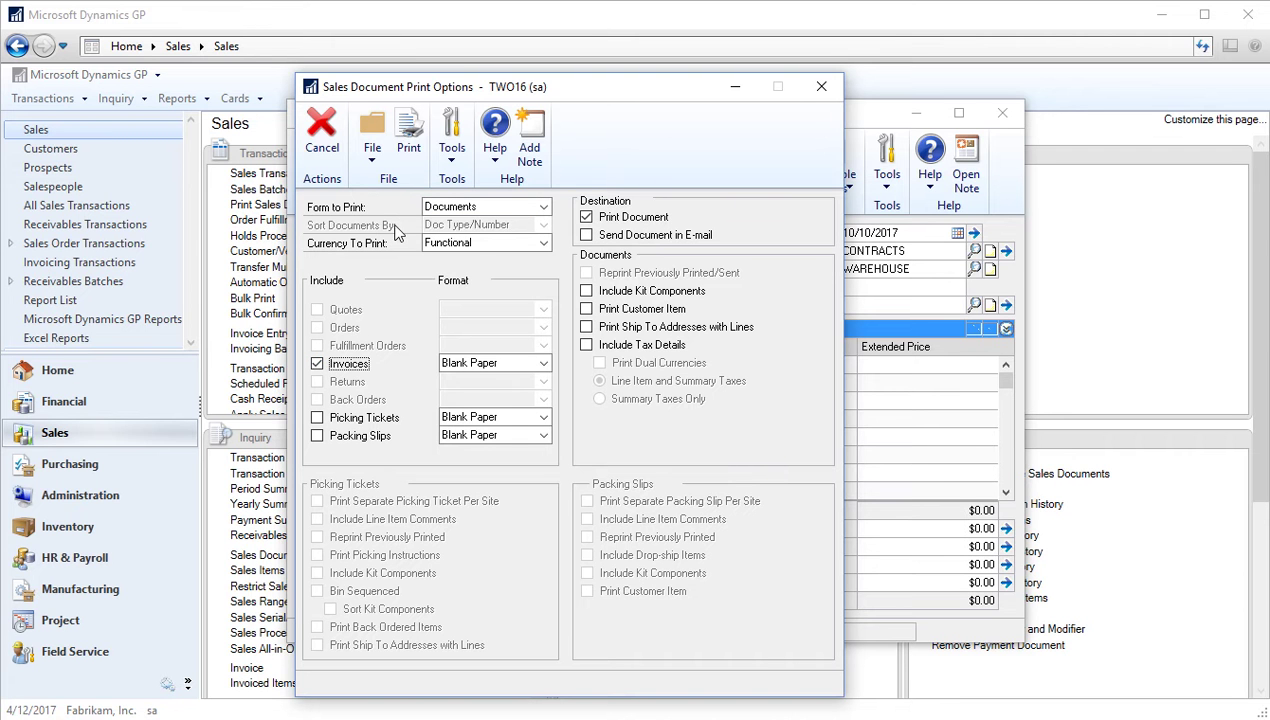
left_click(402, 140)
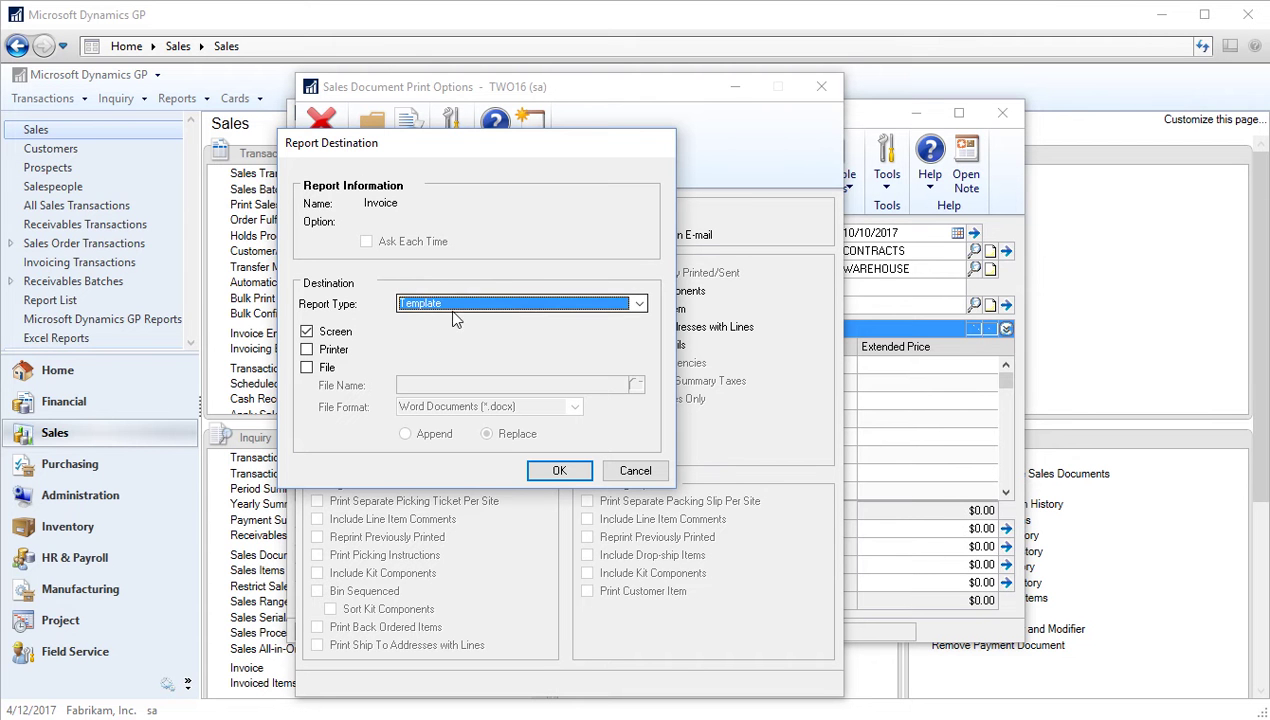
left_click(639, 304)
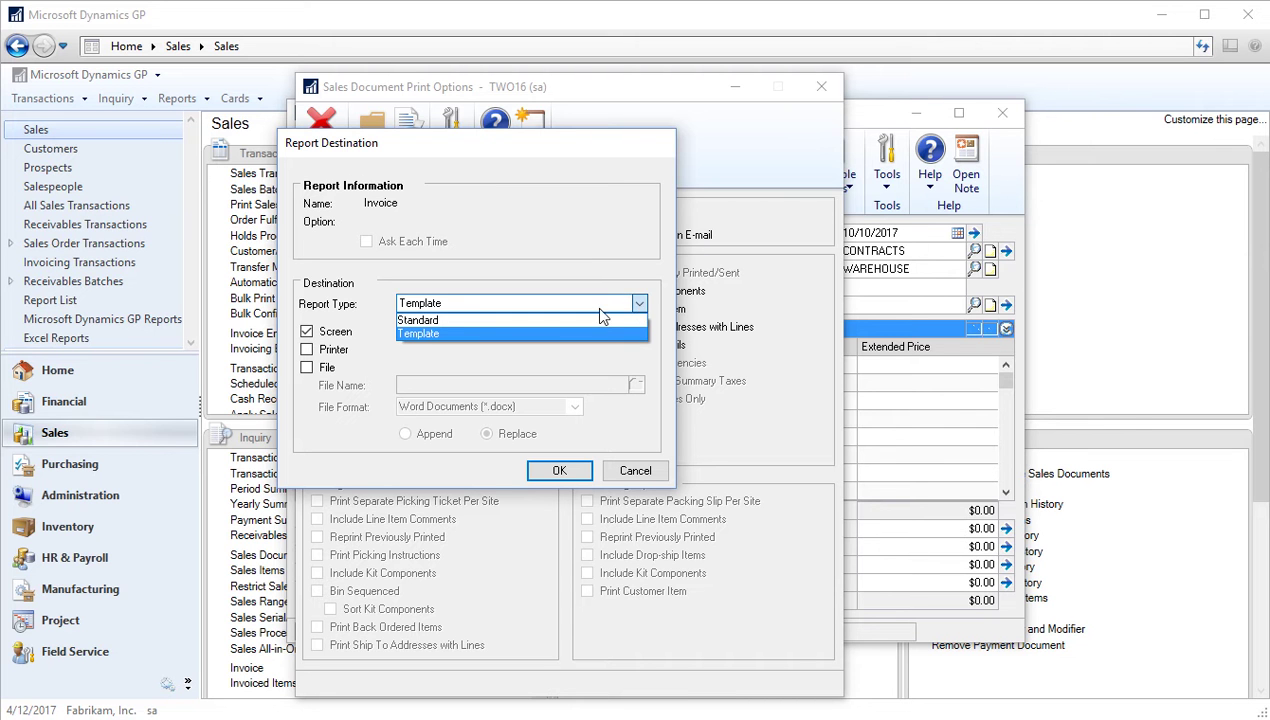
left_click(556, 343)
left_click(558, 471)
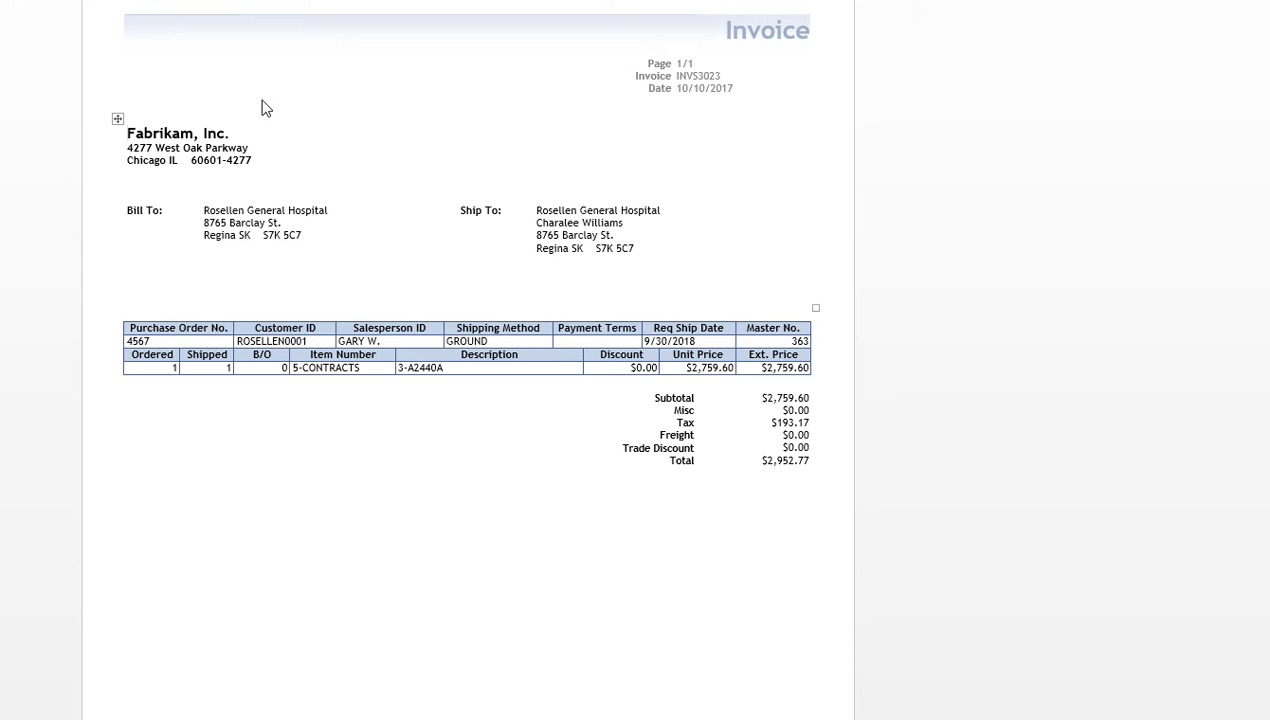
Review the printed invoice in Word, close the document and switch back to Microsoft Dynamics GP
scroll(380, 236, "down", 2)
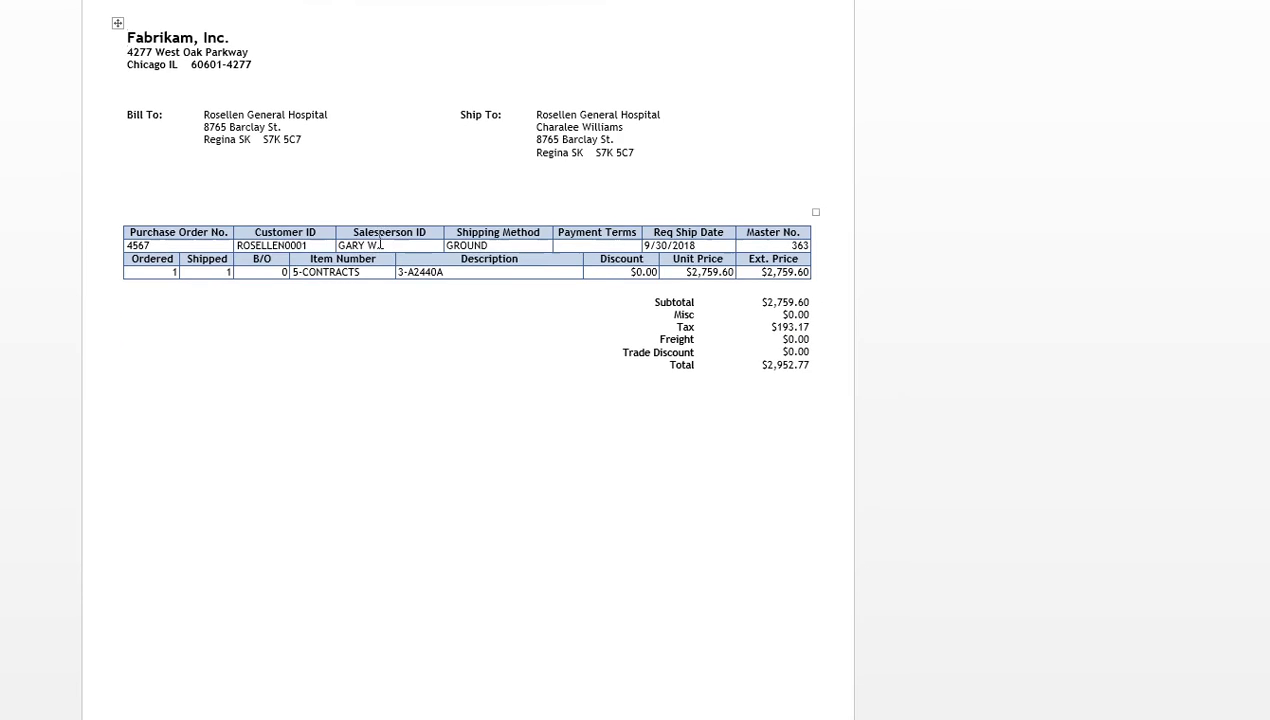
scroll(380, 241, "up", 2)
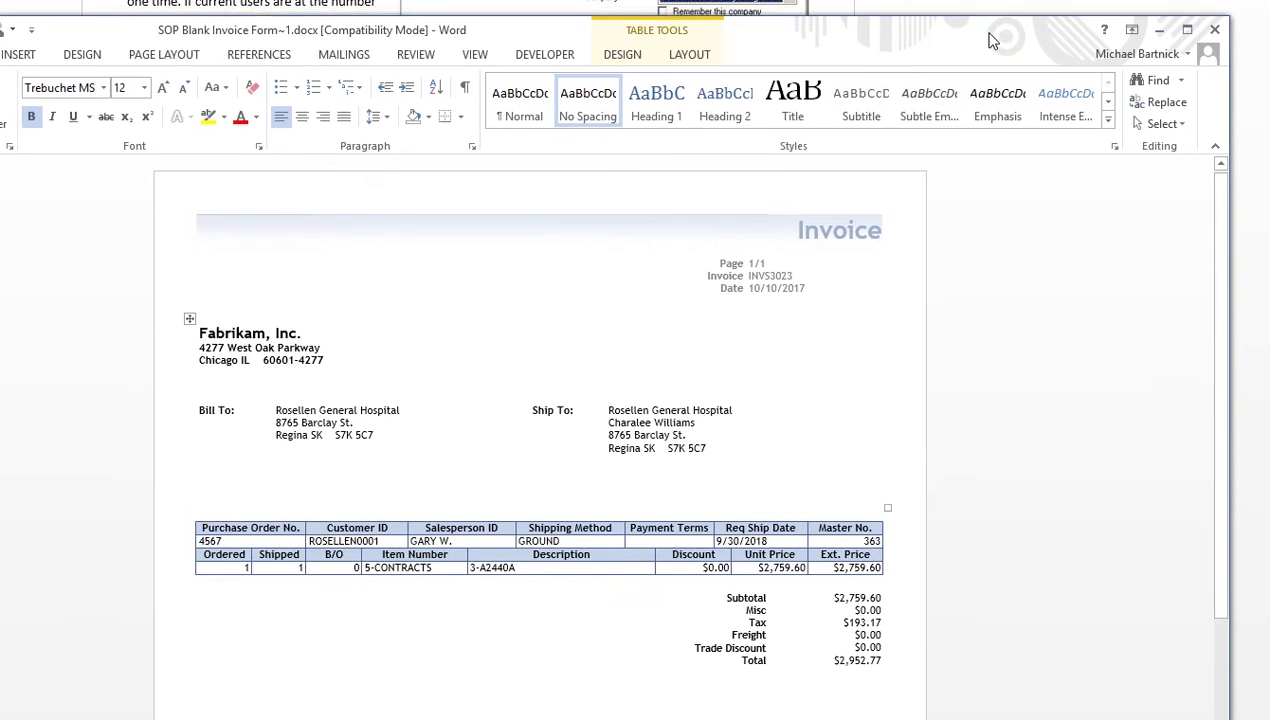
left_click(1220, 27)
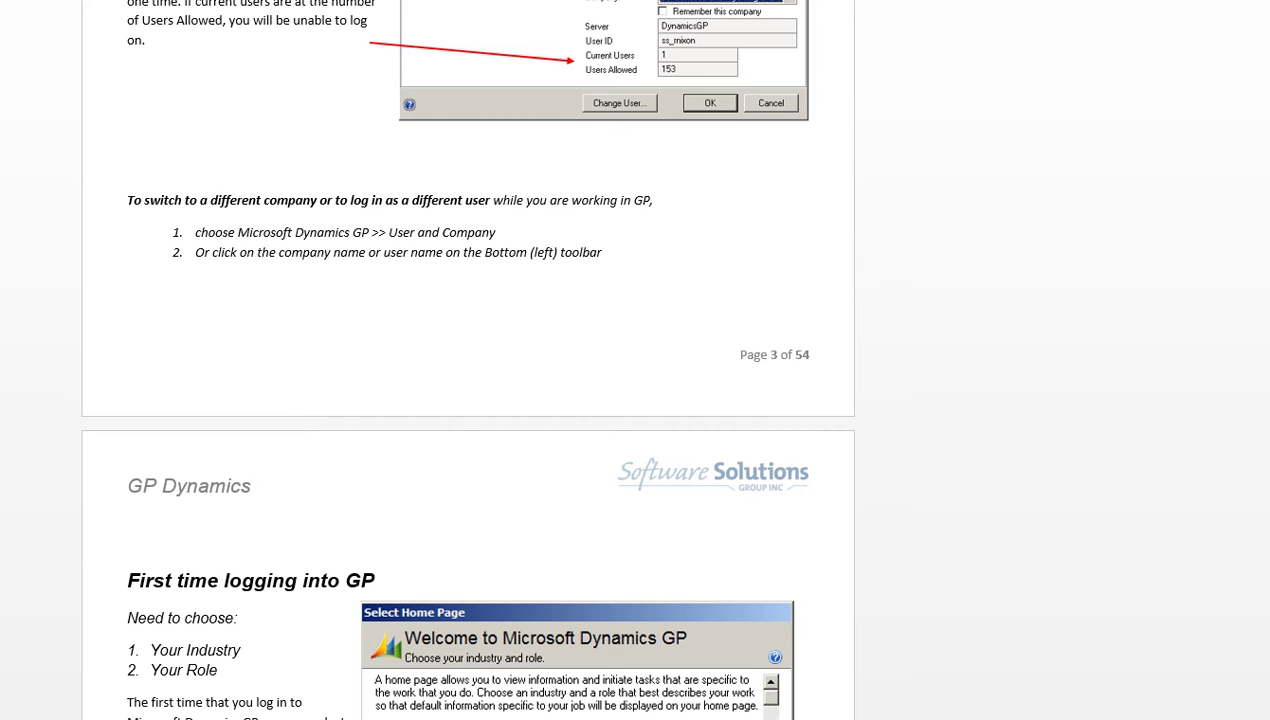
mouse_move(424, 718)
left_click(334, 713)
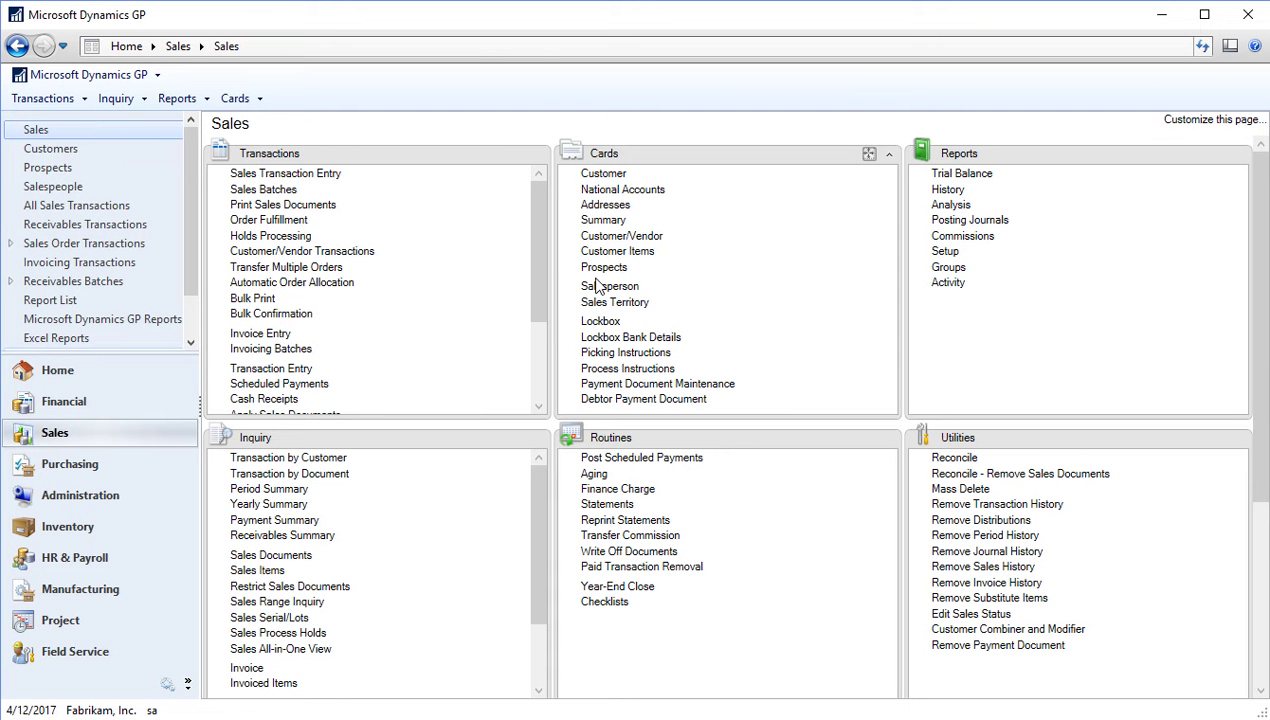
Go to the home page and open the User Preferences window
left_click(135, 371)
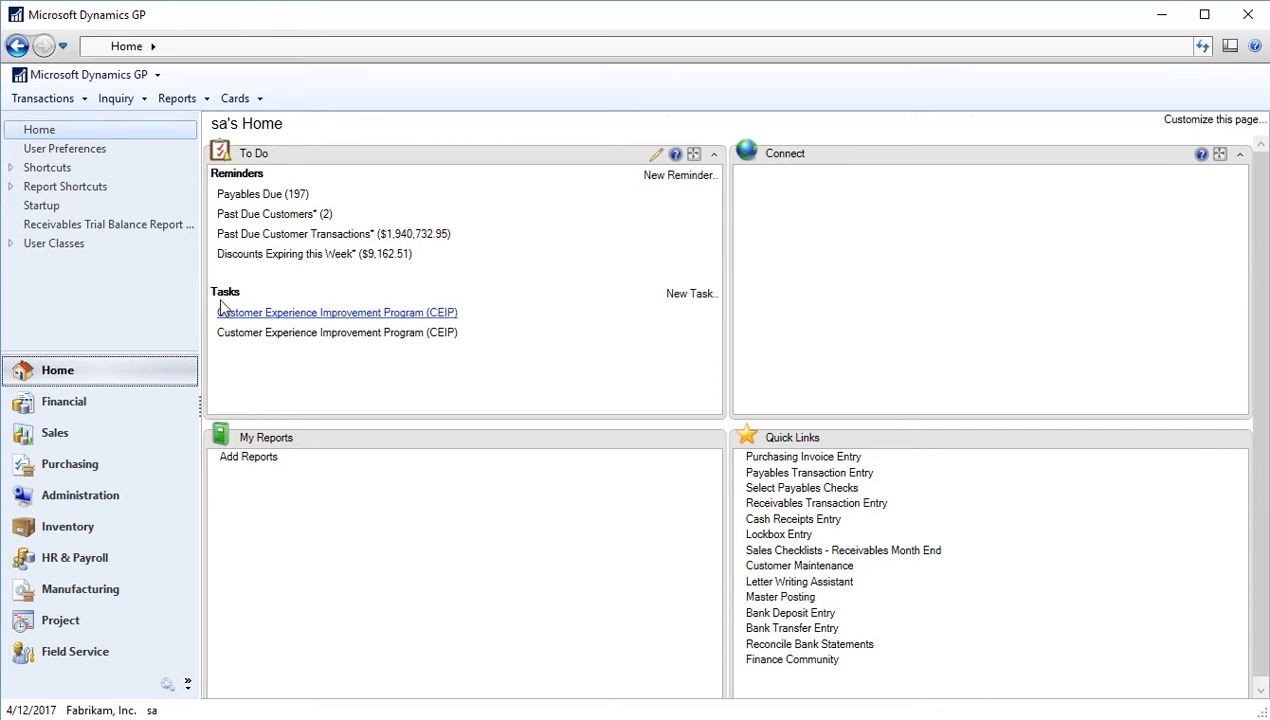
left_click(85, 80)
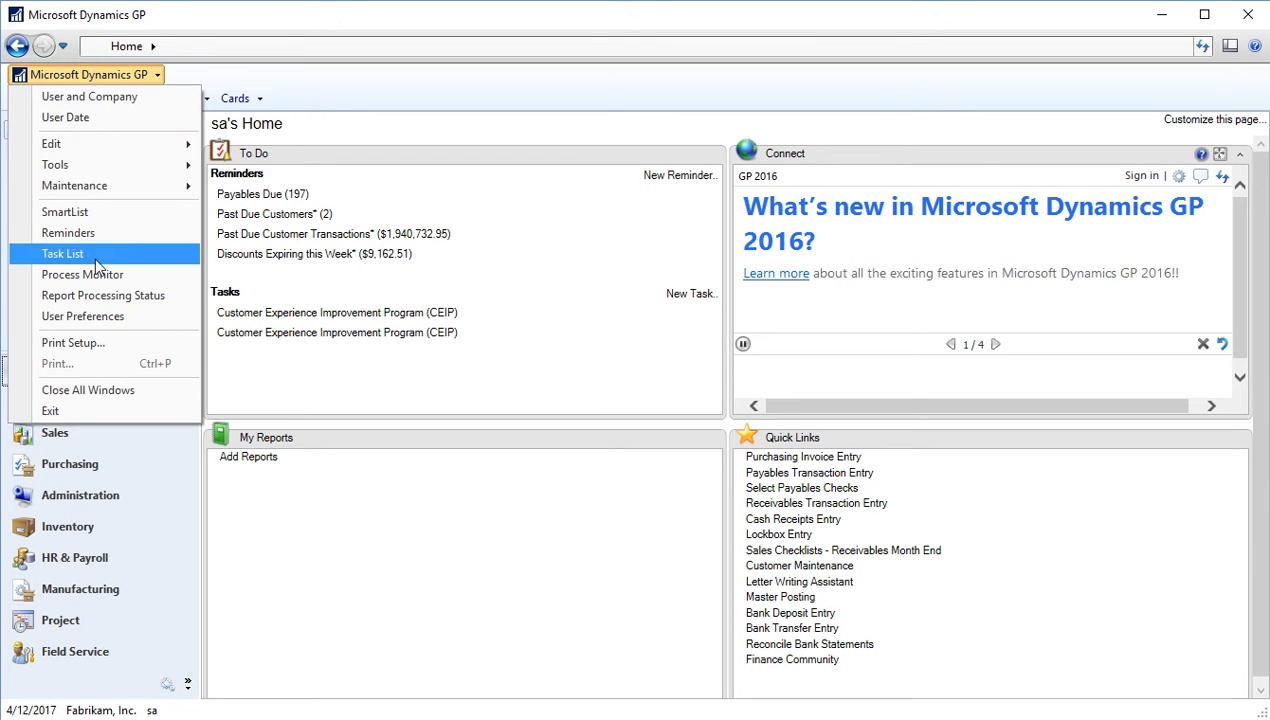
left_click(90, 319)
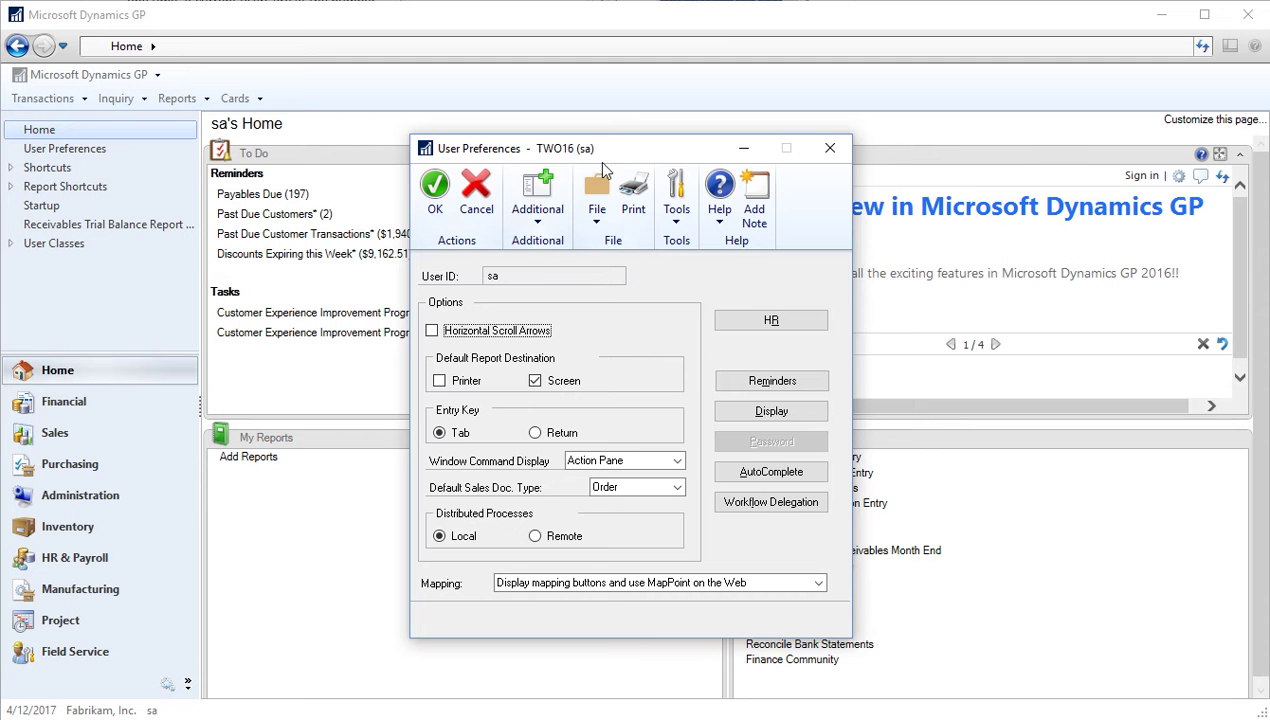
left_click_drag(644, 151, 596, 133)
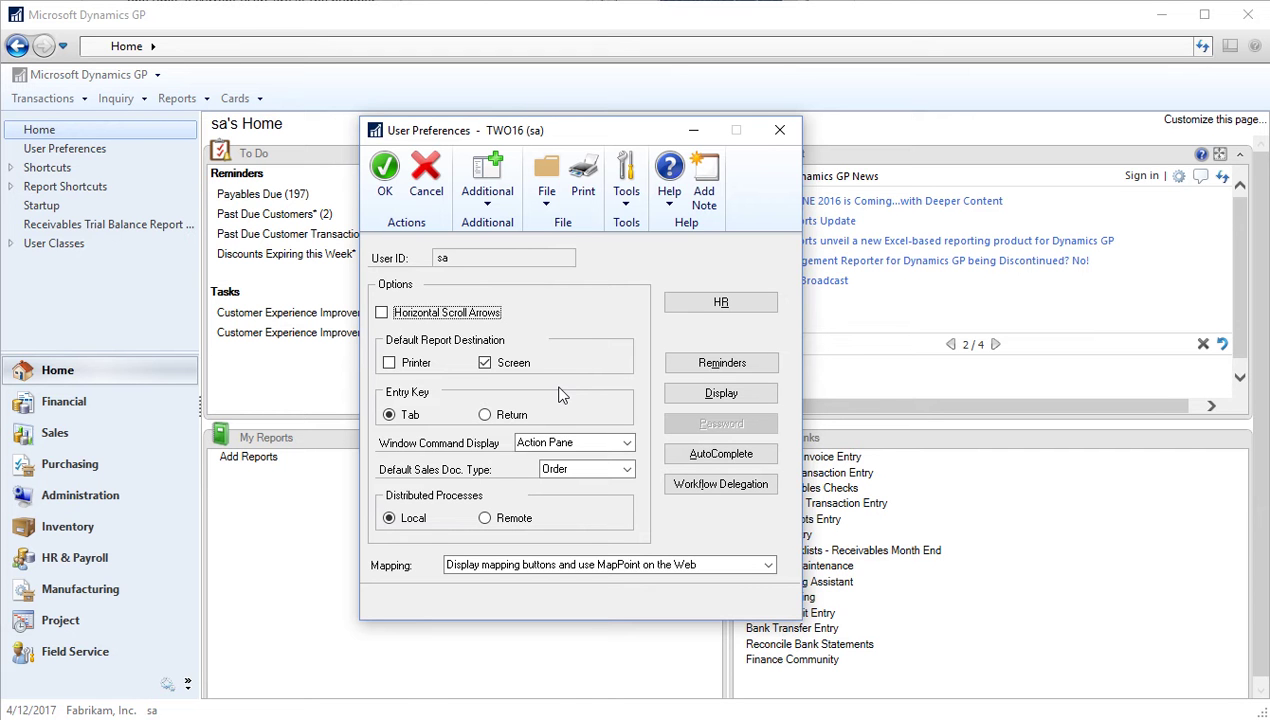
Examine the available choices for Window Command Display, Default Sales Doc. Type and Mapping in the User Preferences window
left_click(628, 443)
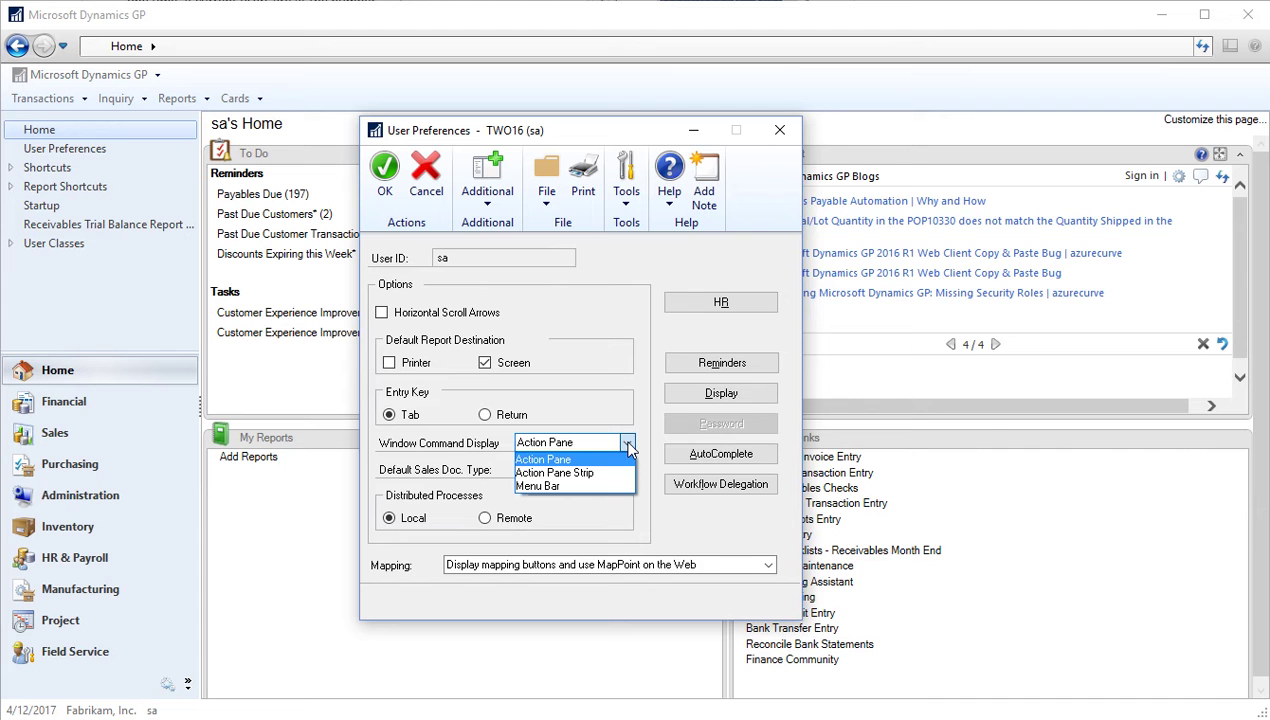
left_click(628, 450)
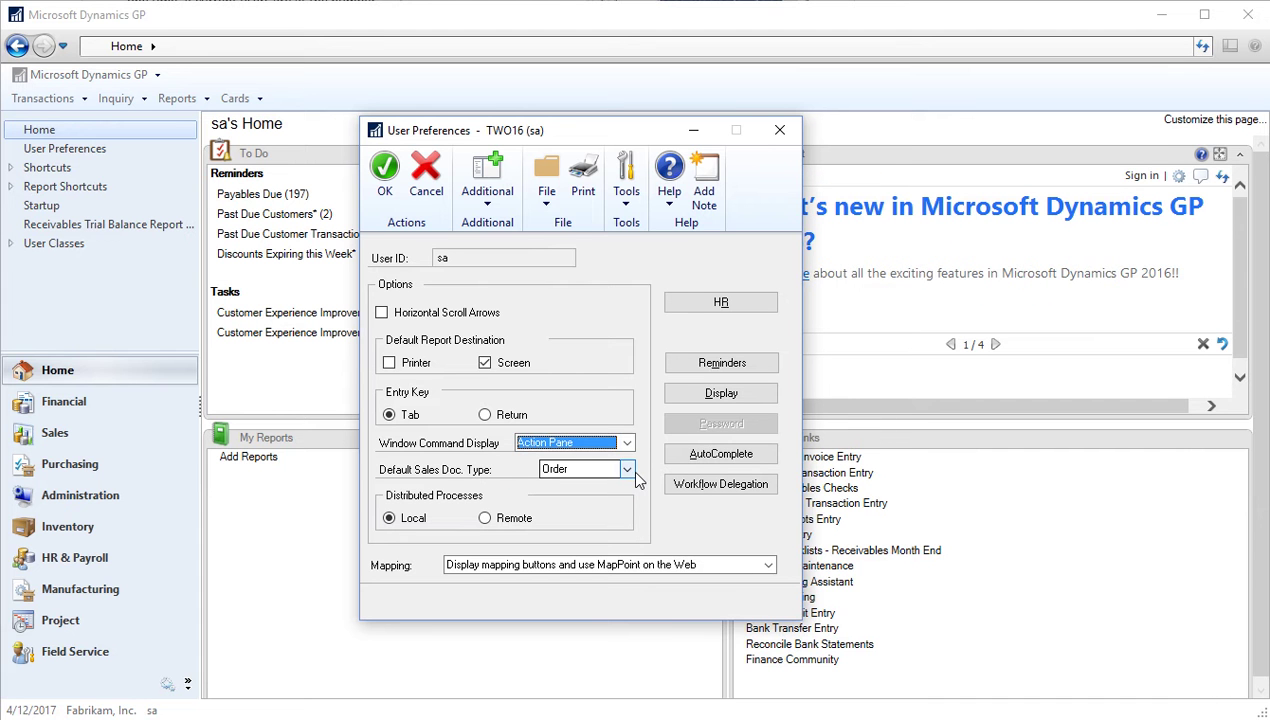
left_click(627, 470)
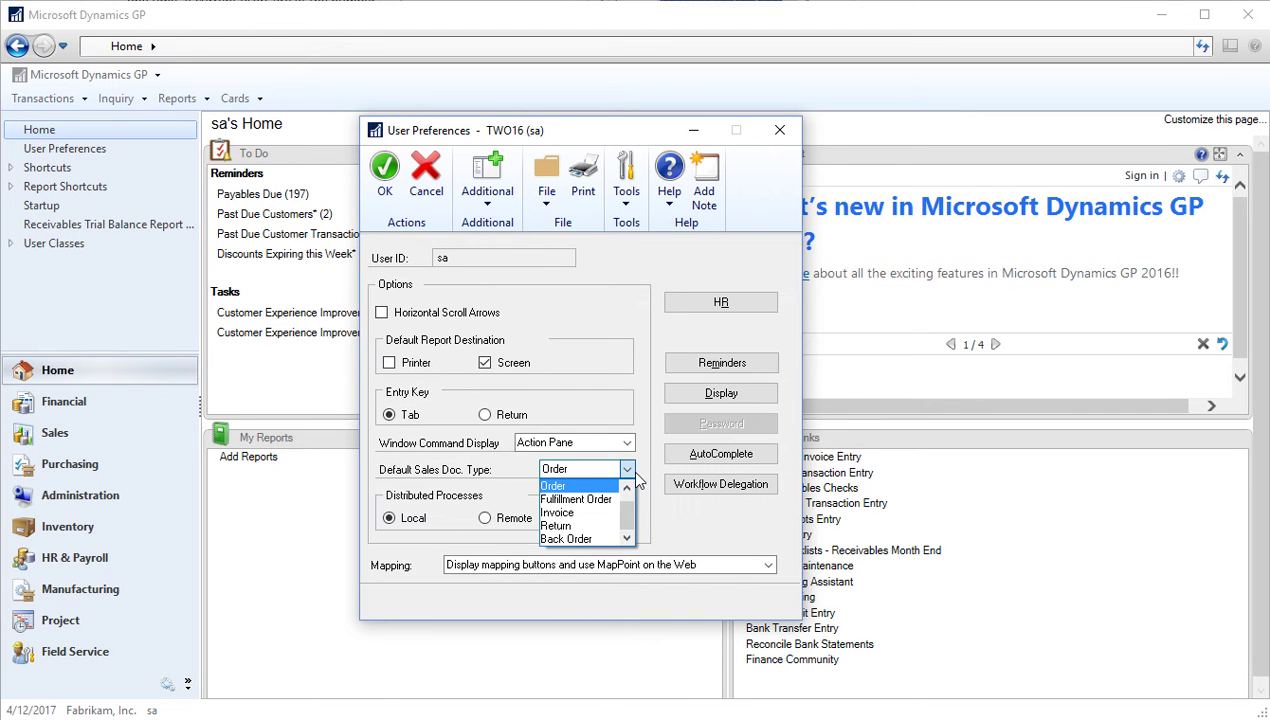
left_click(628, 492)
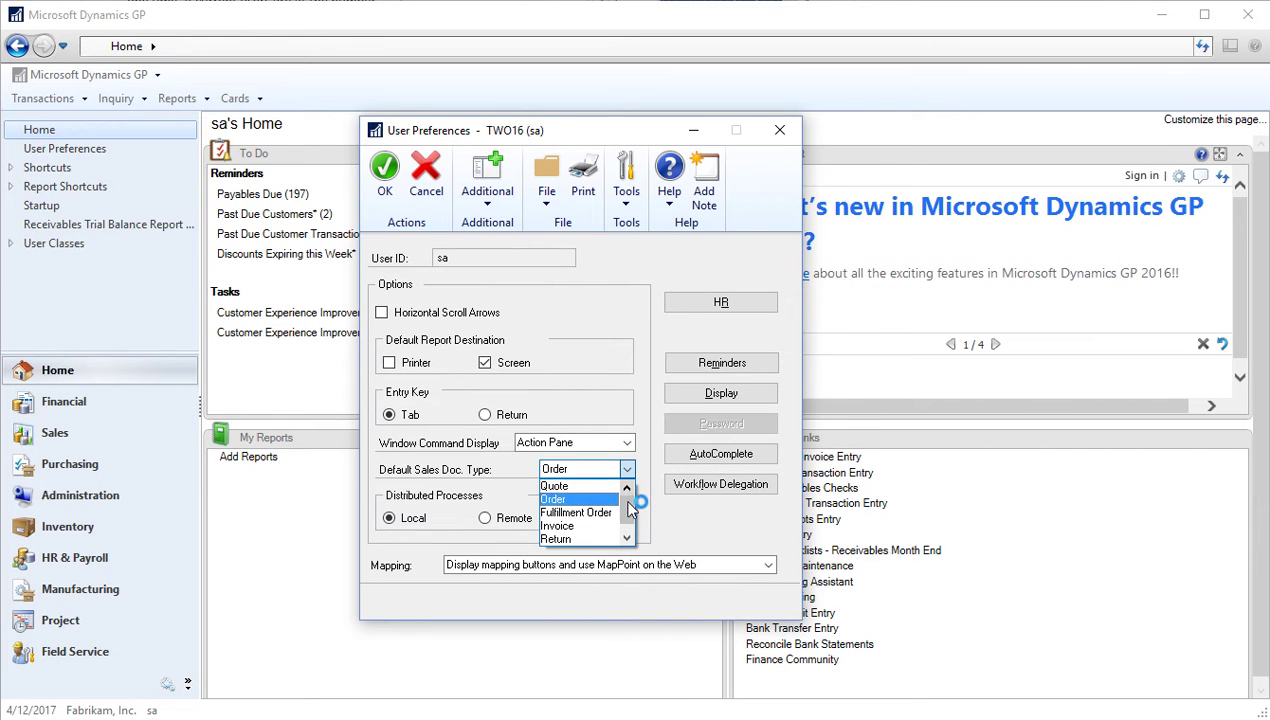
left_click(628, 539)
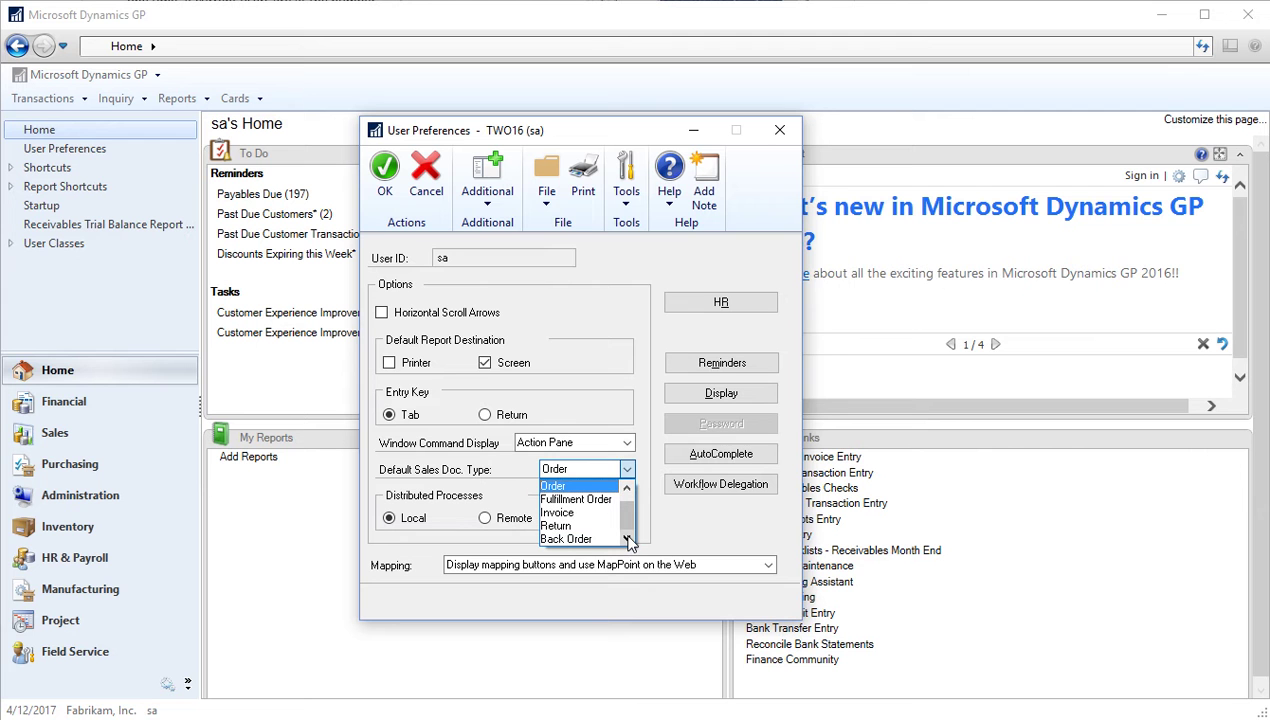
left_click(630, 471)
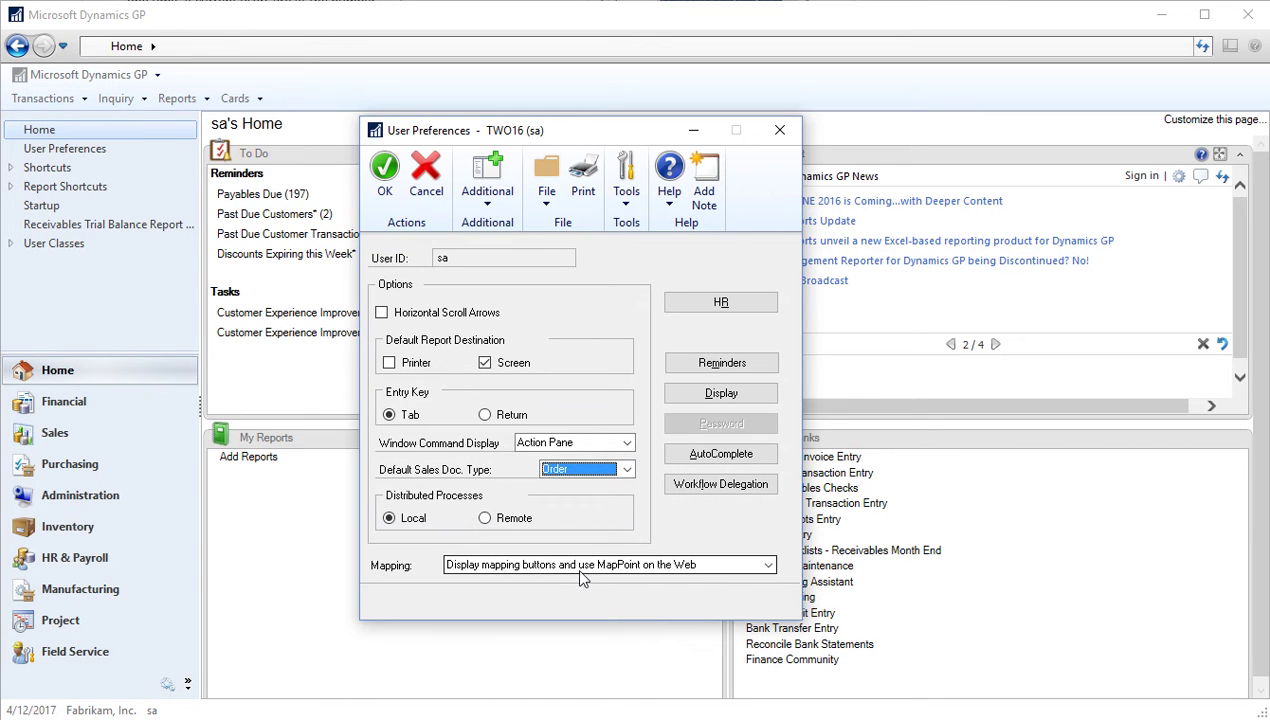
left_click(768, 566)
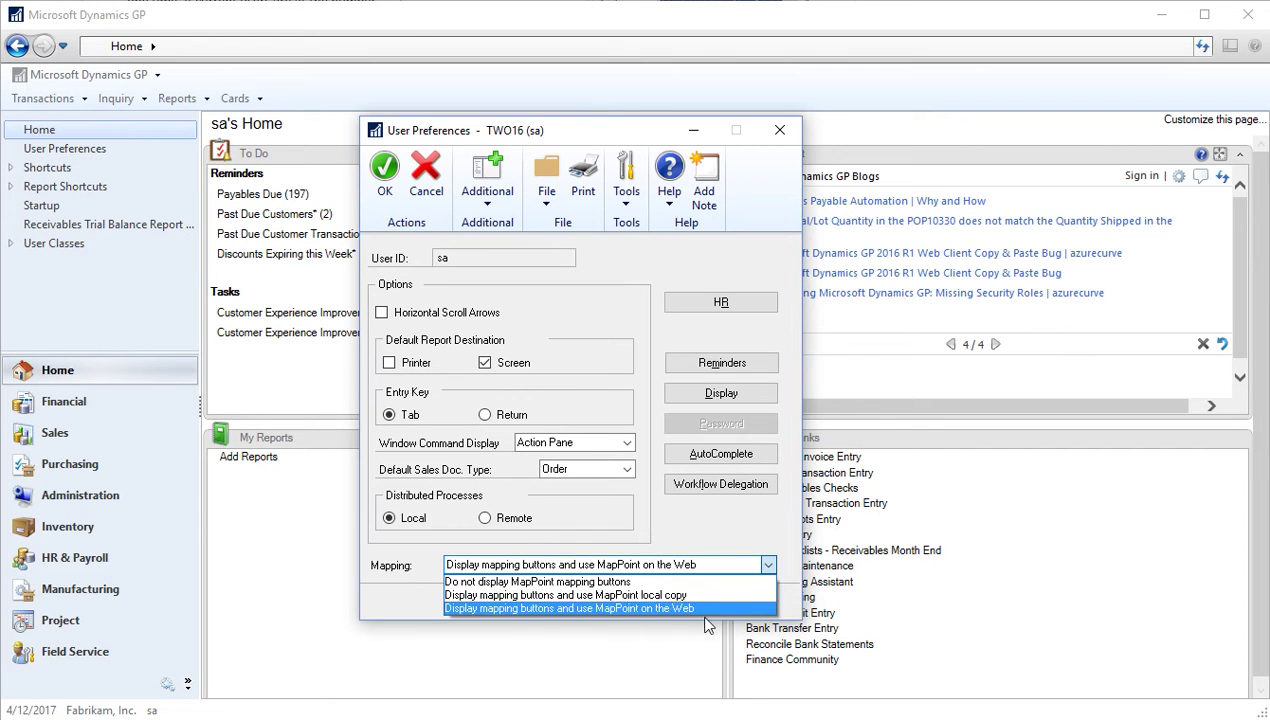
left_click(768, 566)
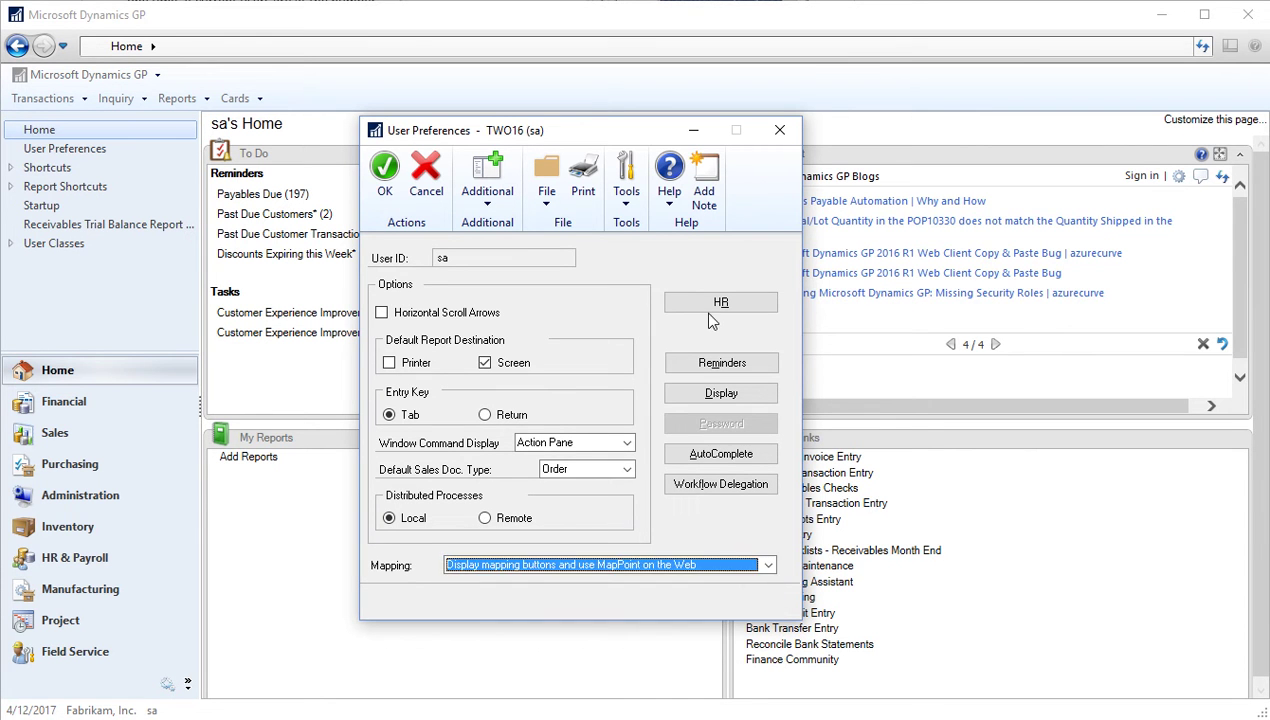
Open the Reminder Preferences and set the Payables Due and Recurring General Ledger Batches reminders to display as a cue
left_click(720, 365)
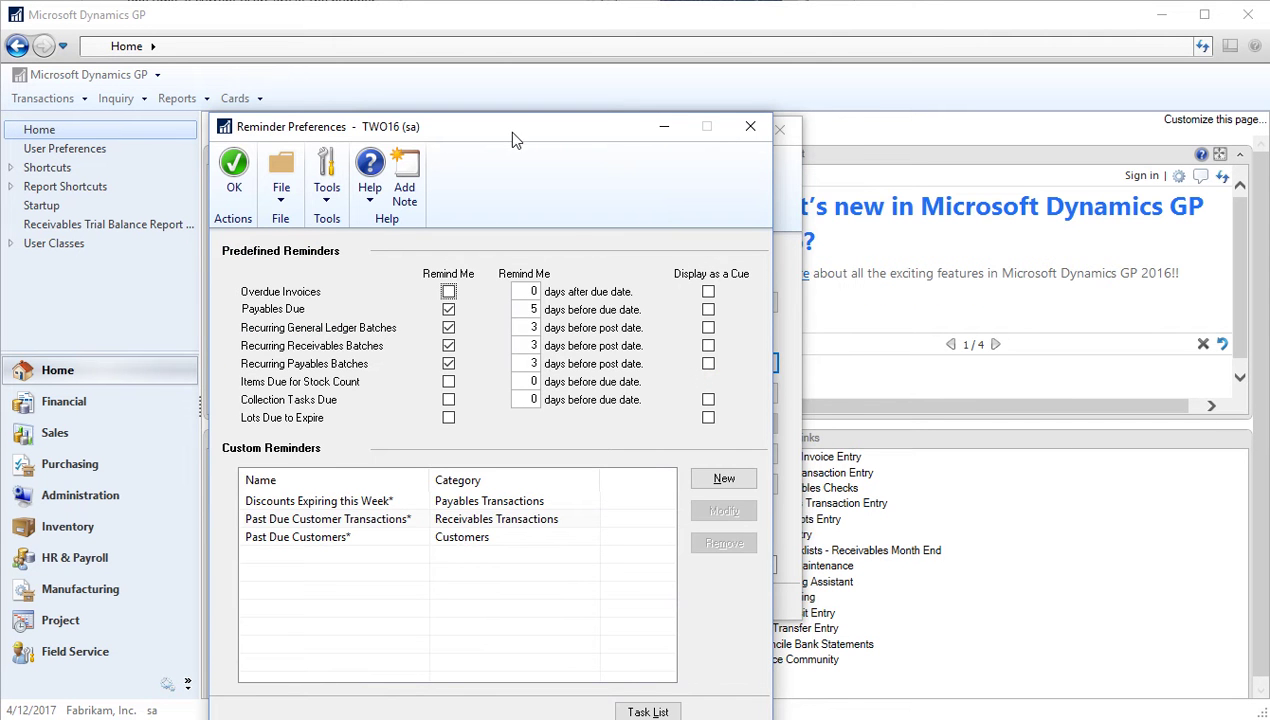
left_click_drag(515, 140, 569, 89)
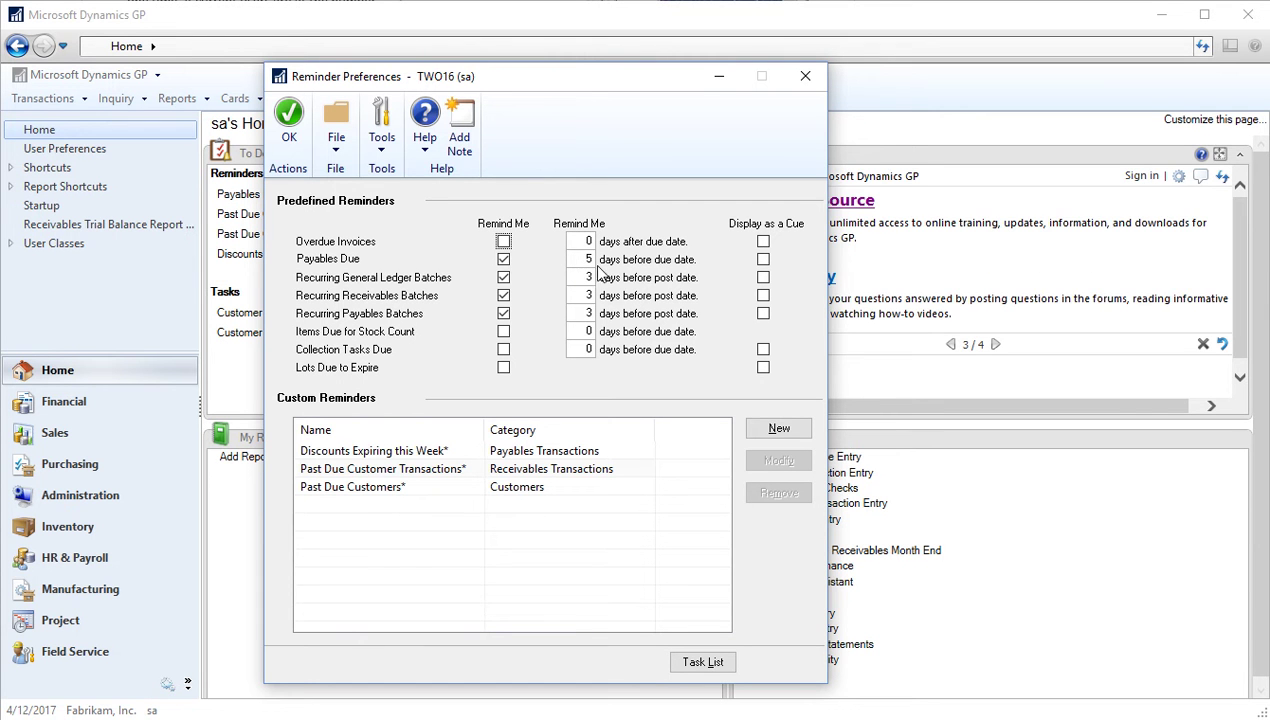
left_click(763, 260)
left_click(763, 278)
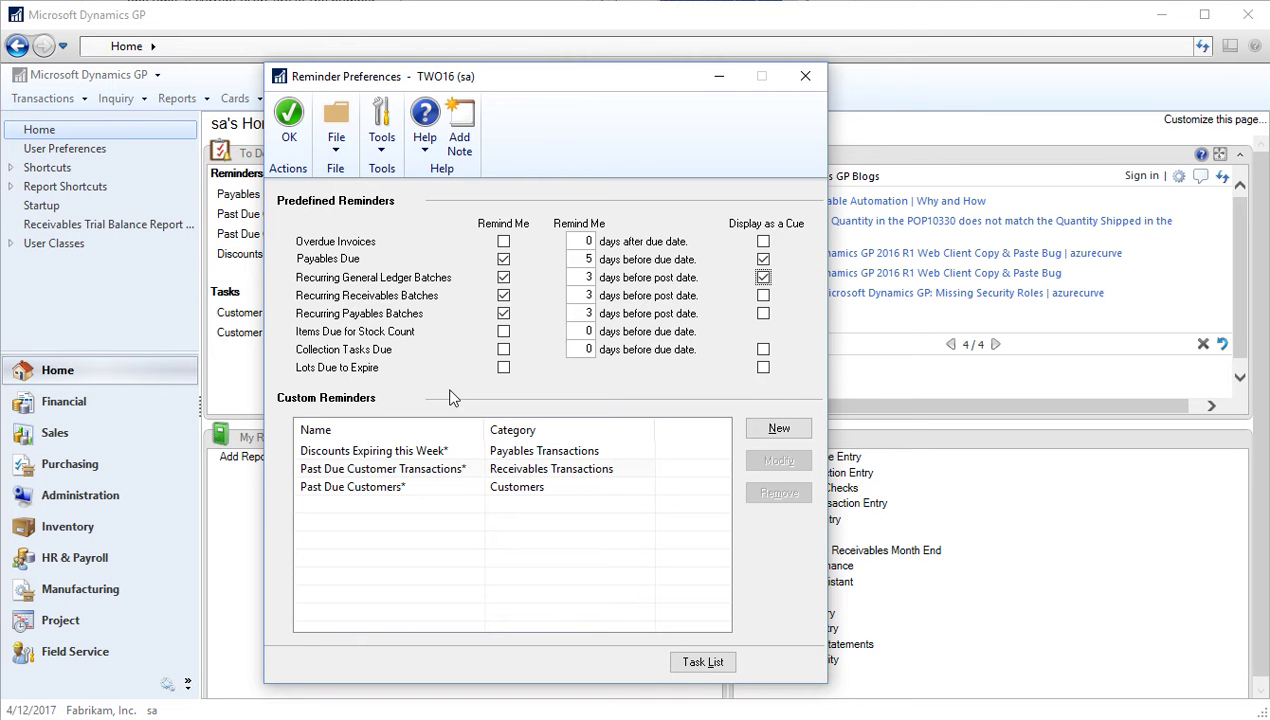
Try a new custom reminder with the number of records condition set to "is greater than", and close it without saving
left_click(360, 490)
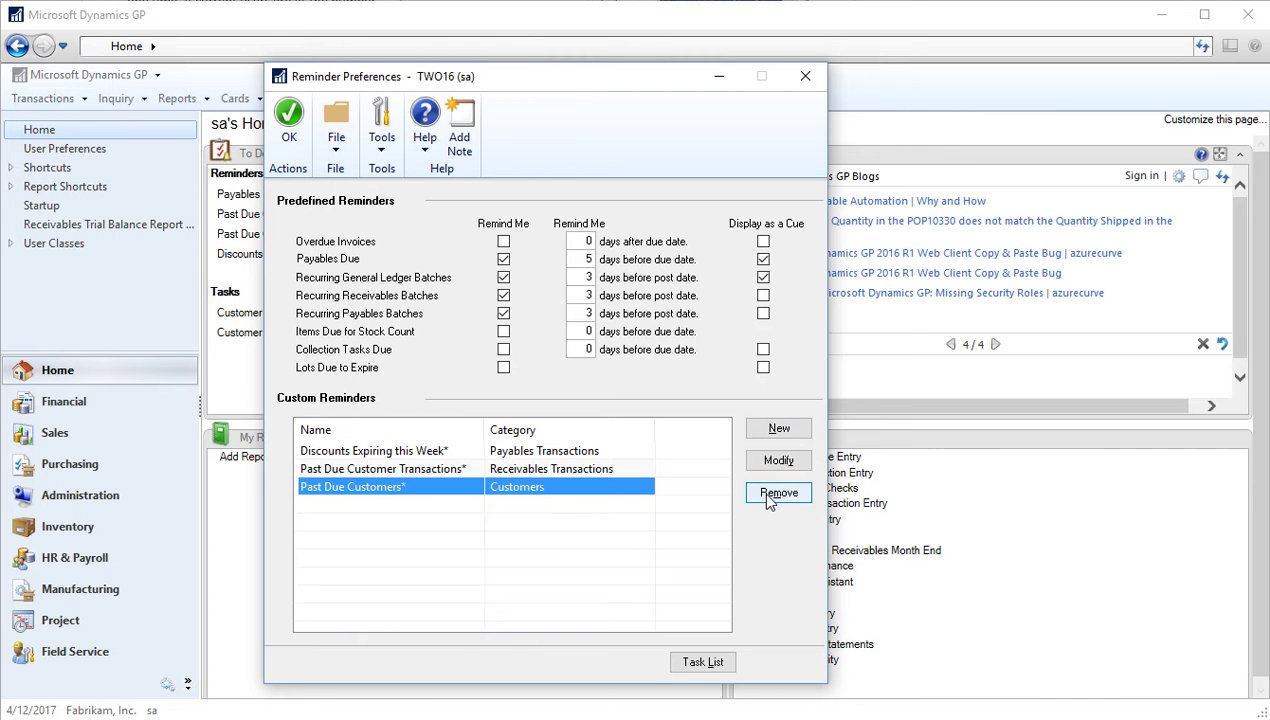
left_click(772, 432)
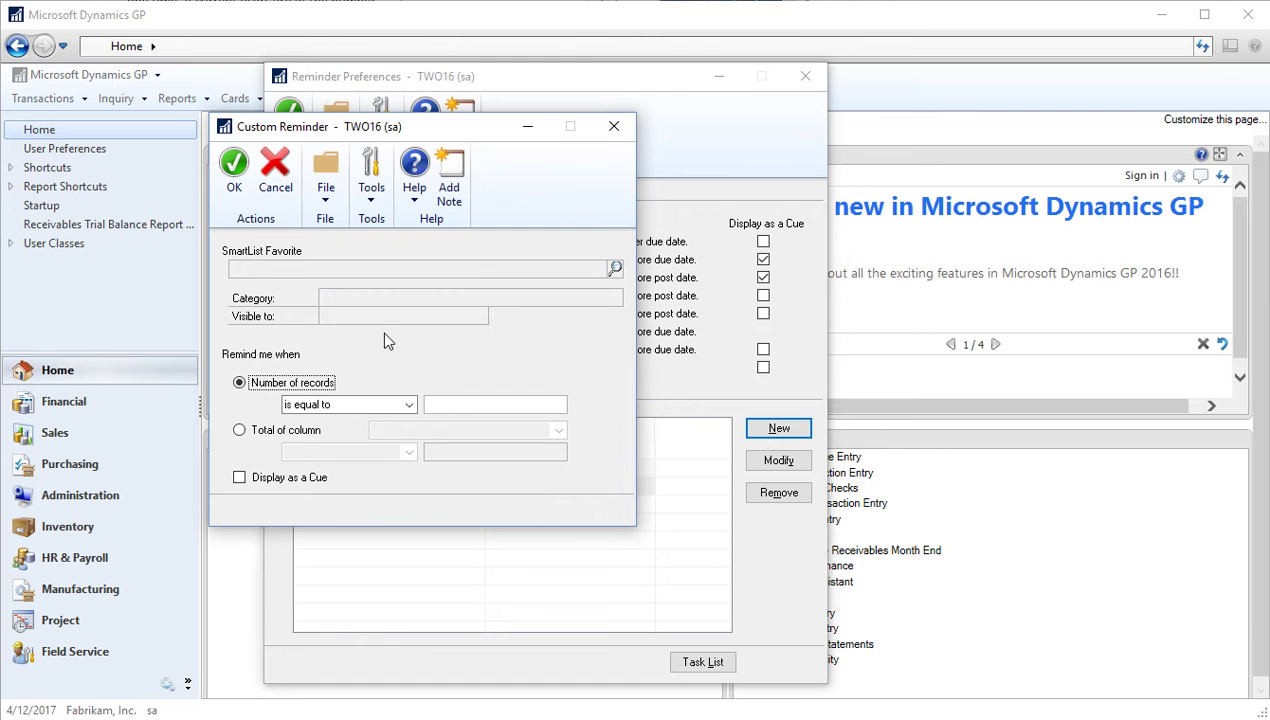
left_click(409, 404)
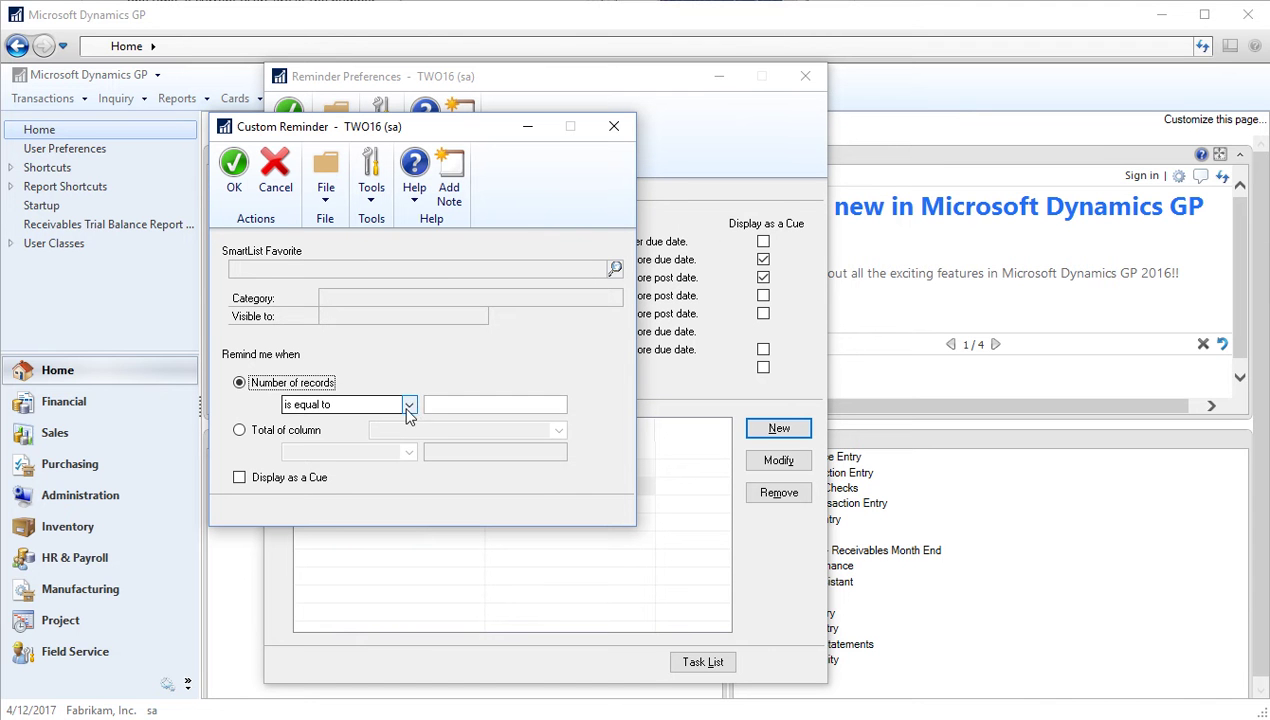
left_click(408, 416)
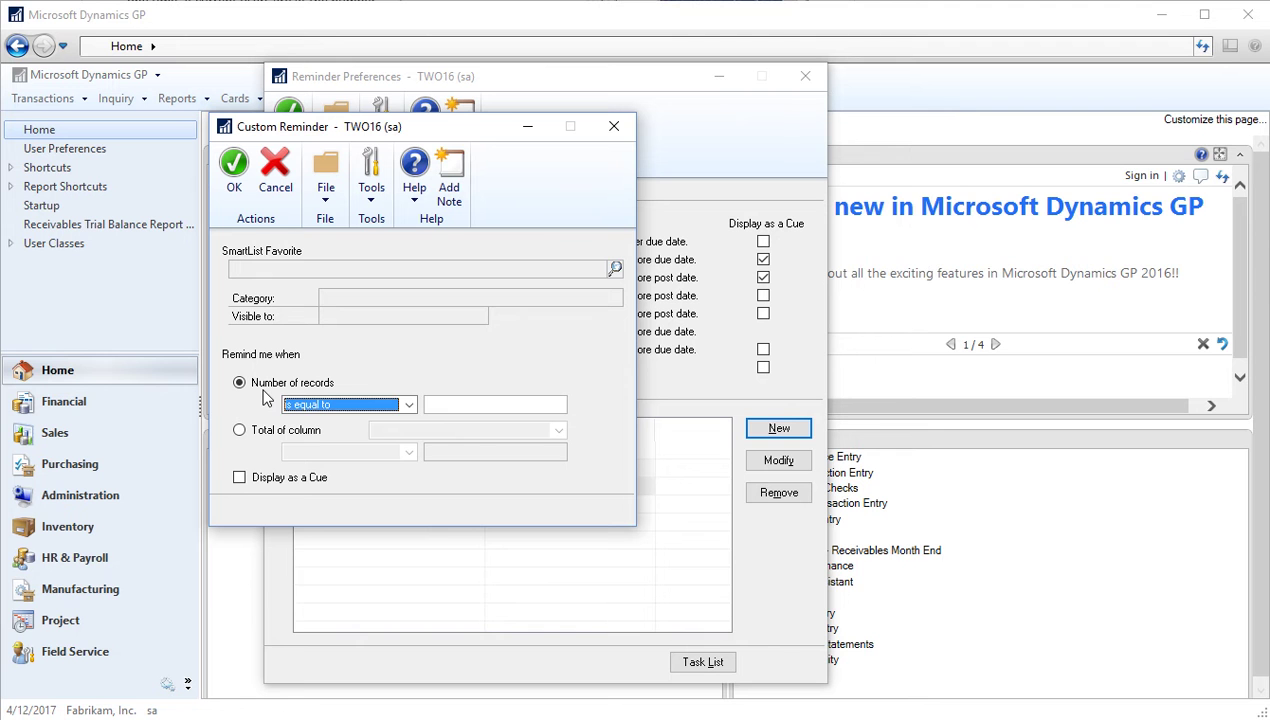
left_click(408, 404)
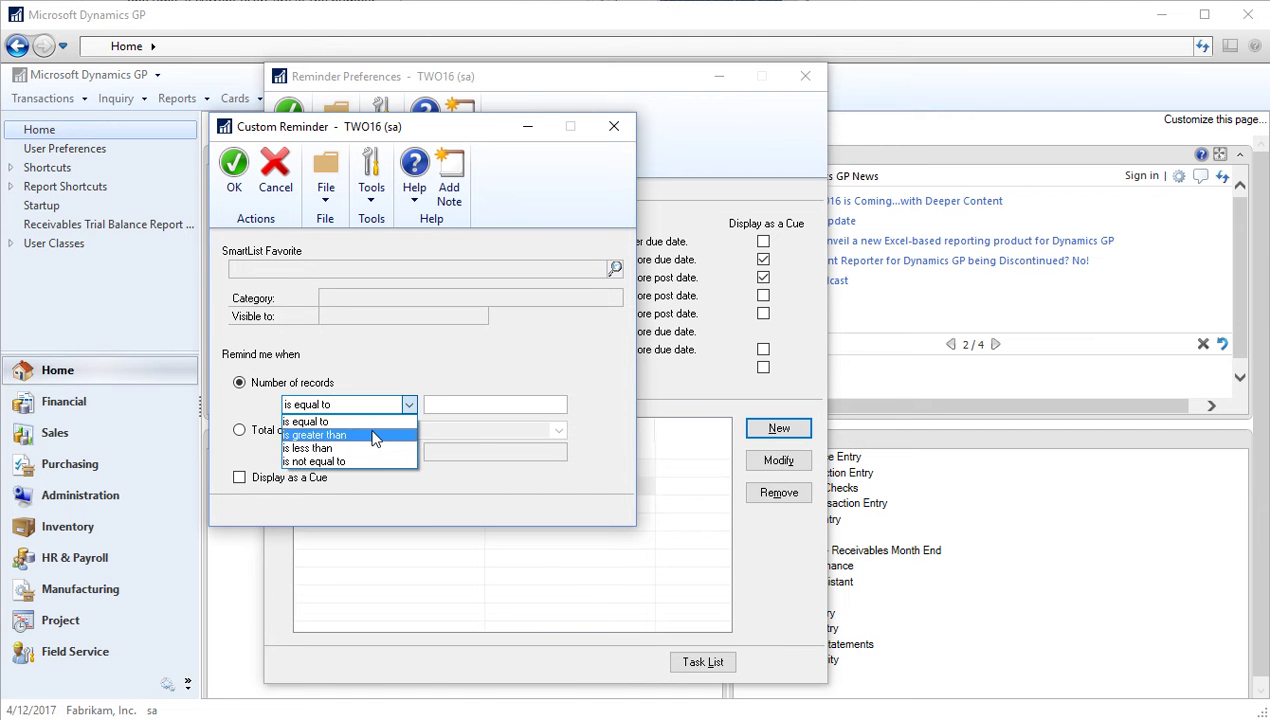
left_click(373, 437)
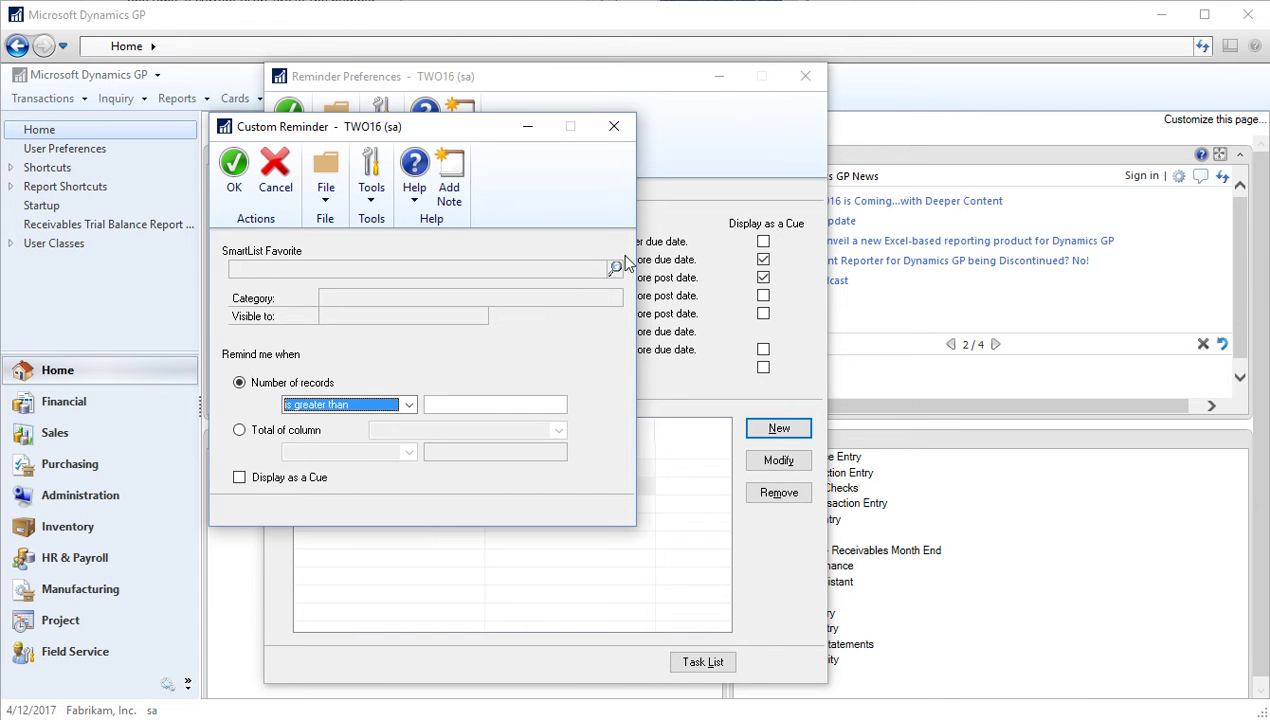
left_click(614, 126)
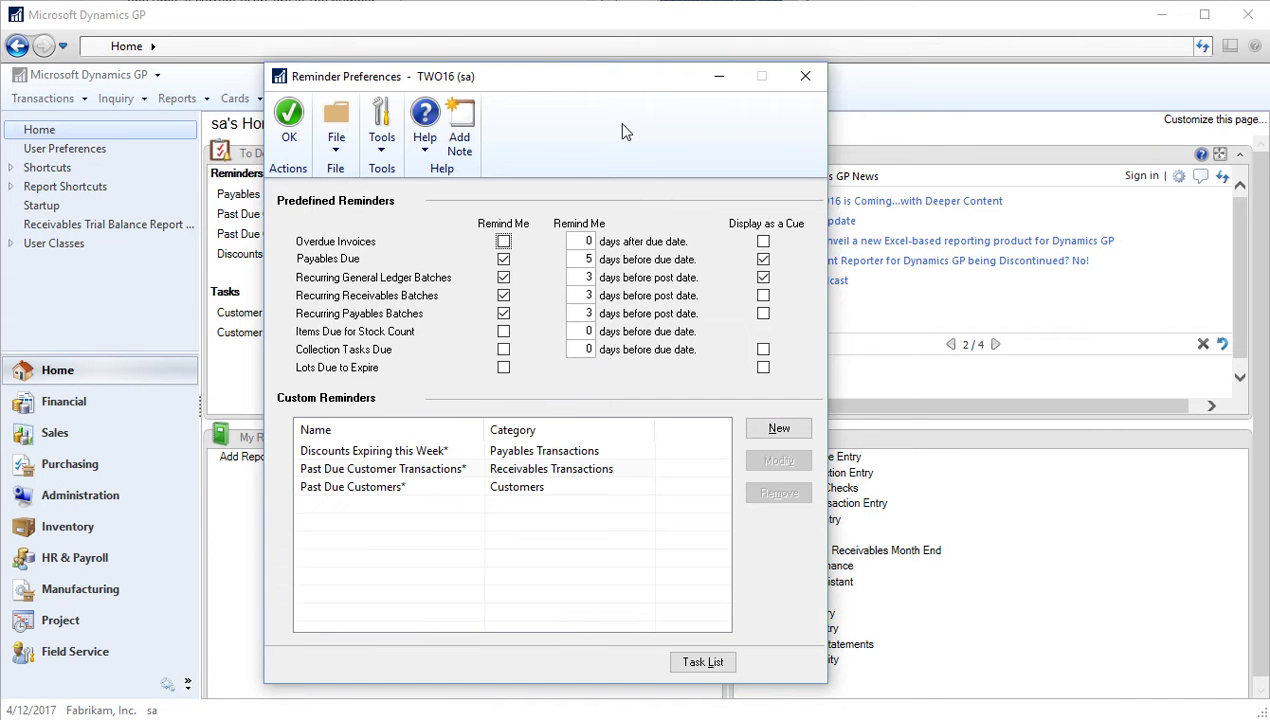
View the Task List from the Reminder Preferences, and close both windows to return to the User Preferences
left_click(703, 662)
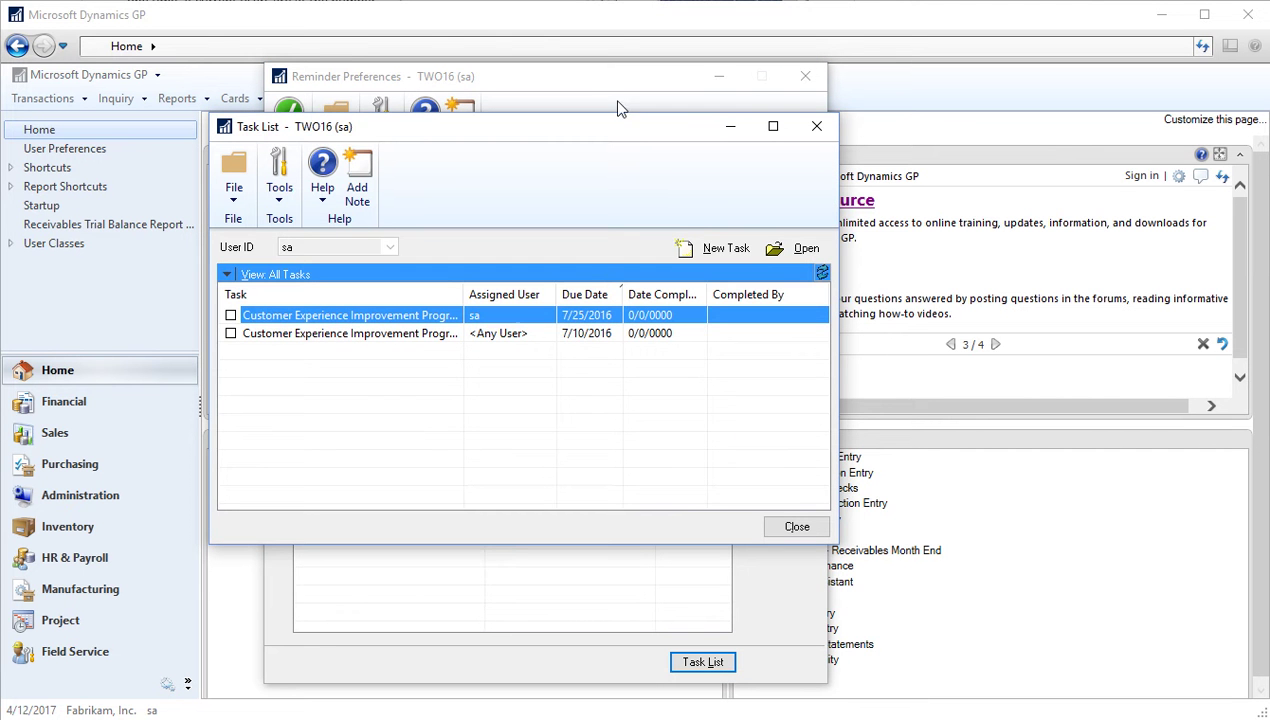
left_click_drag(549, 140, 631, 154)
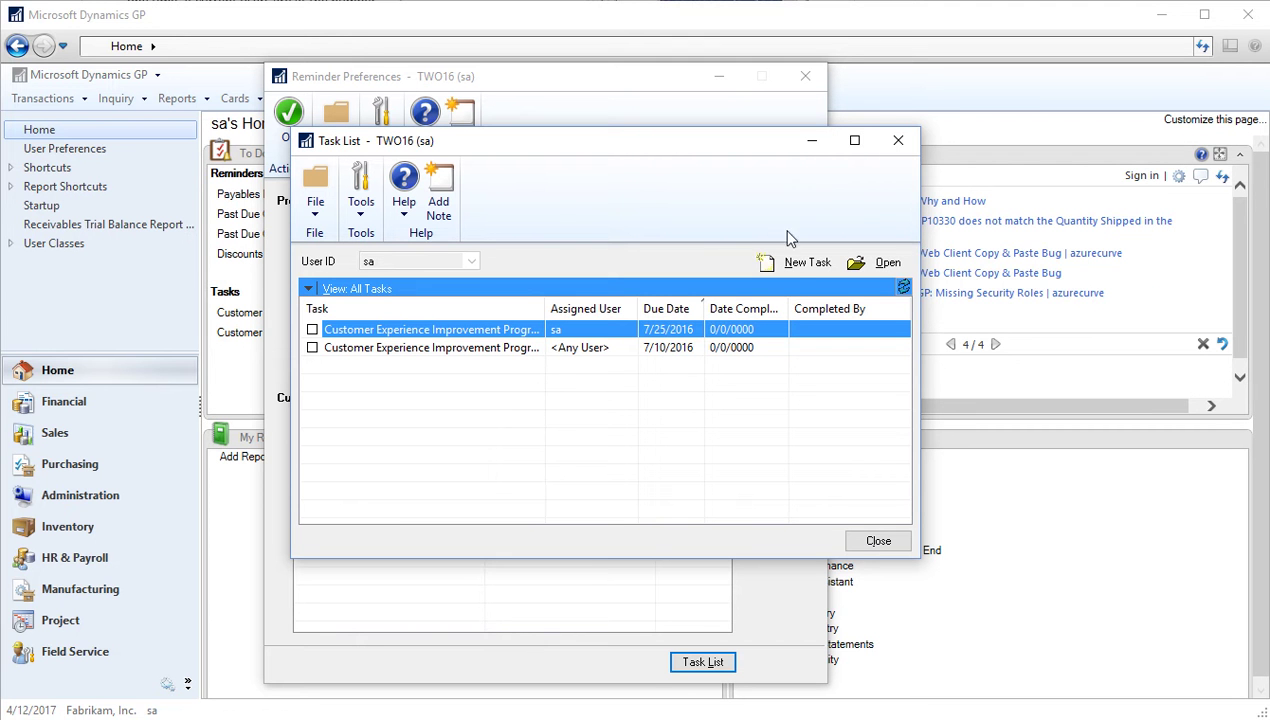
left_click(897, 140)
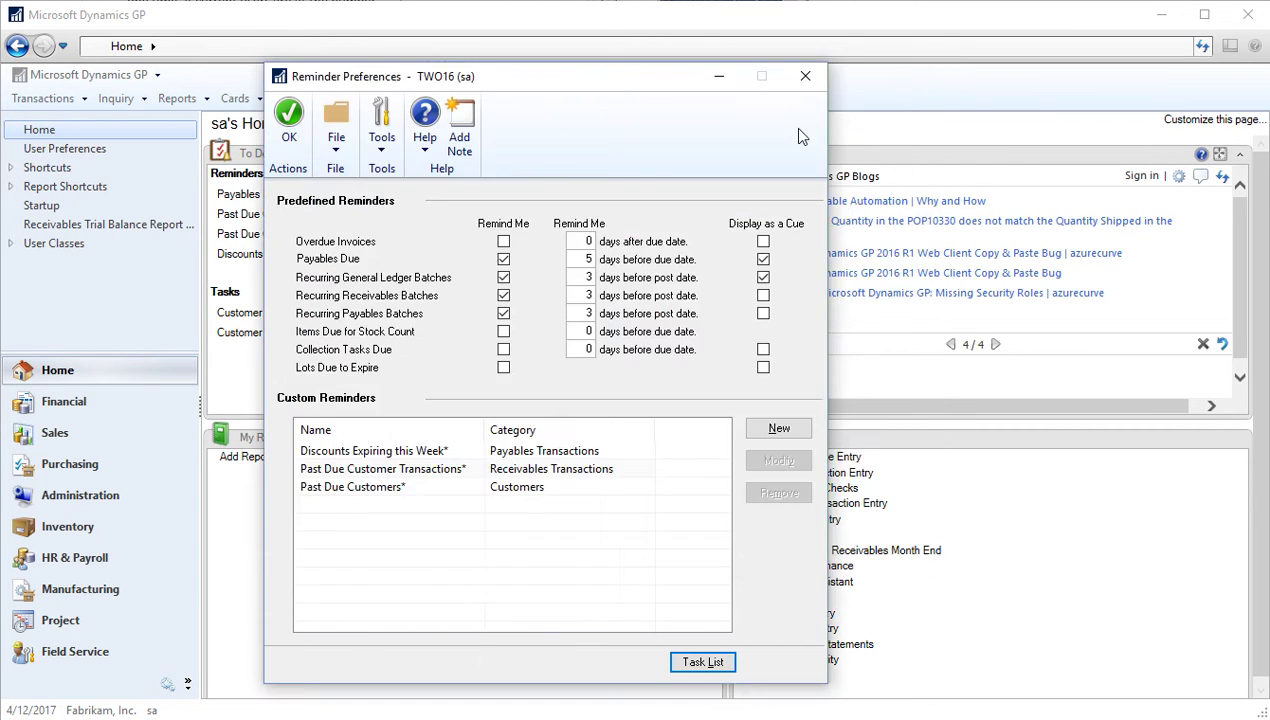
left_click(805, 76)
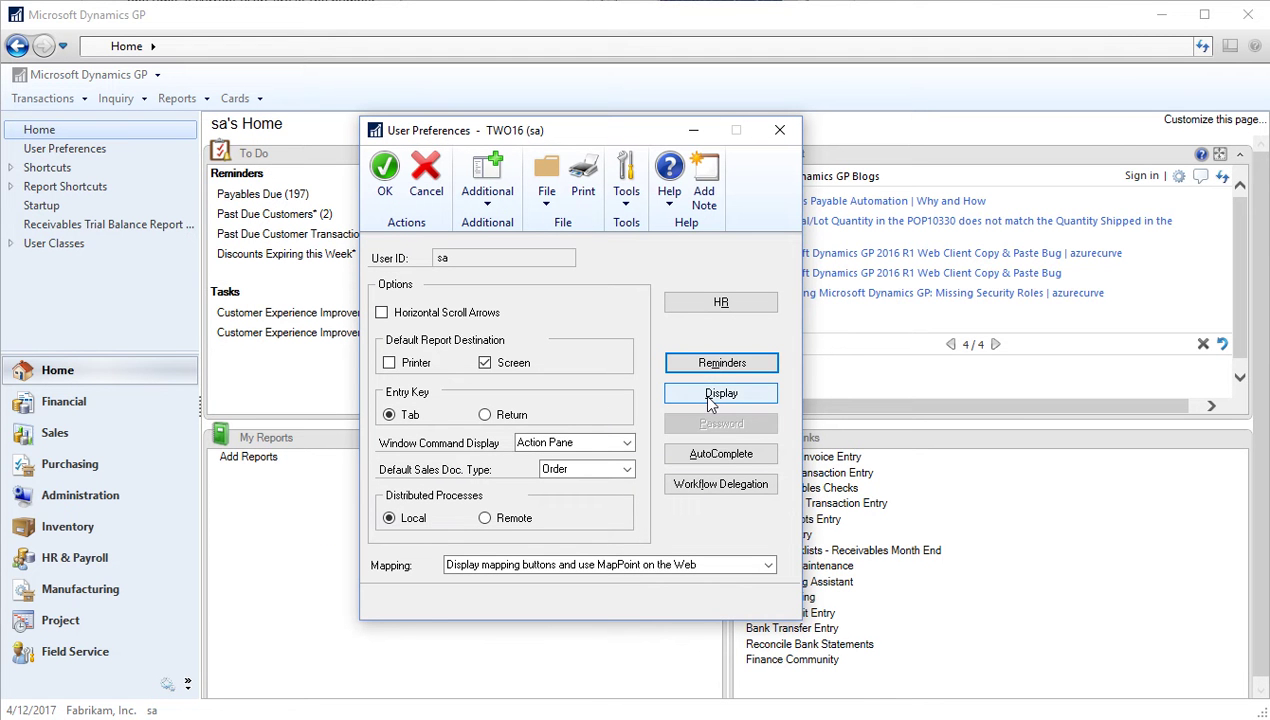
Open the User Display Preferences and examine the font color and font style options for link fields
left_click(710, 400)
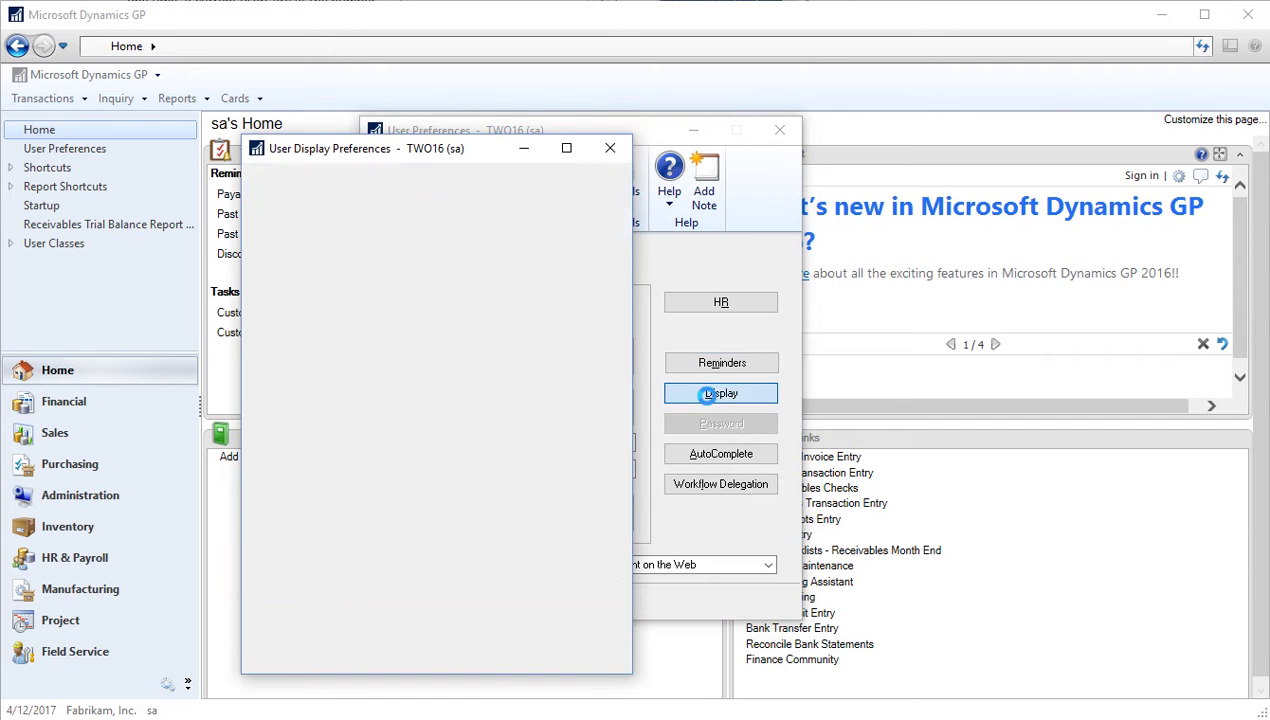
left_click_drag(410, 158, 535, 115)
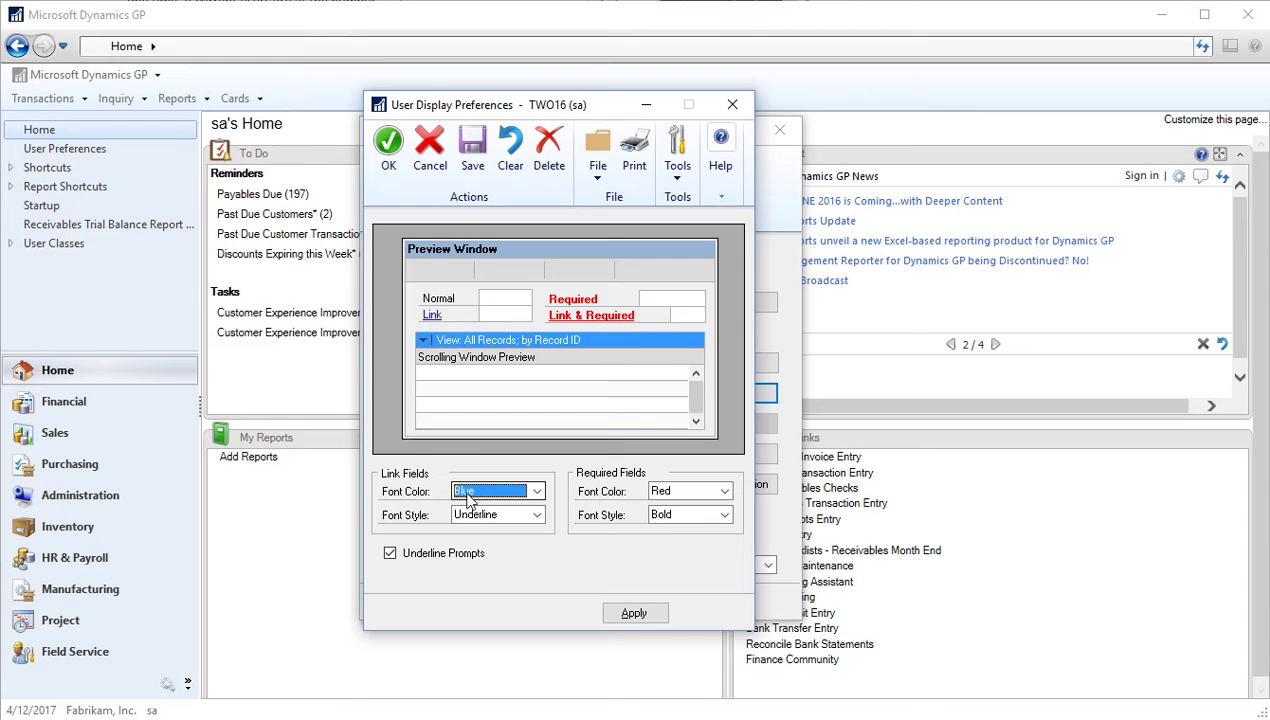
left_click(537, 515)
left_click(541, 500)
left_click(540, 495)
left_click(540, 495)
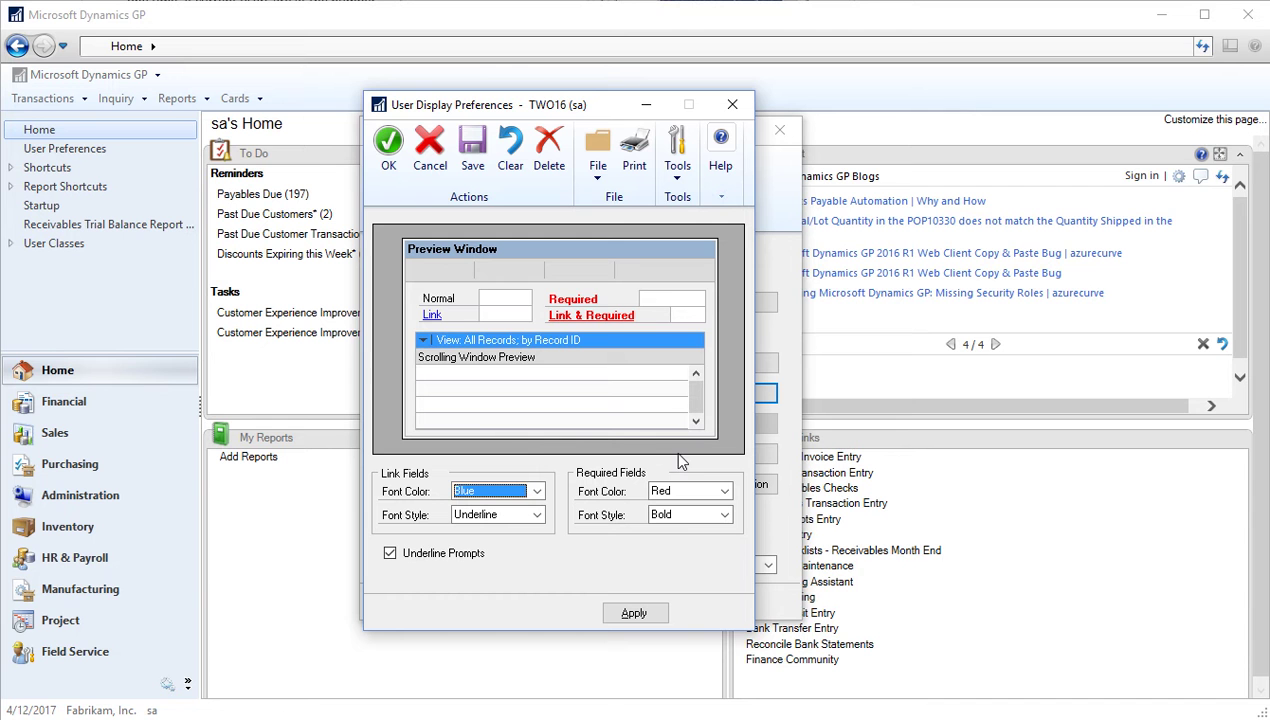
Choose the font color Red and the font style Bold for required fields, and accept the display preferences
left_click(724, 491)
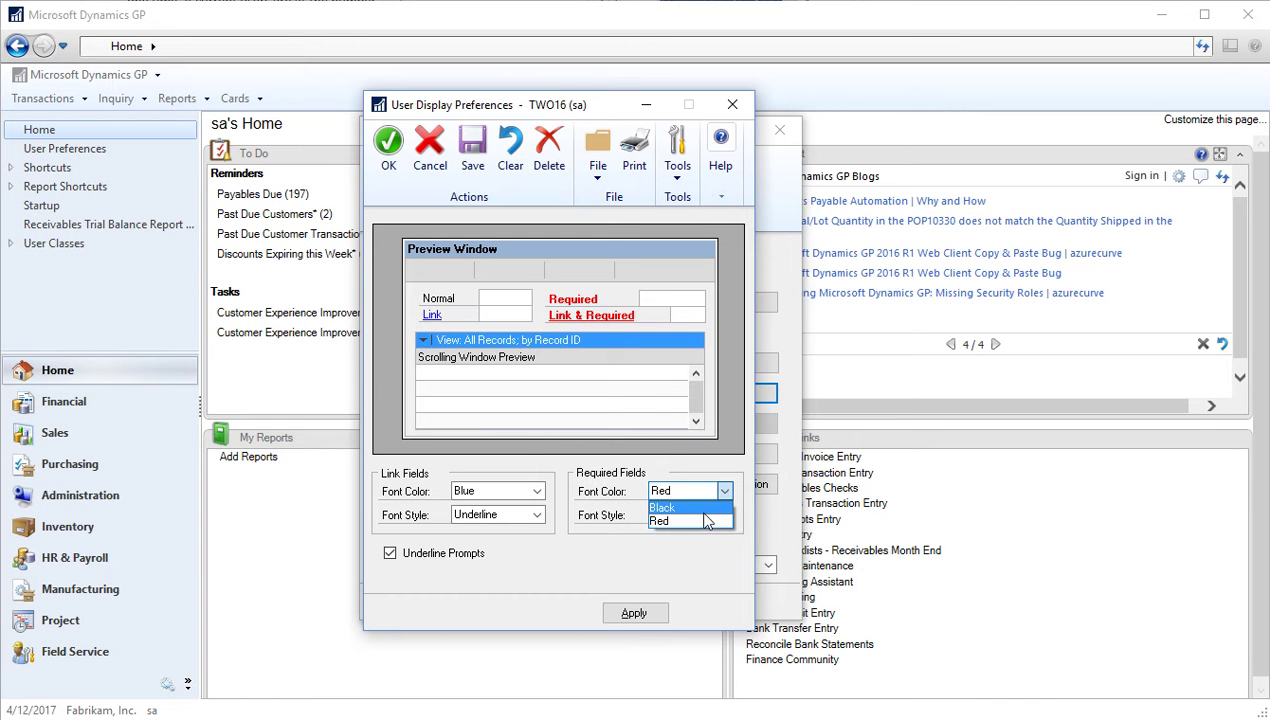
left_click(692, 520)
left_click(724, 514)
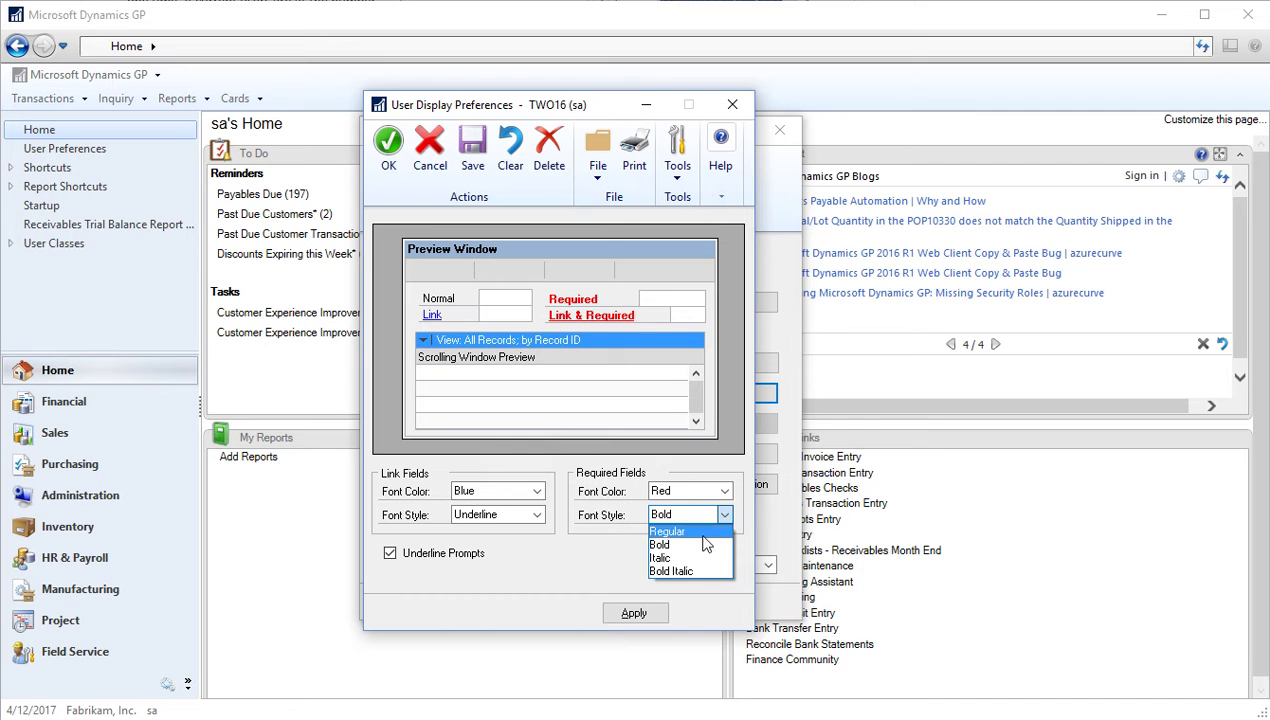
left_click(700, 545)
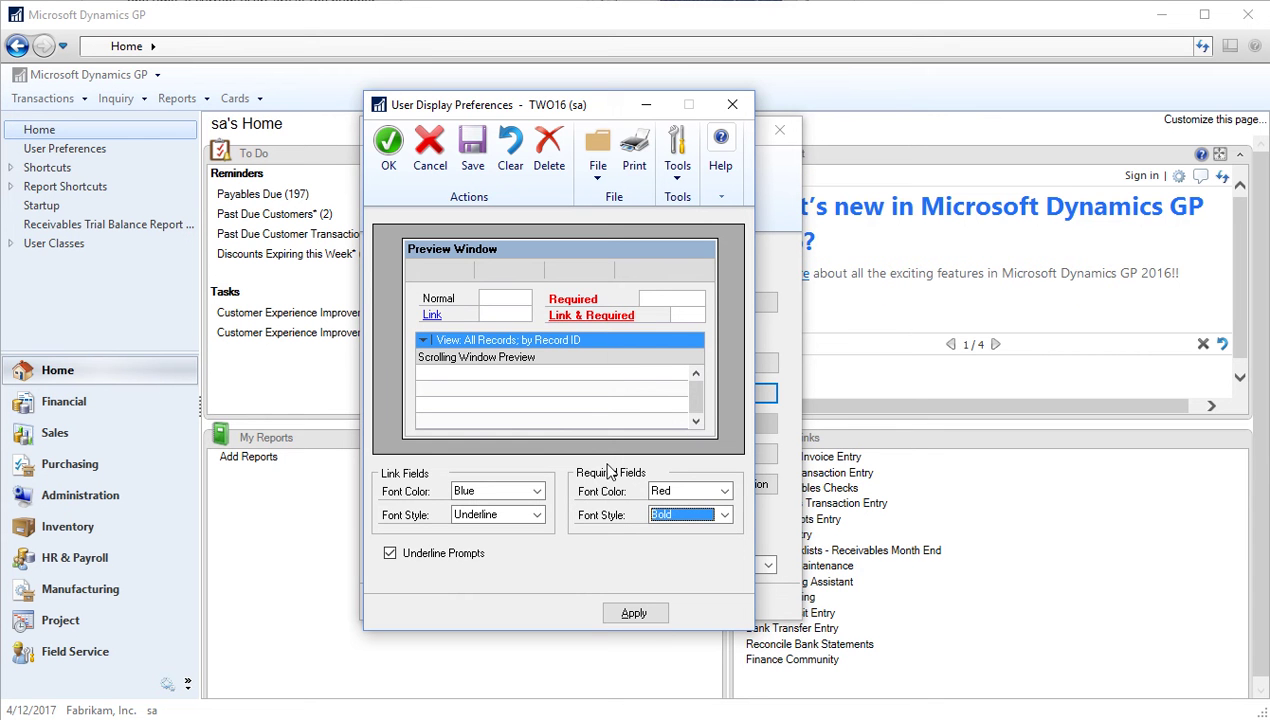
left_click(388, 158)
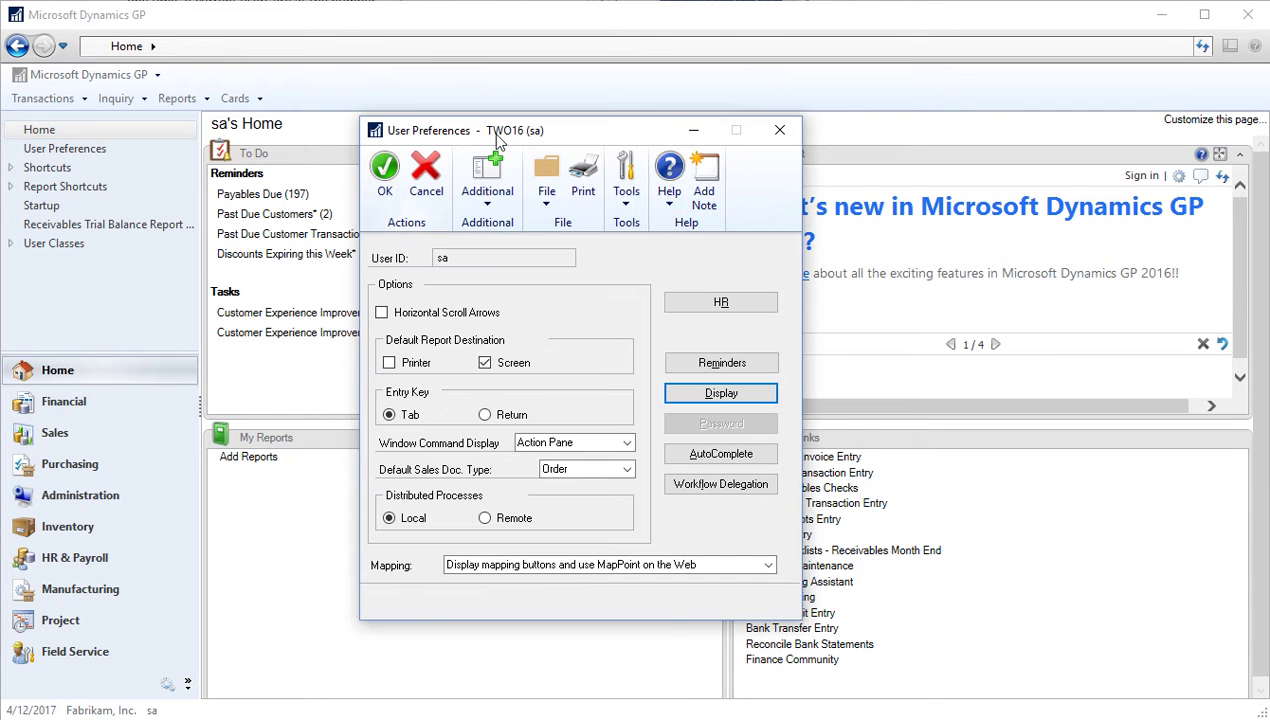
Review the AutoComplete Setup and Workflow User Delegation windows from the User Preferences, closing each one
left_click(722, 455)
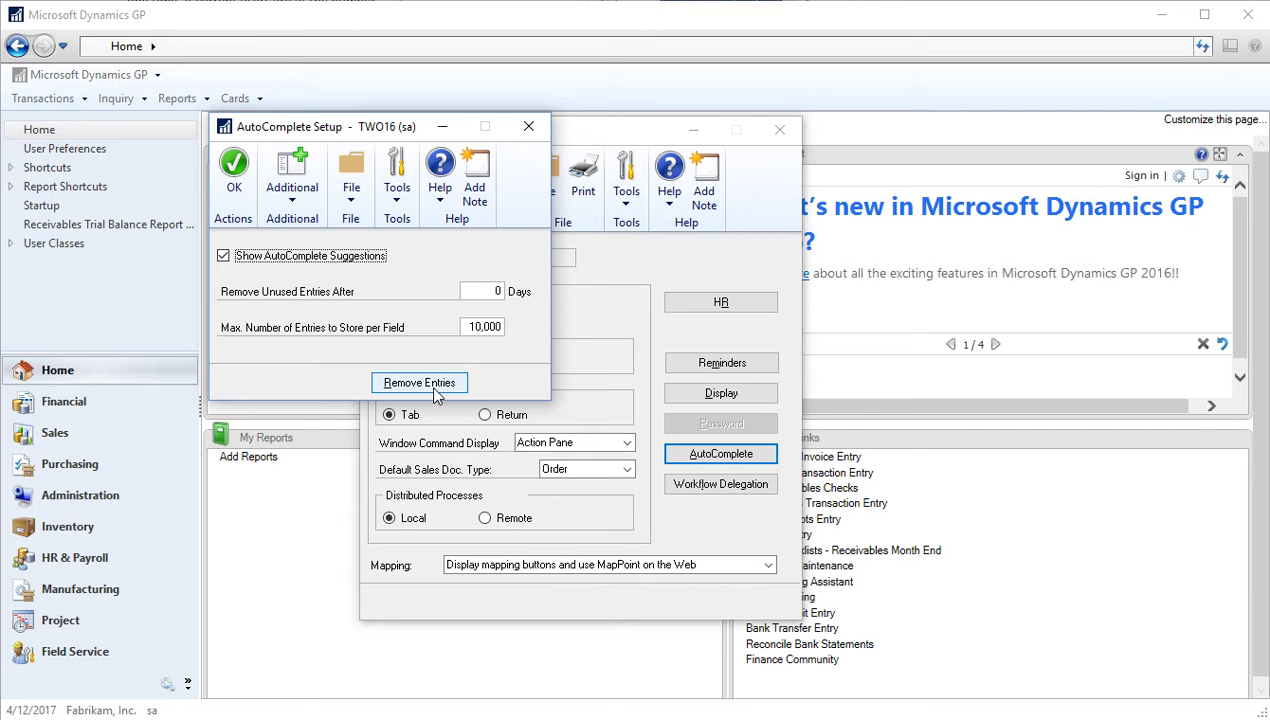
left_click(530, 128)
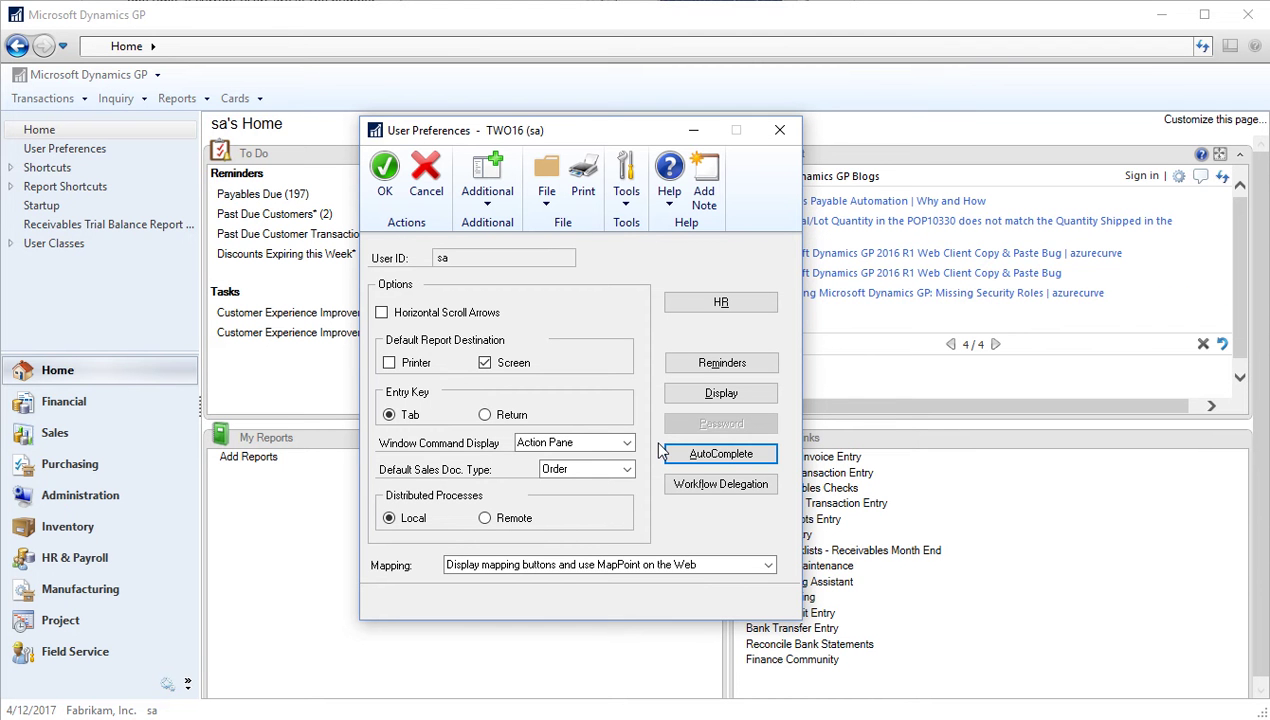
left_click(711, 486)
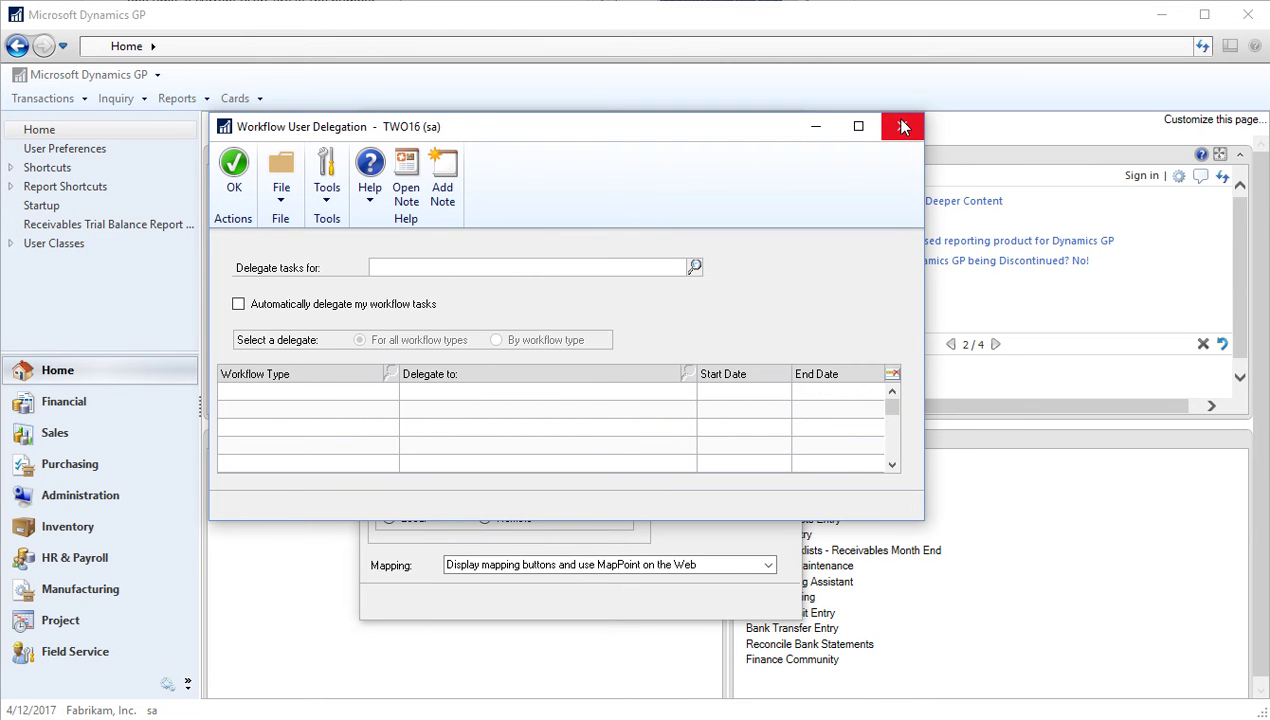
left_click(903, 126)
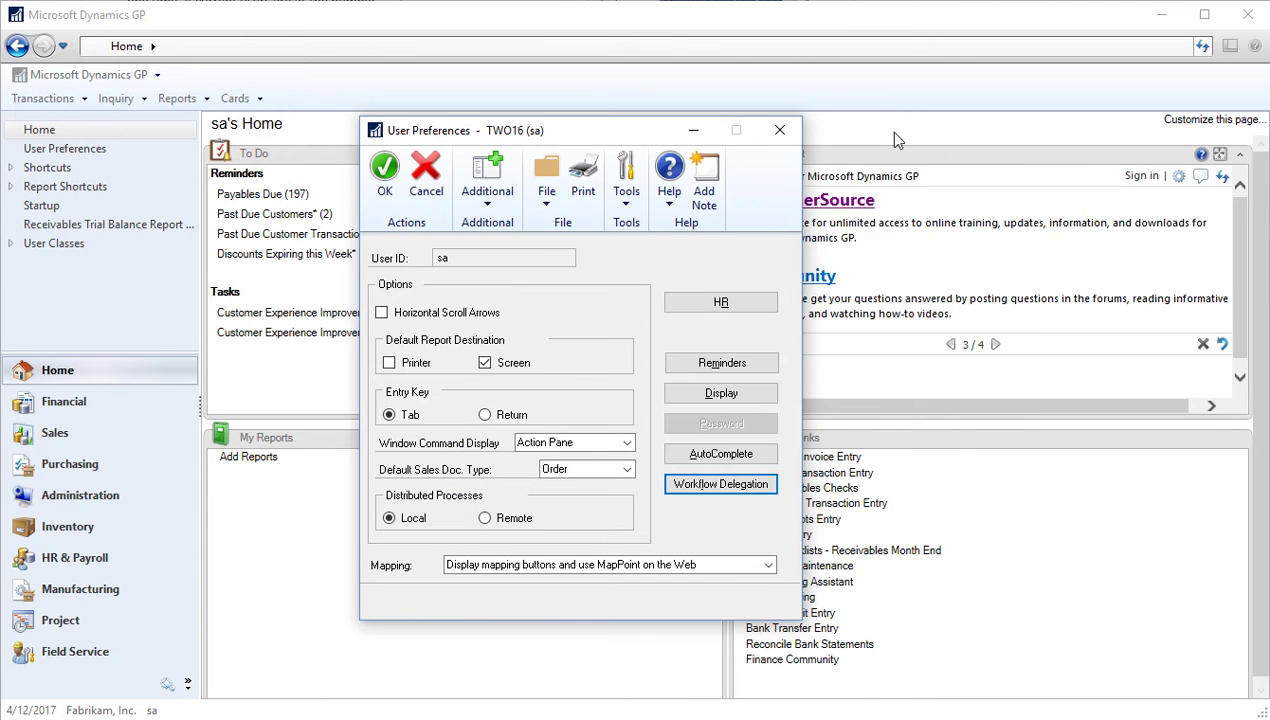
Close the User Preferences and enlarge the To Do area on the home page
left_click(780, 133)
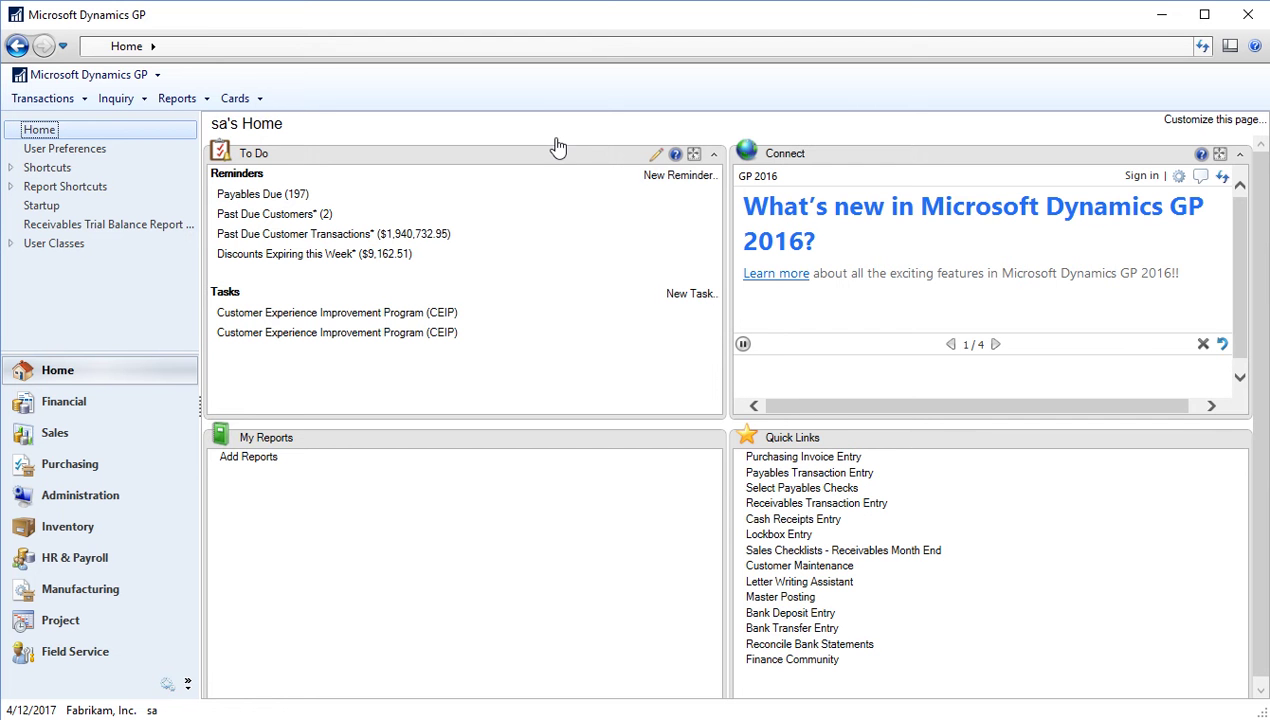
left_click(694, 156)
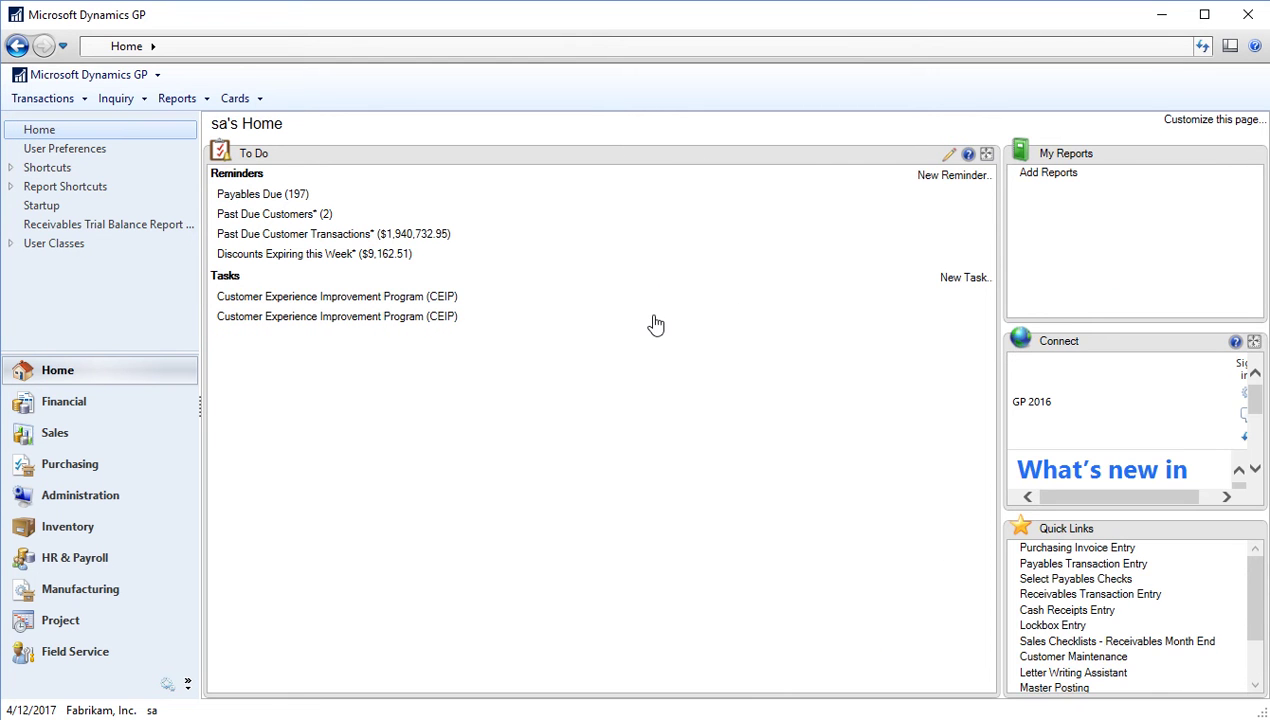
Review the predefined and custom reminders in the Reminder Preferences from the To Do area, and close the window
left_click(930, 178)
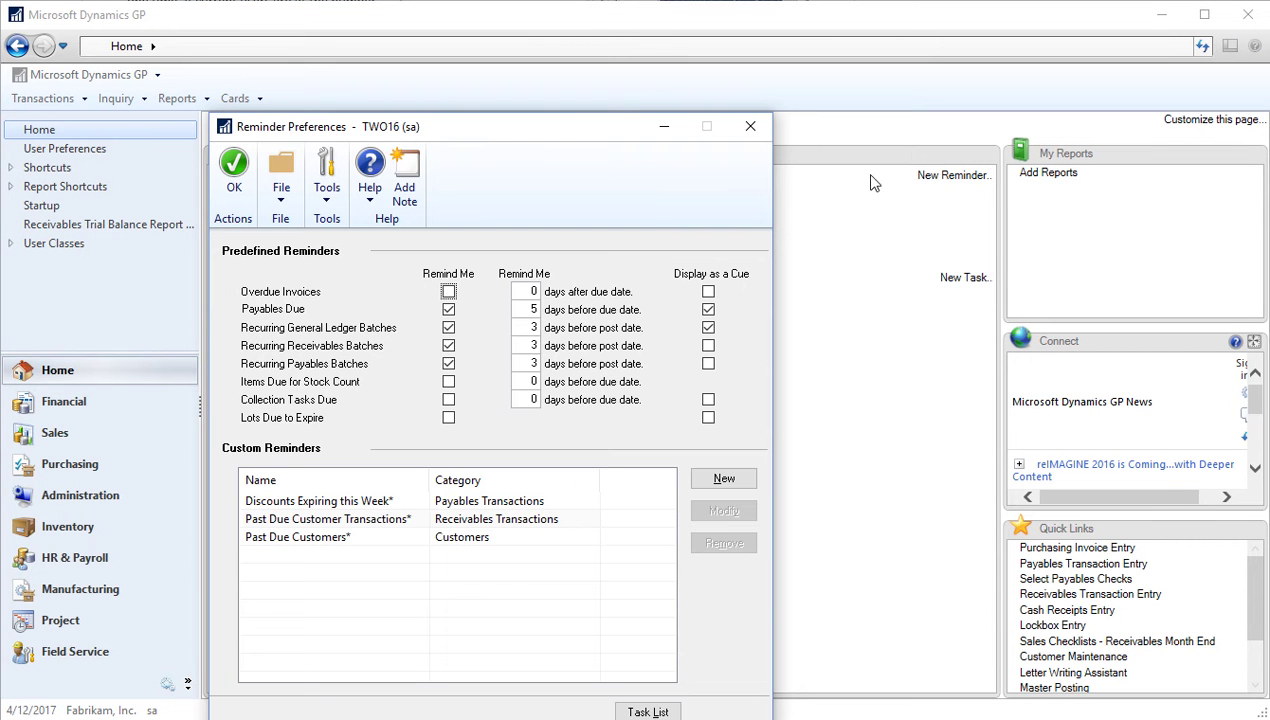
left_click_drag(592, 128, 621, 68)
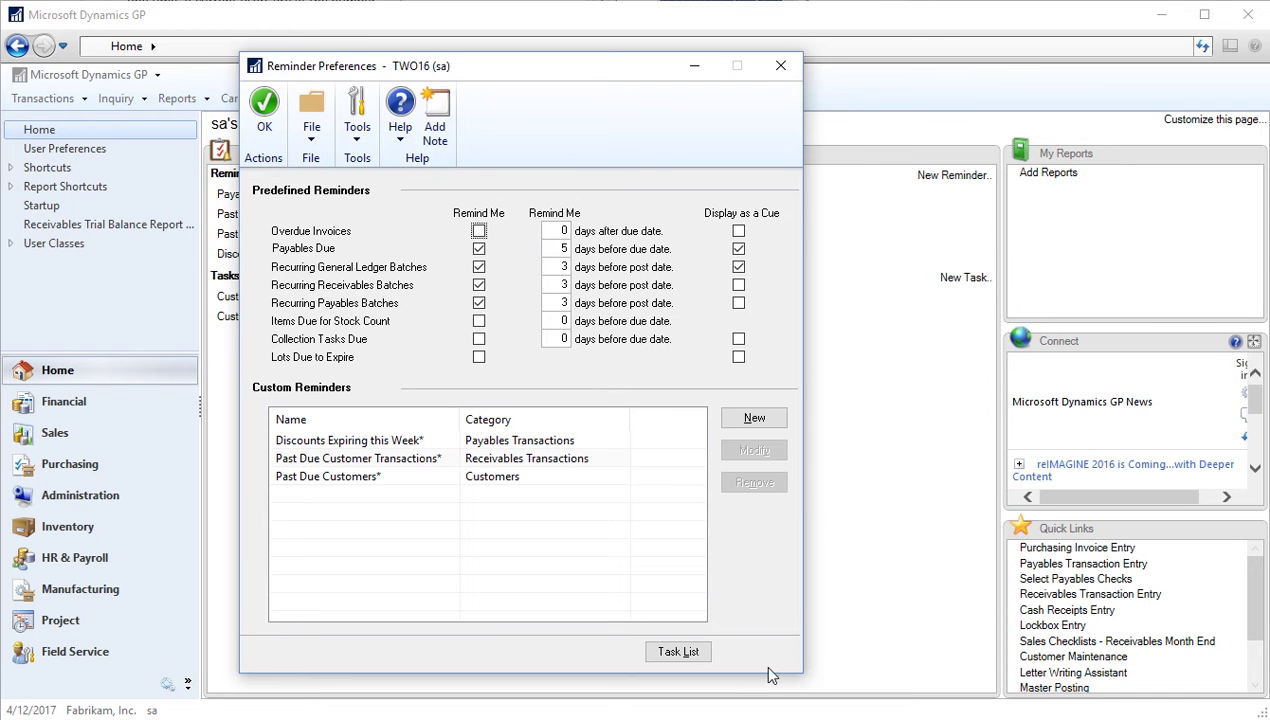
left_click(780, 68)
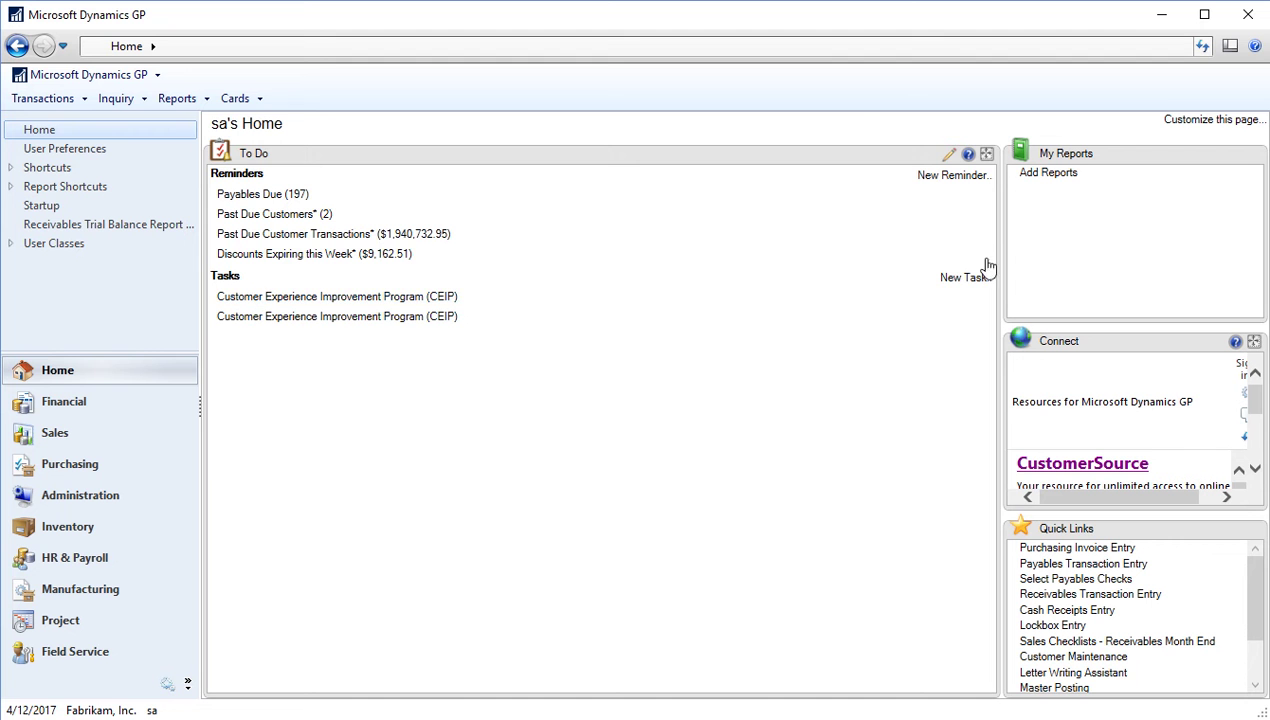
Start a new task from the Task List with the status Pending, assigned to the user sa
left_click(962, 282)
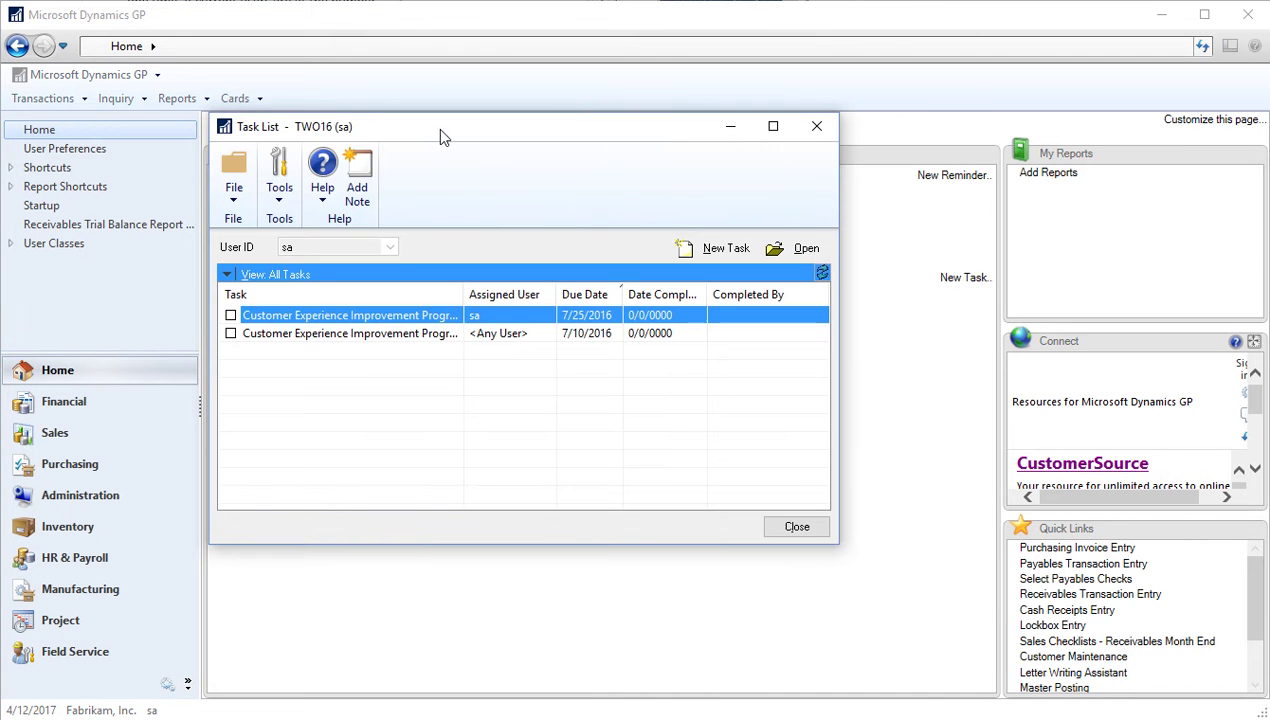
left_click_drag(437, 128, 590, 160)
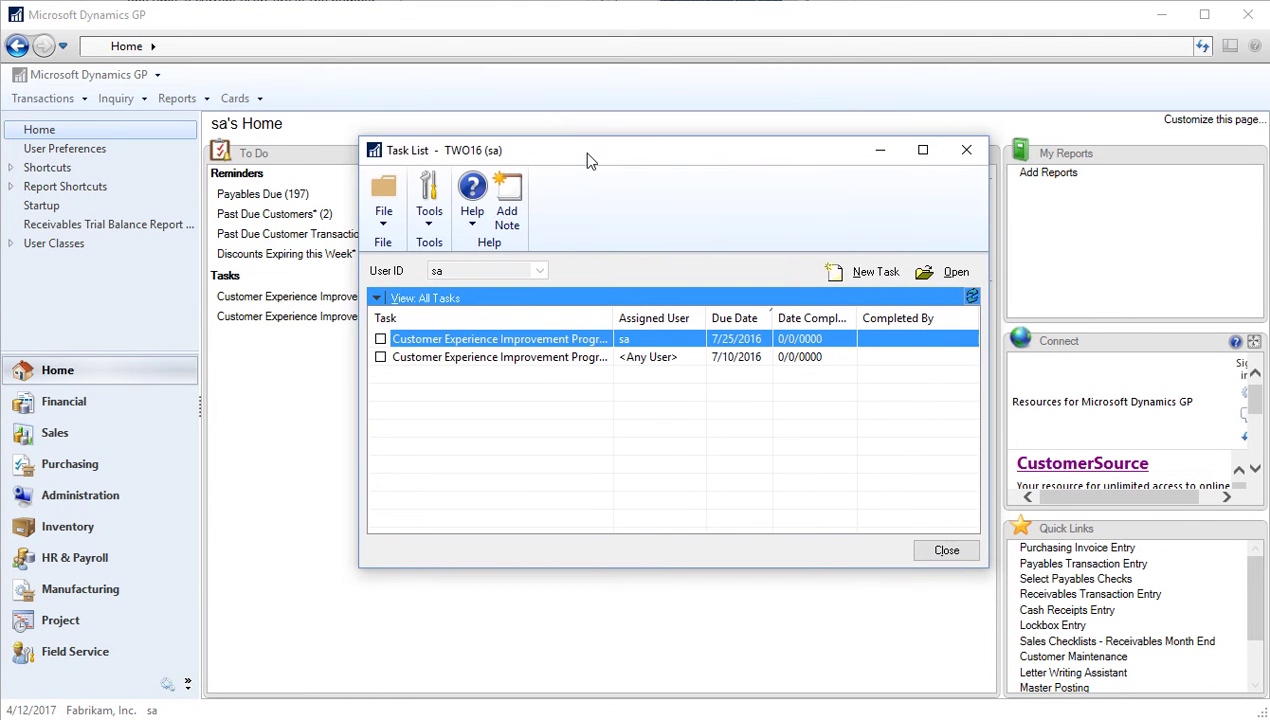
left_click(868, 272)
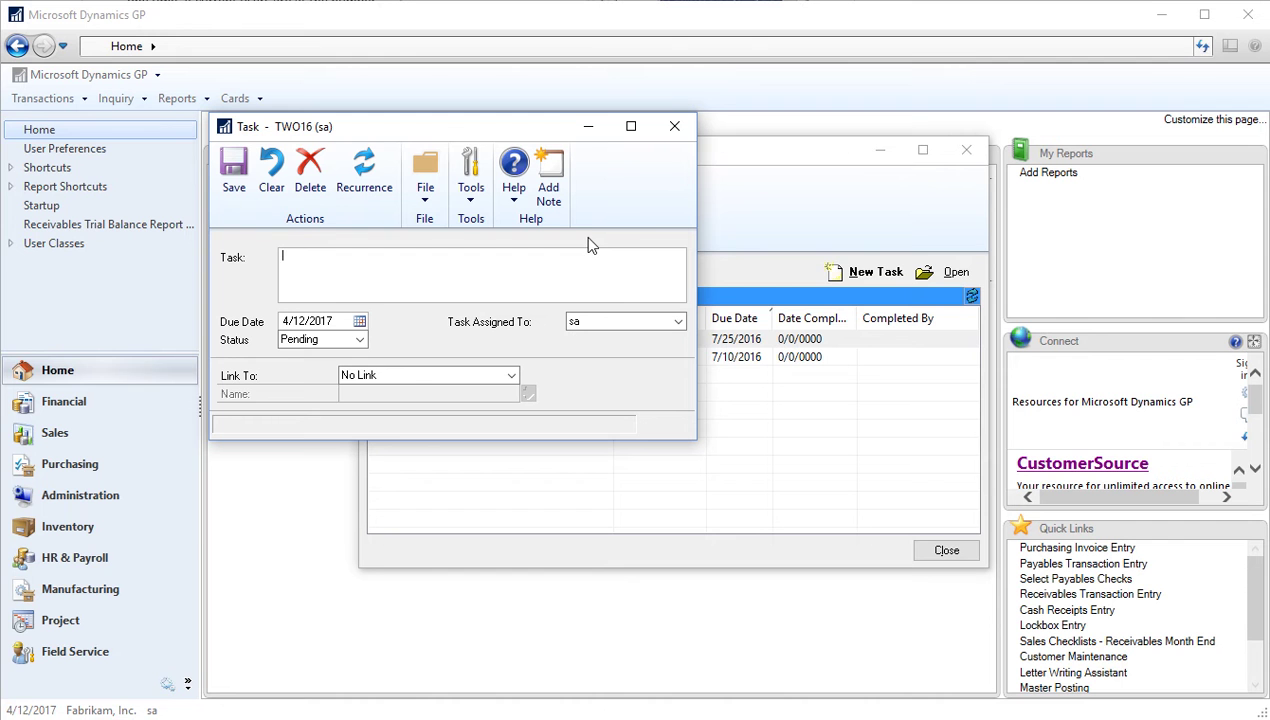
left_click(359, 341)
left_click(330, 369)
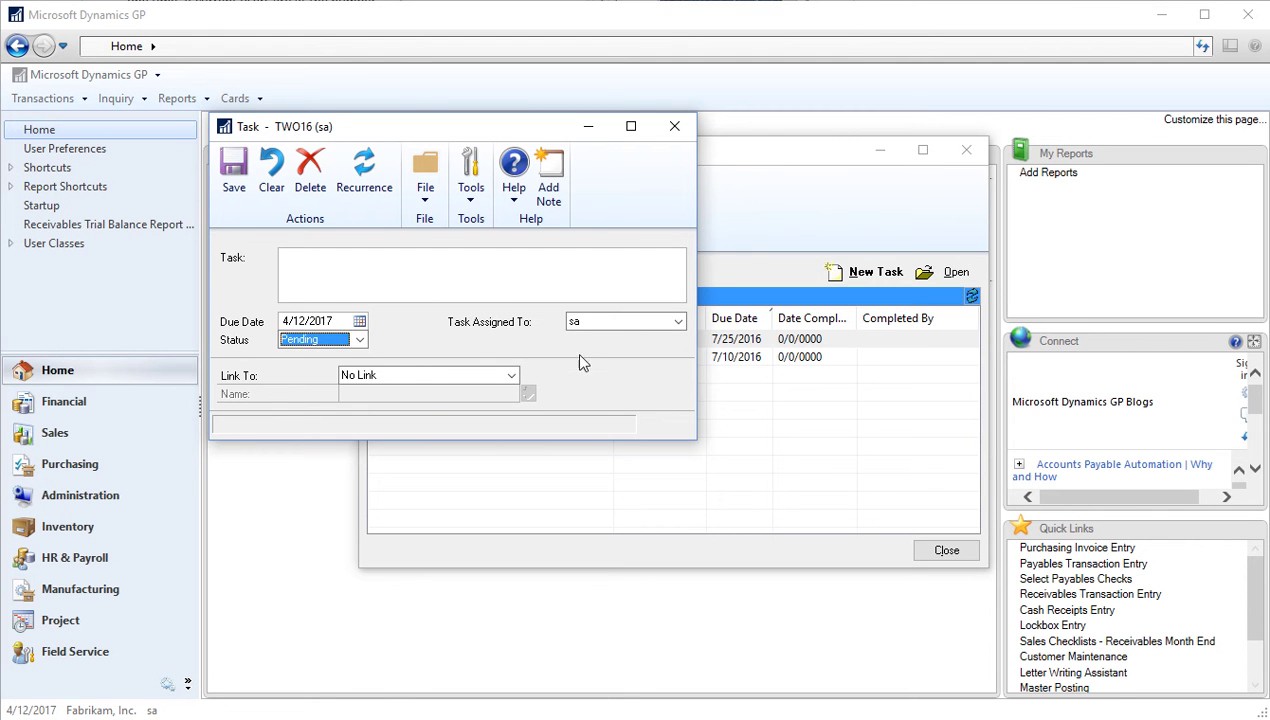
left_click(679, 321)
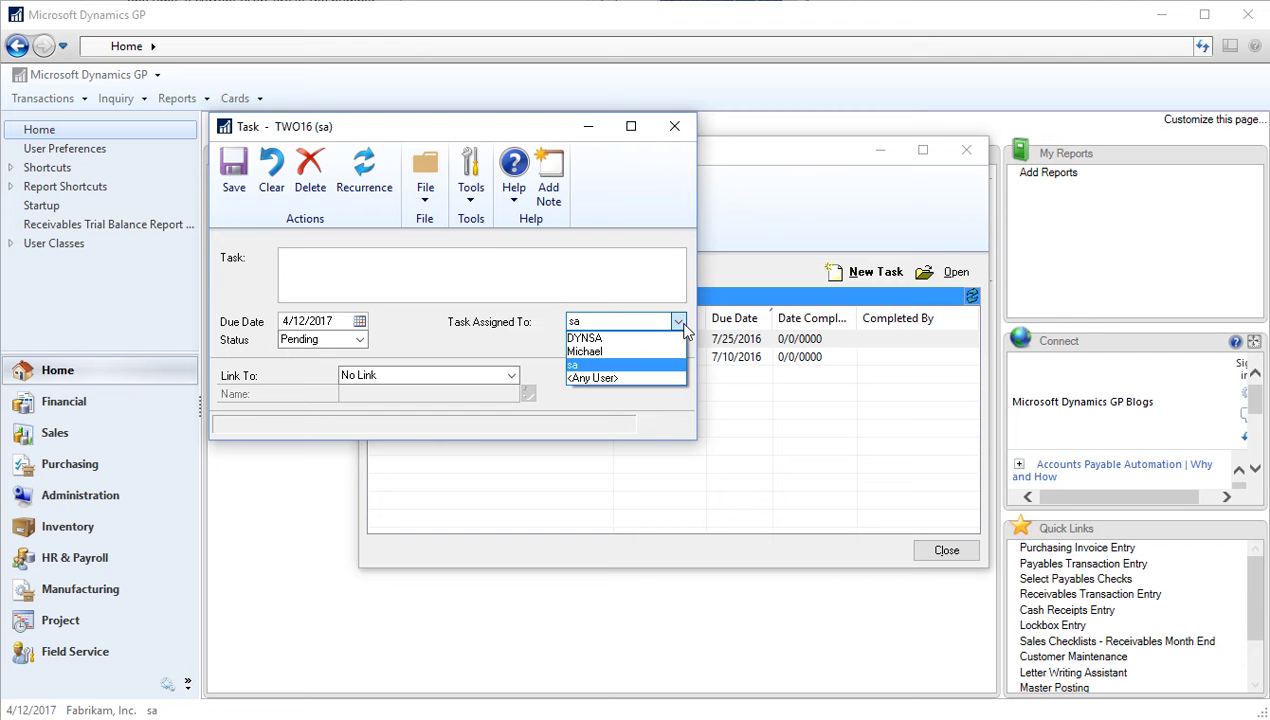
left_click(680, 322)
Link the new task to the Microsoft Dynamics GP window Bank Transactions from the Financial transactions
left_click(511, 375)
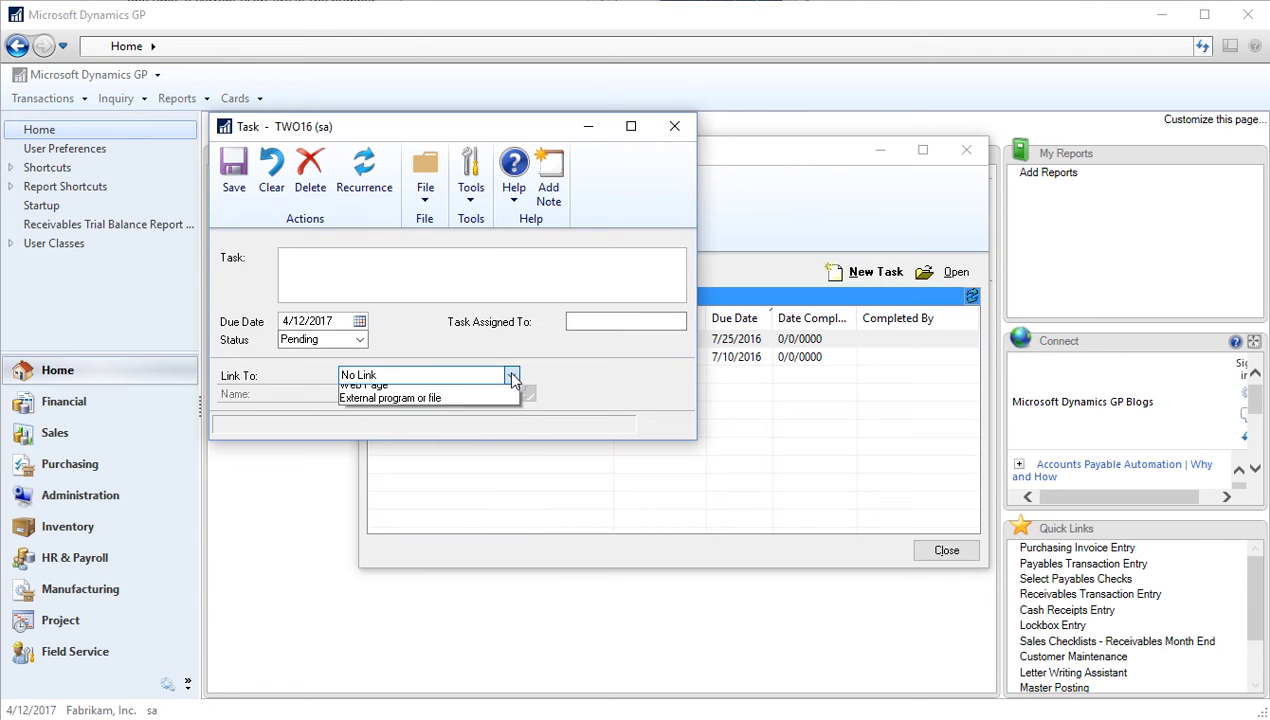
left_click(472, 406)
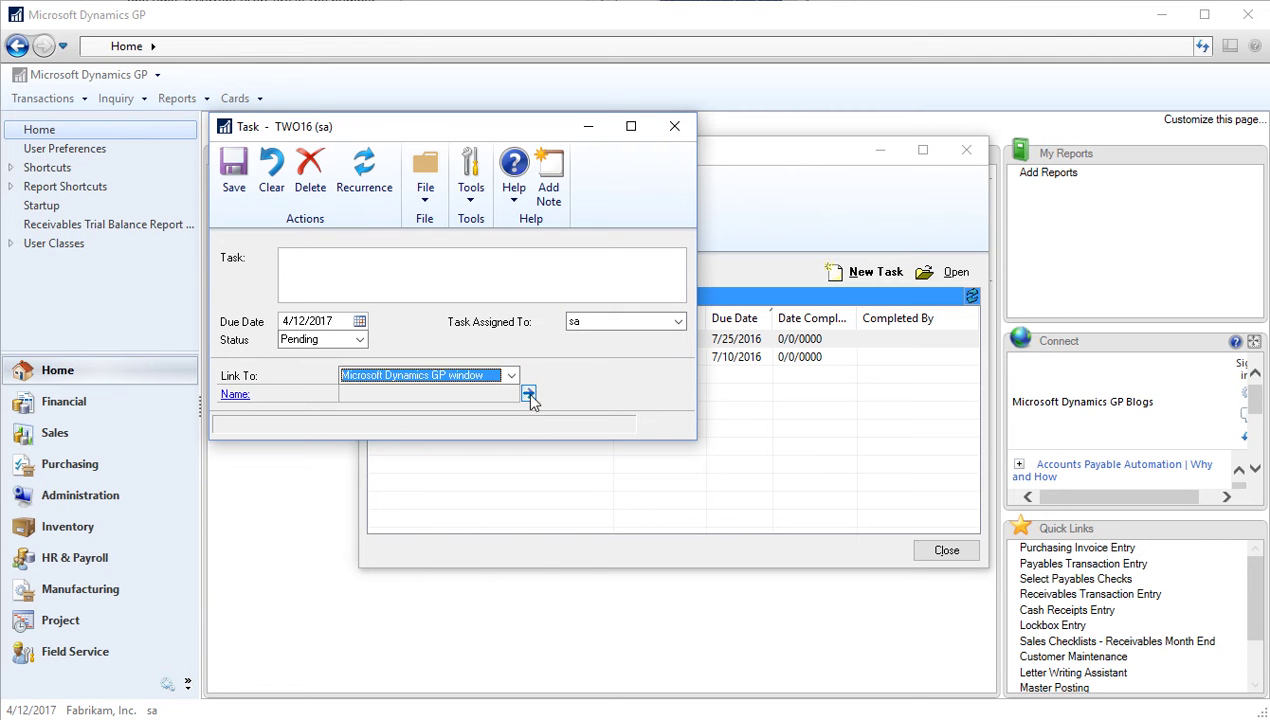
left_click(528, 394)
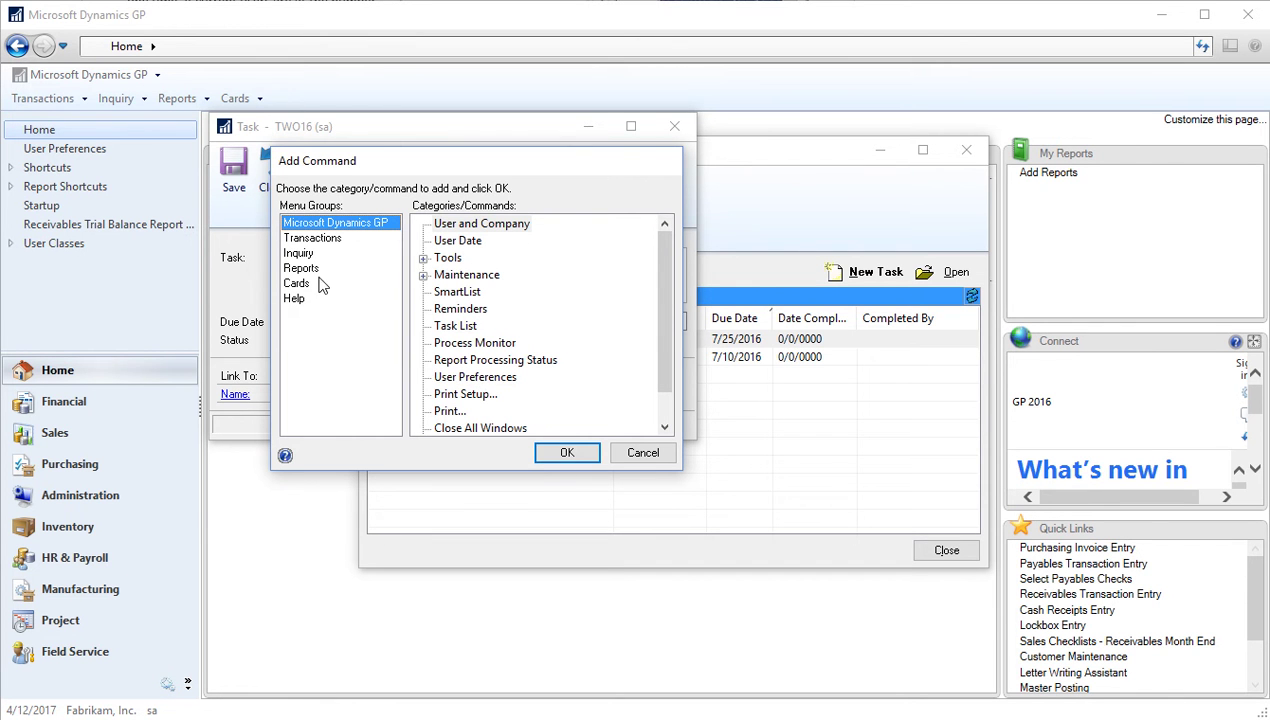
left_click(453, 293)
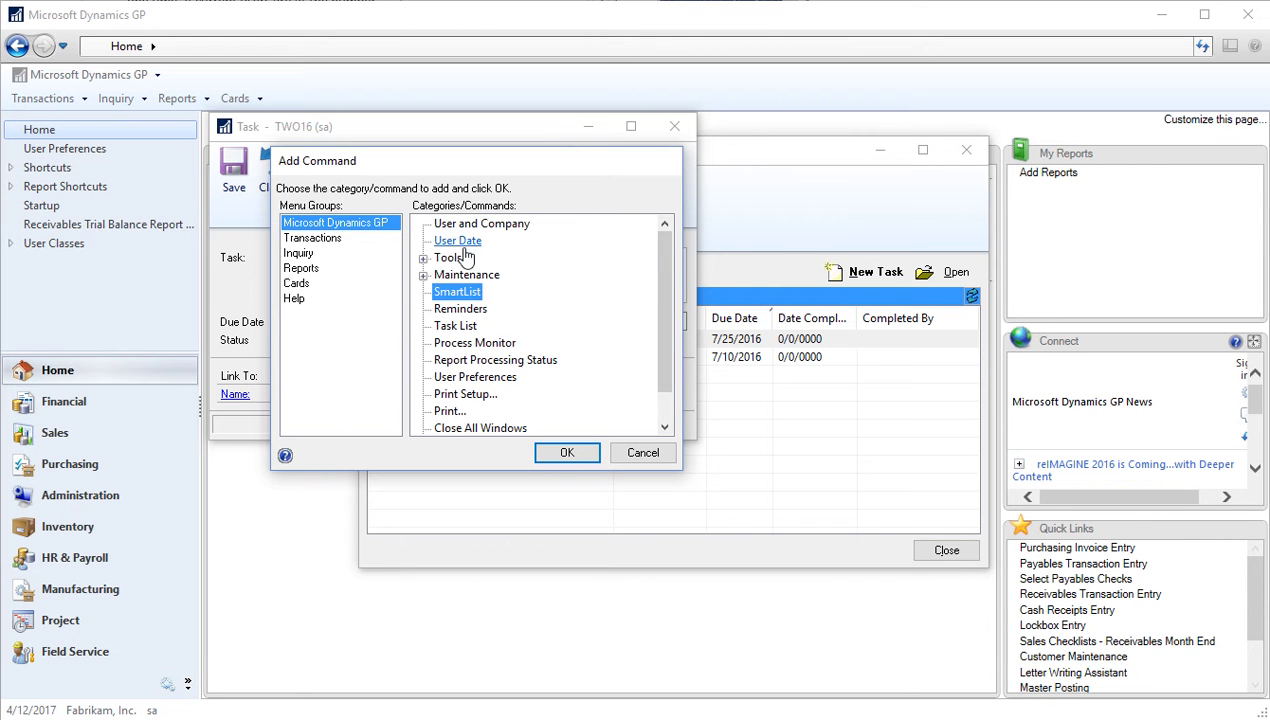
left_click(325, 239)
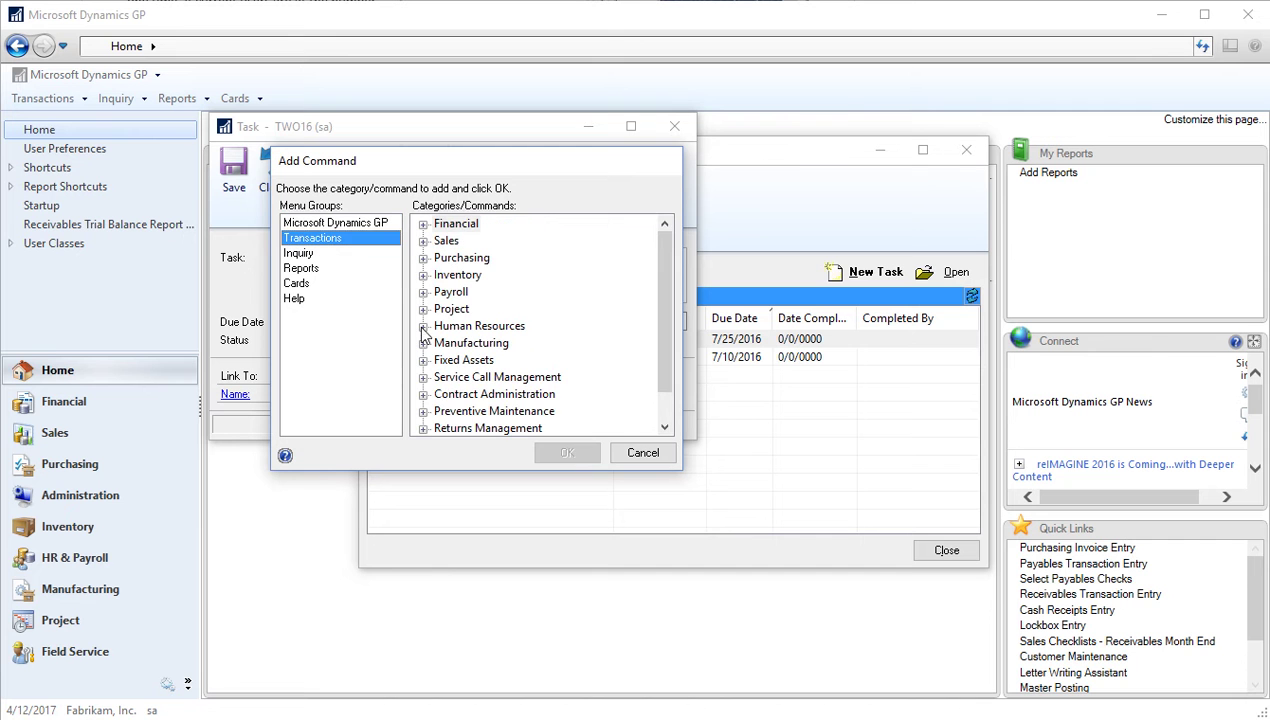
left_click(423, 225)
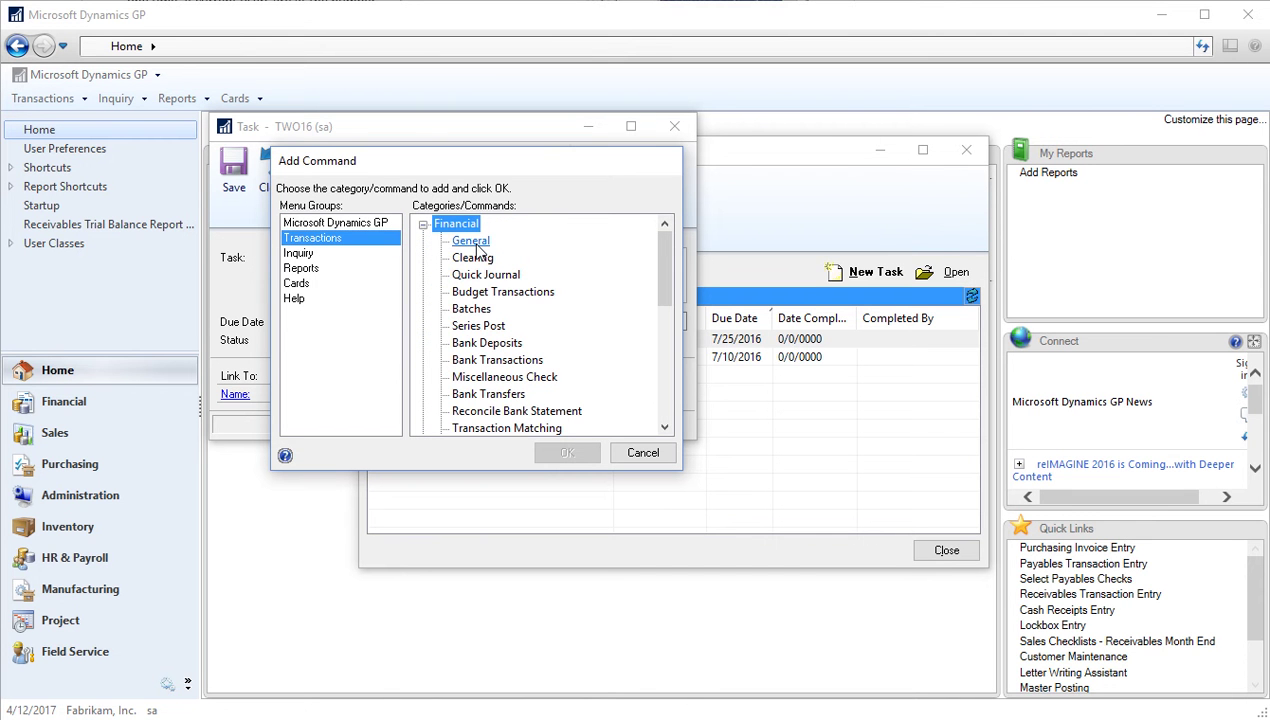
left_click(472, 362)
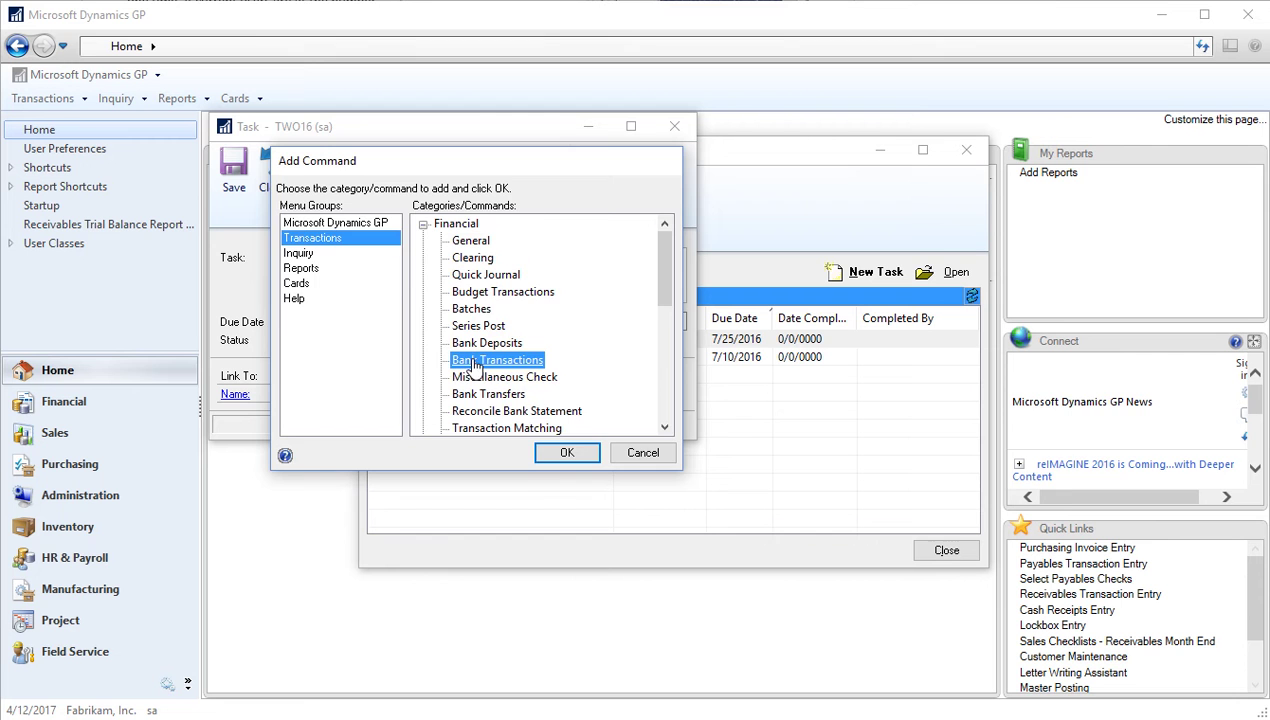
left_click(562, 453)
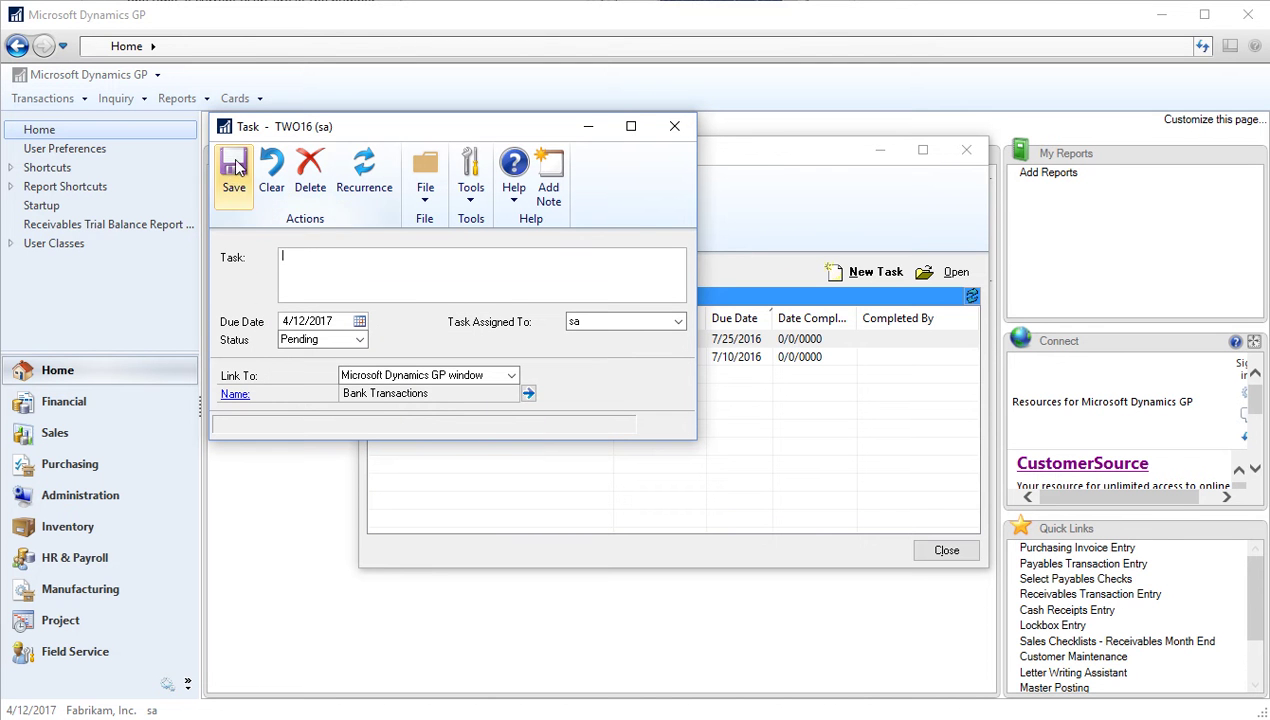
Describe the task as Example Task, save it, and close the Task and Task List windows
left_click(333, 279)
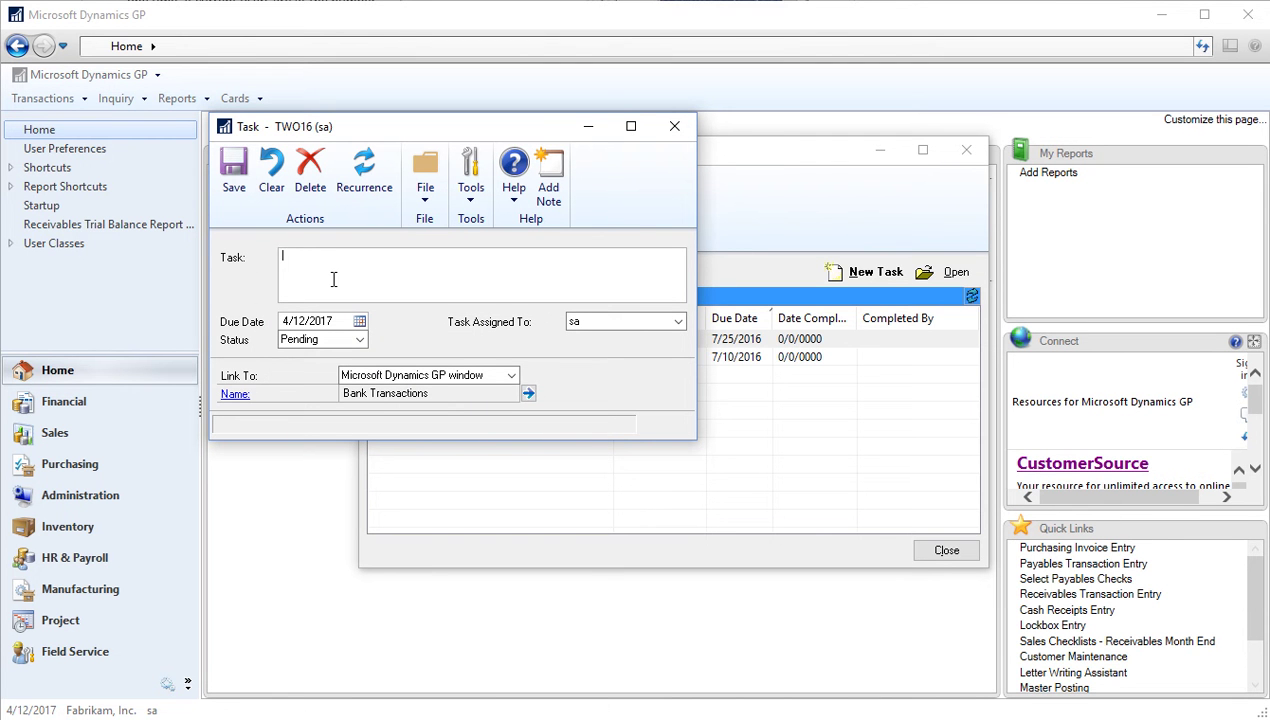
type("Example Task")
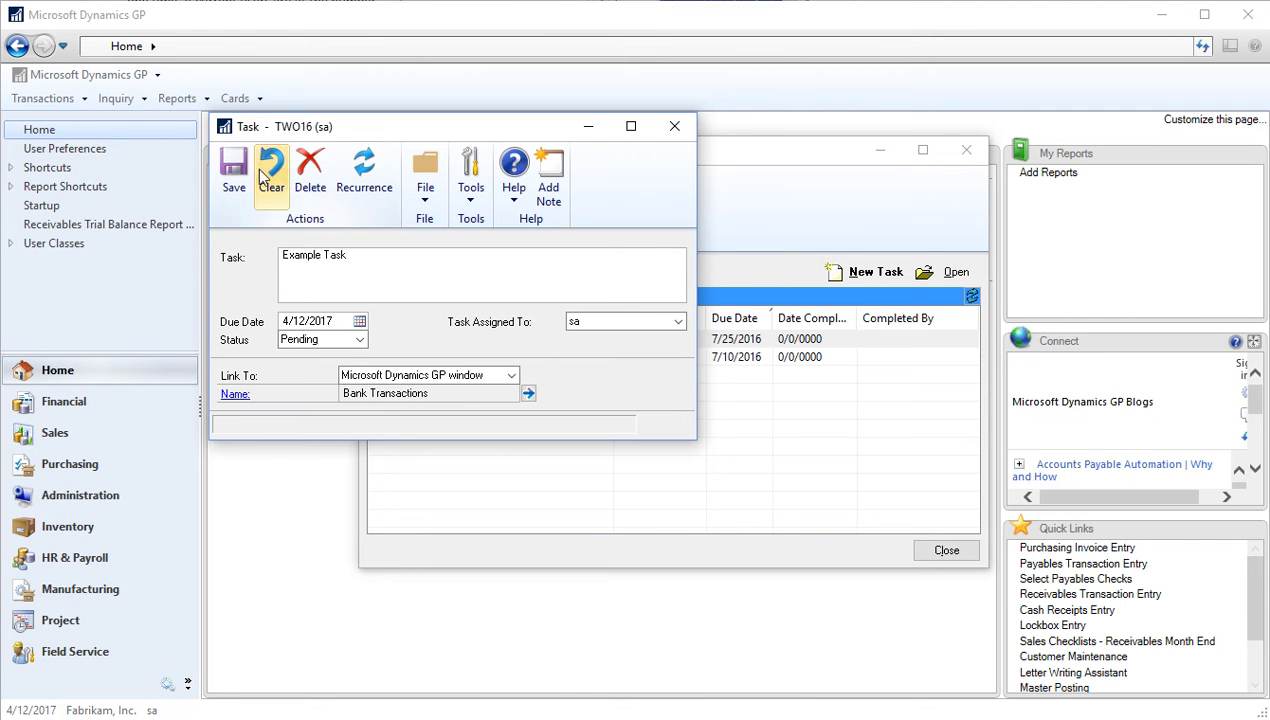
left_click(233, 170)
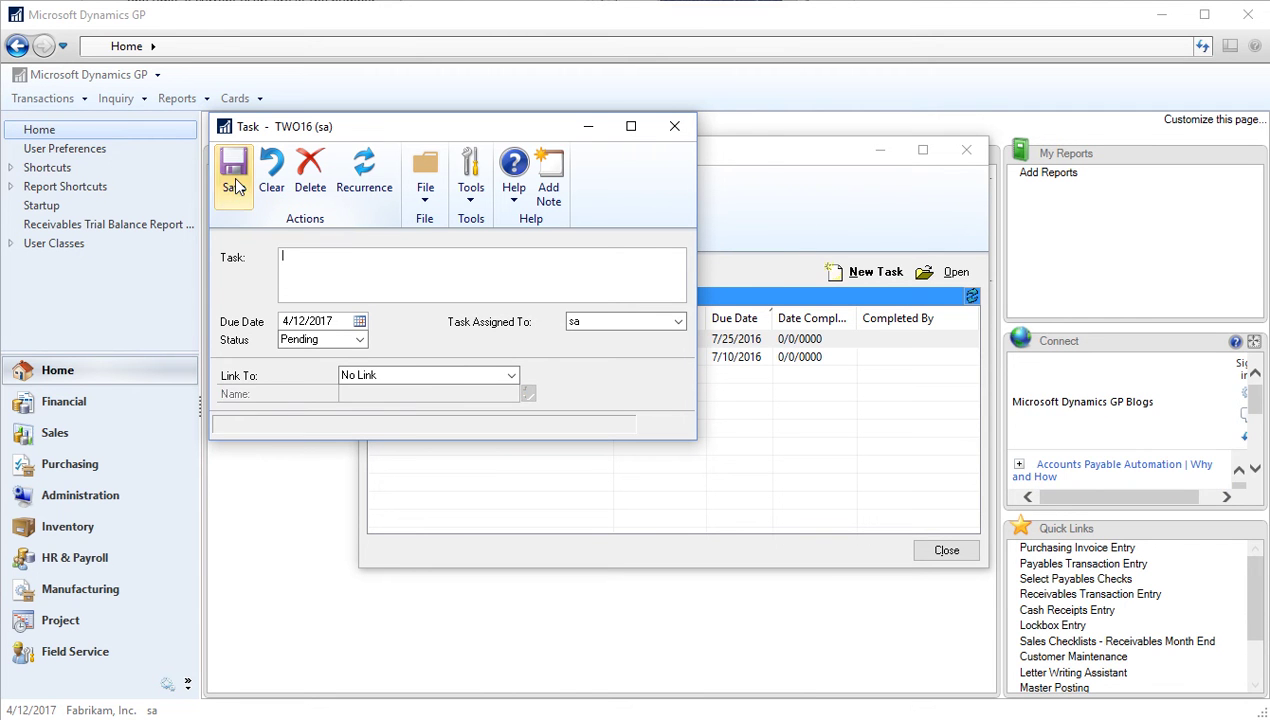
left_click(674, 127)
left_click(967, 152)
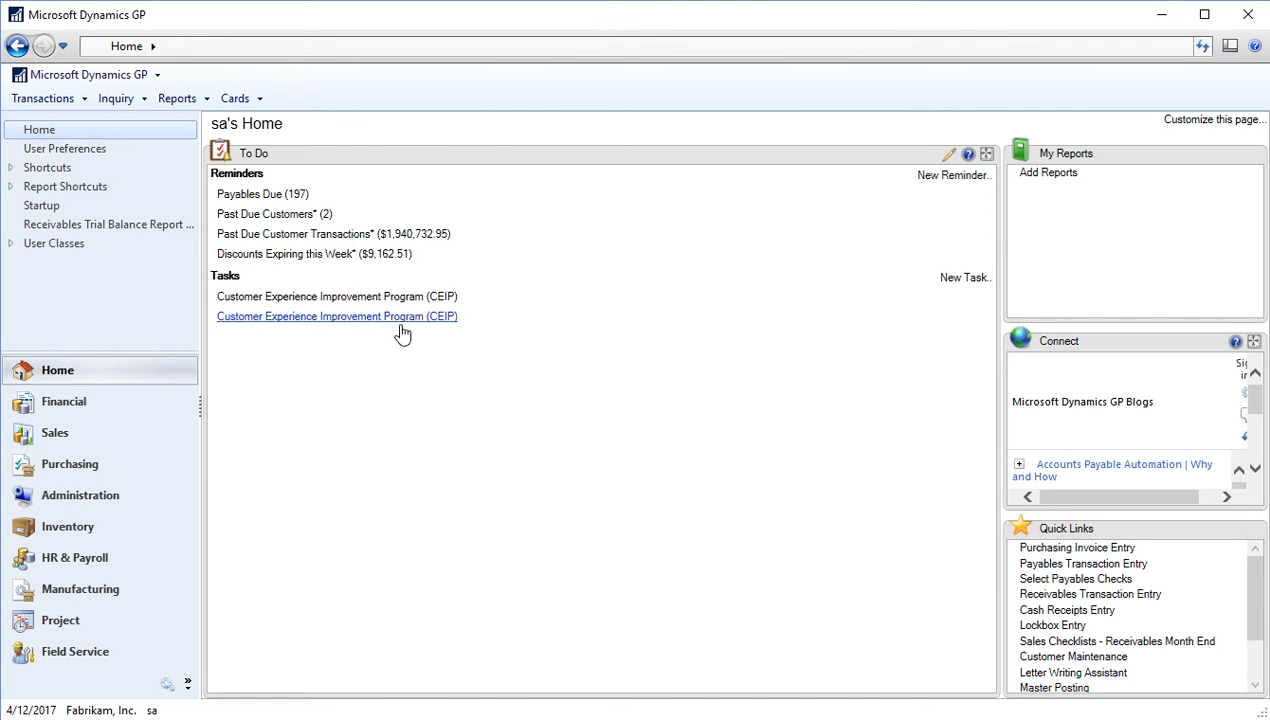
Reload the home page, open Example Task and check its linked Bank Transaction Entry window, closing both windows
left_click(93, 404)
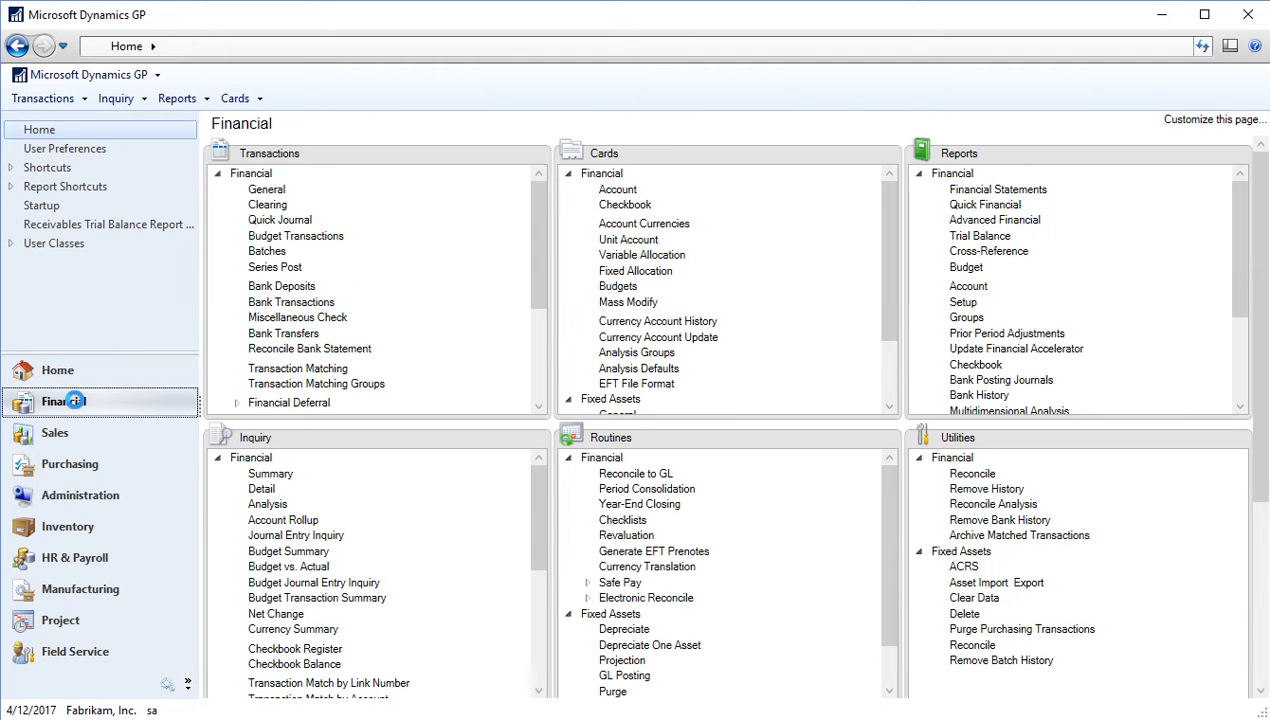
left_click(74, 379)
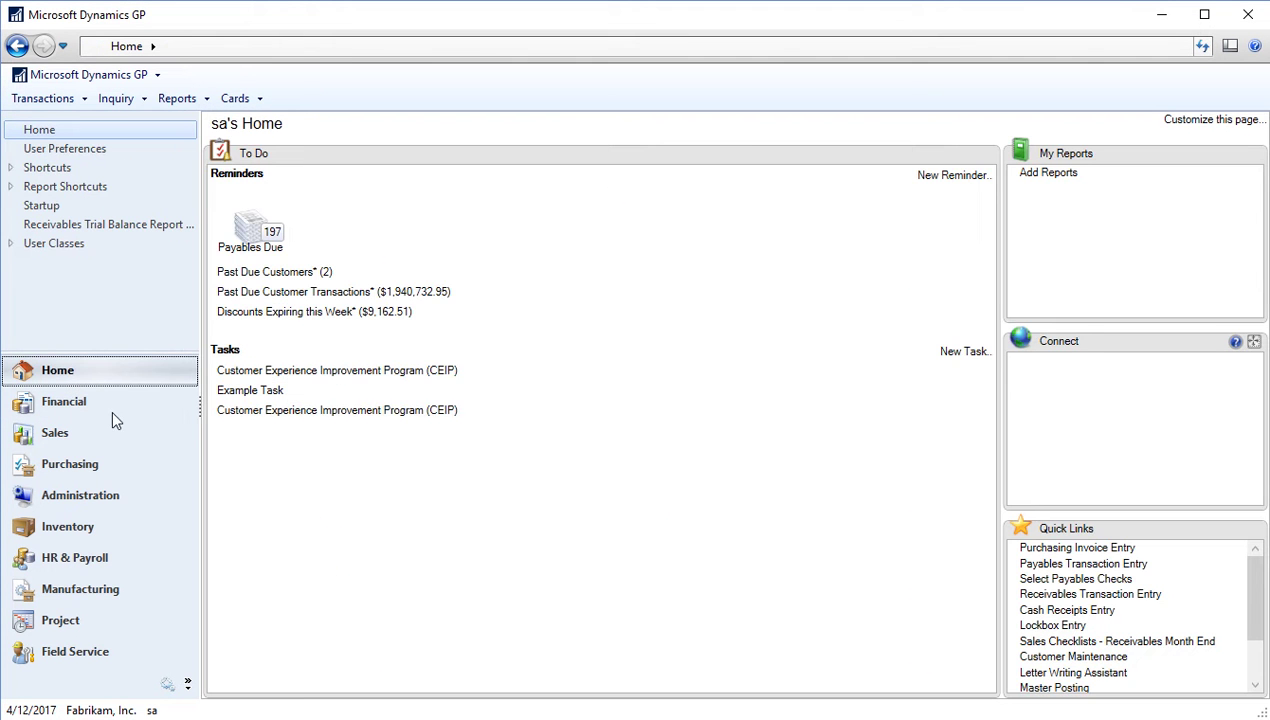
left_click(252, 392)
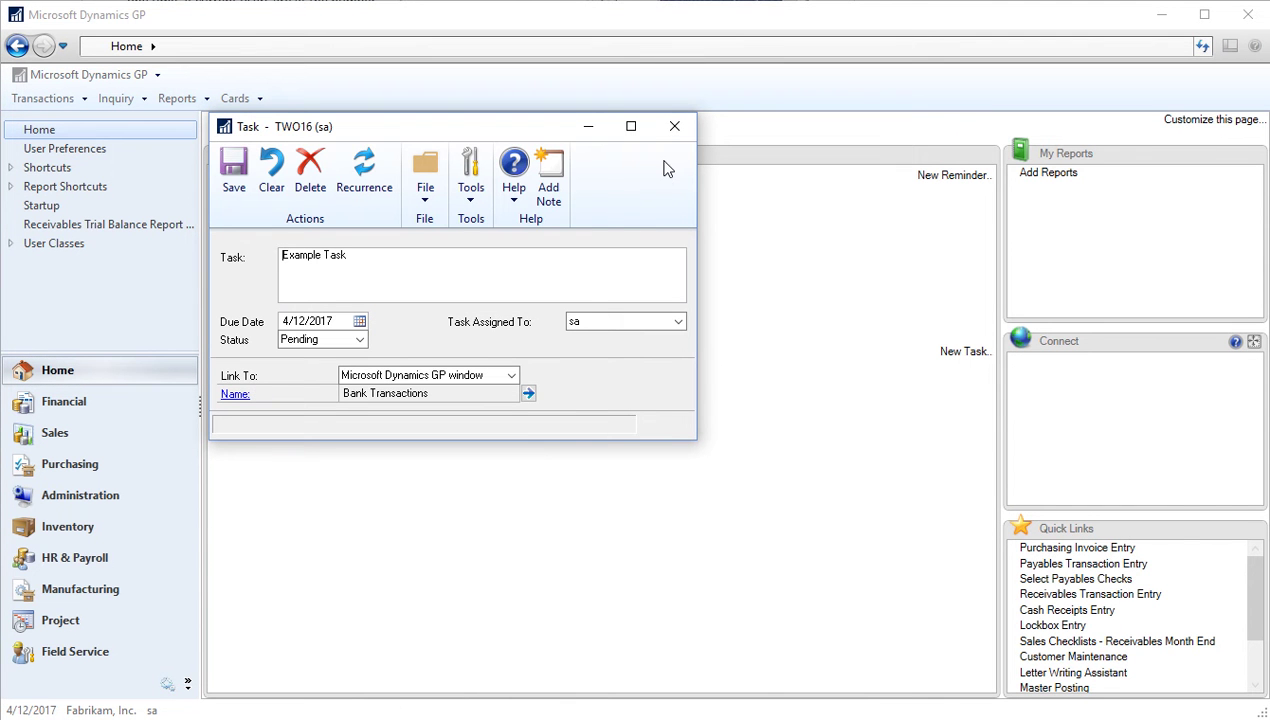
left_click(236, 394)
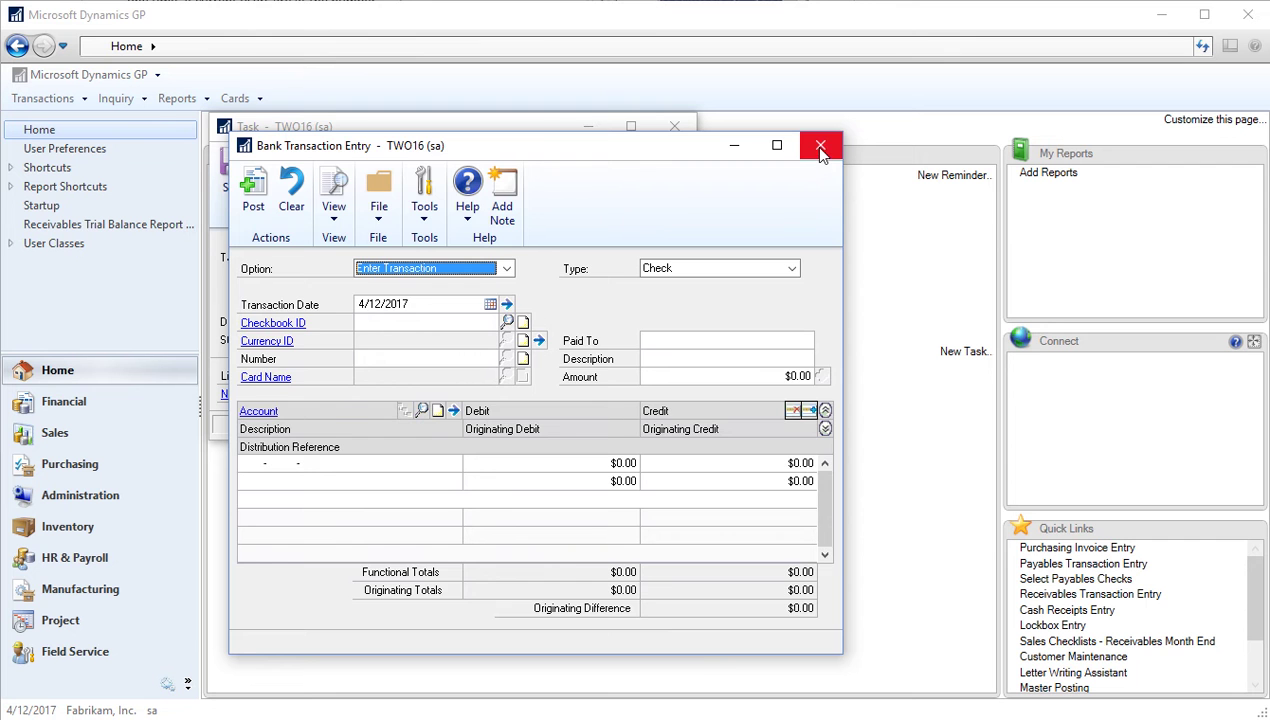
left_click(820, 148)
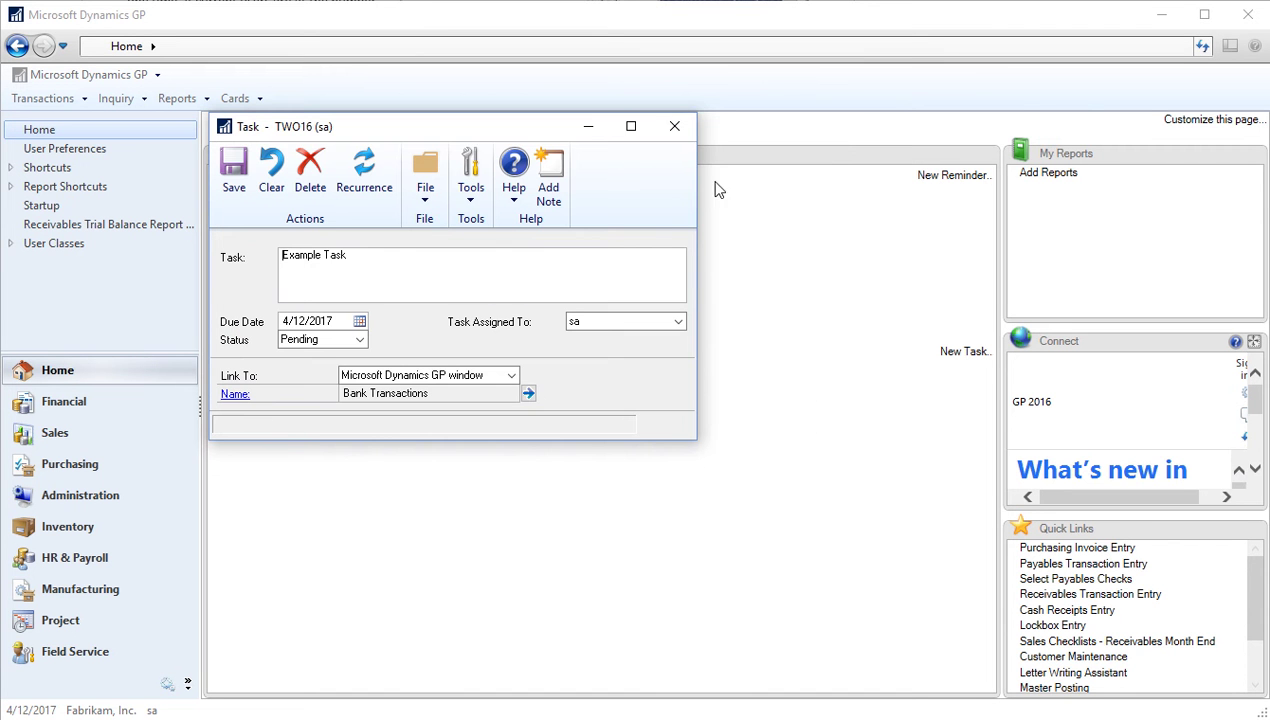
left_click(676, 127)
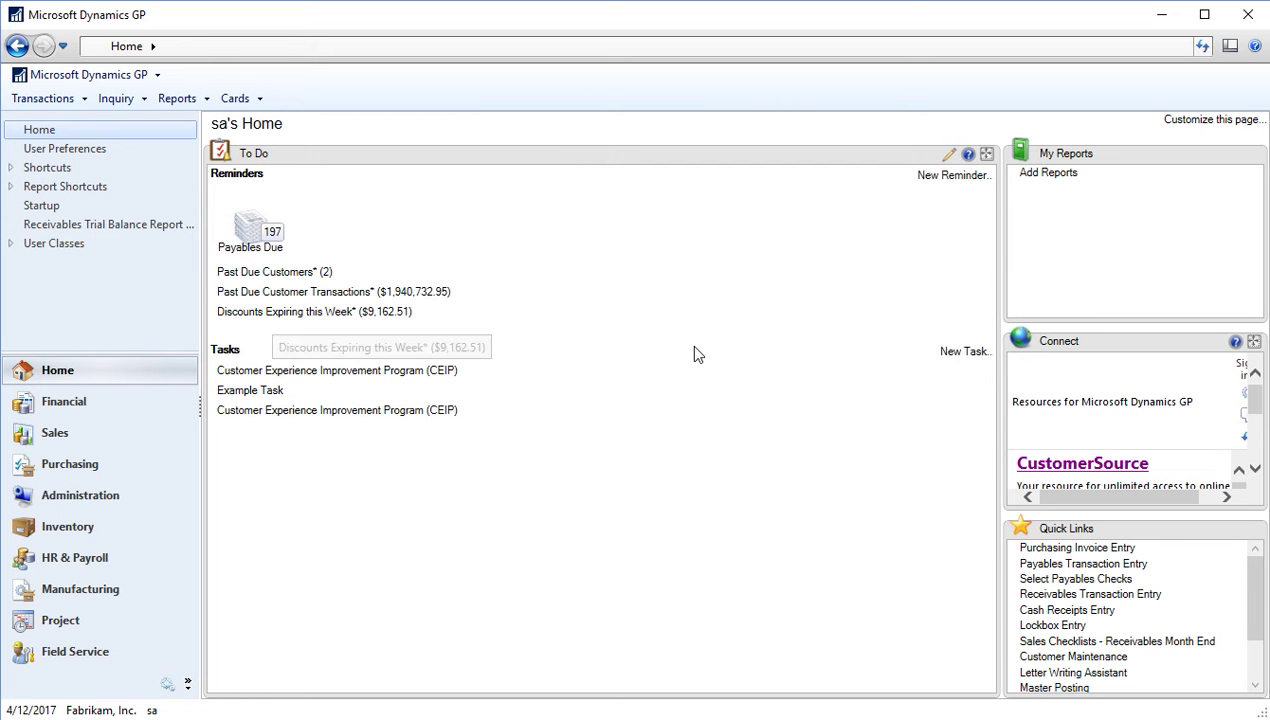
Consult the help topic on customizing the To Do area, and restore the To Do area to its normal size
left_click(968, 154)
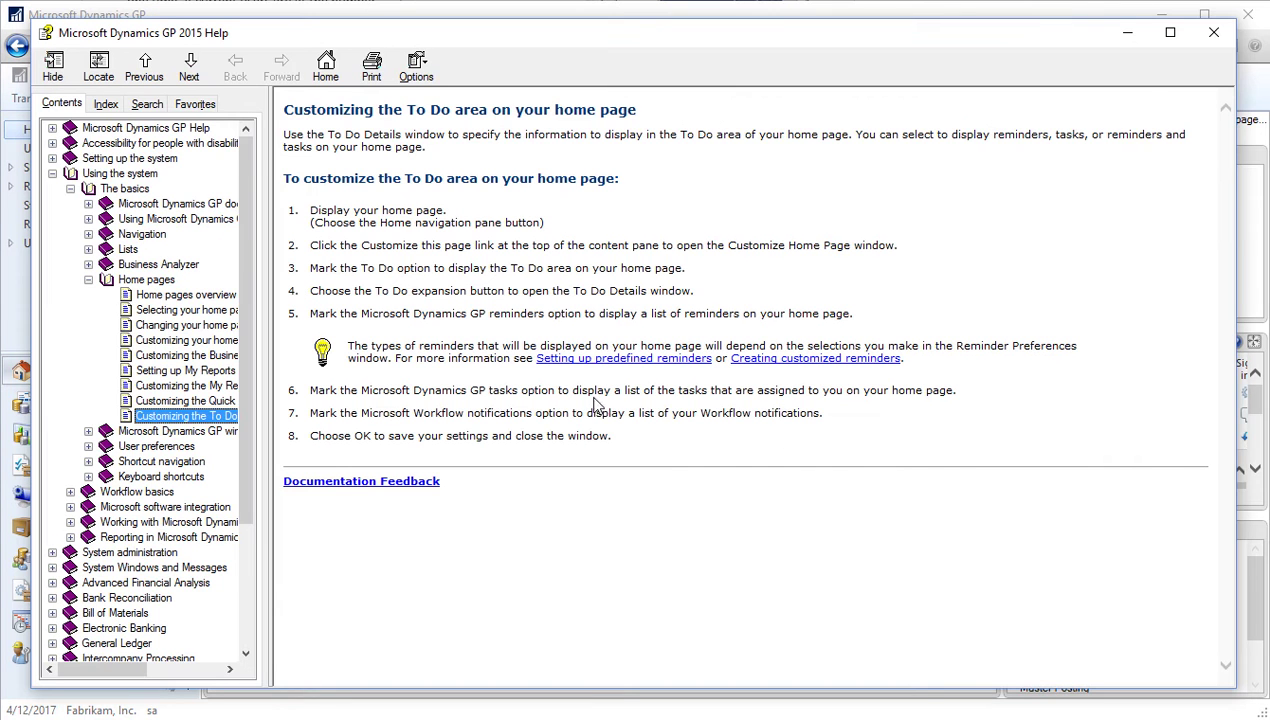
left_click(1214, 40)
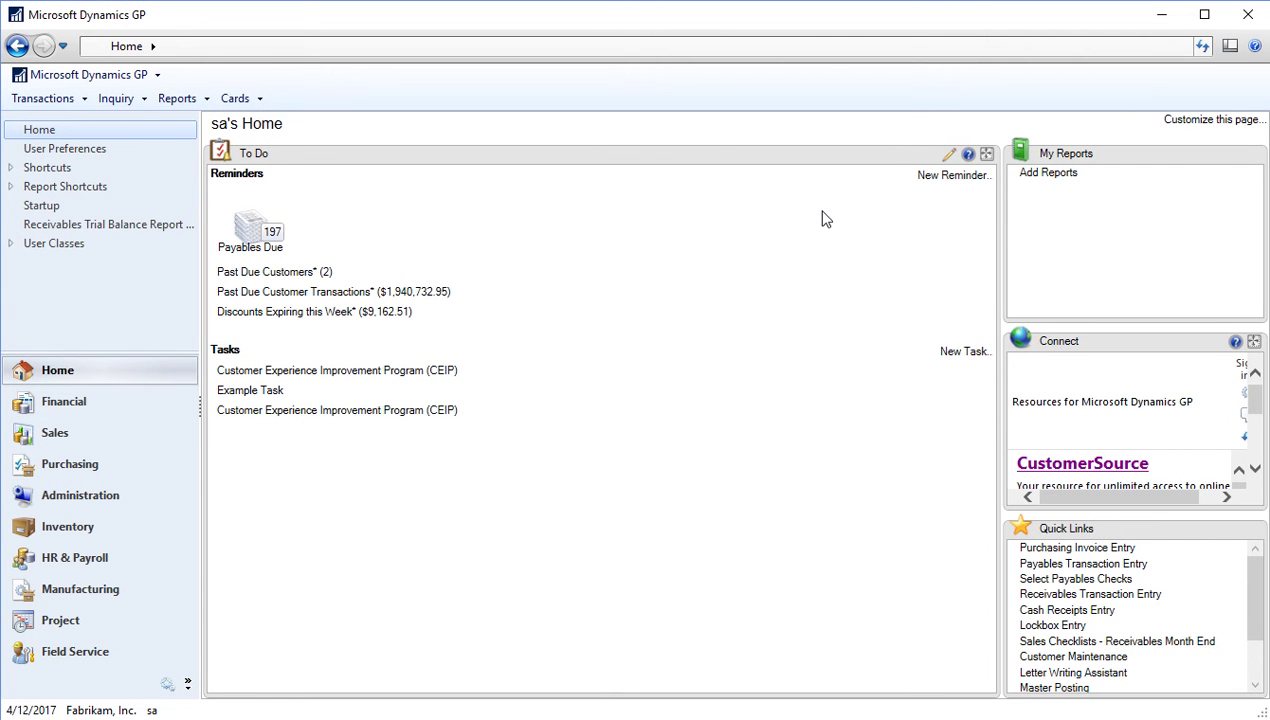
left_click(987, 156)
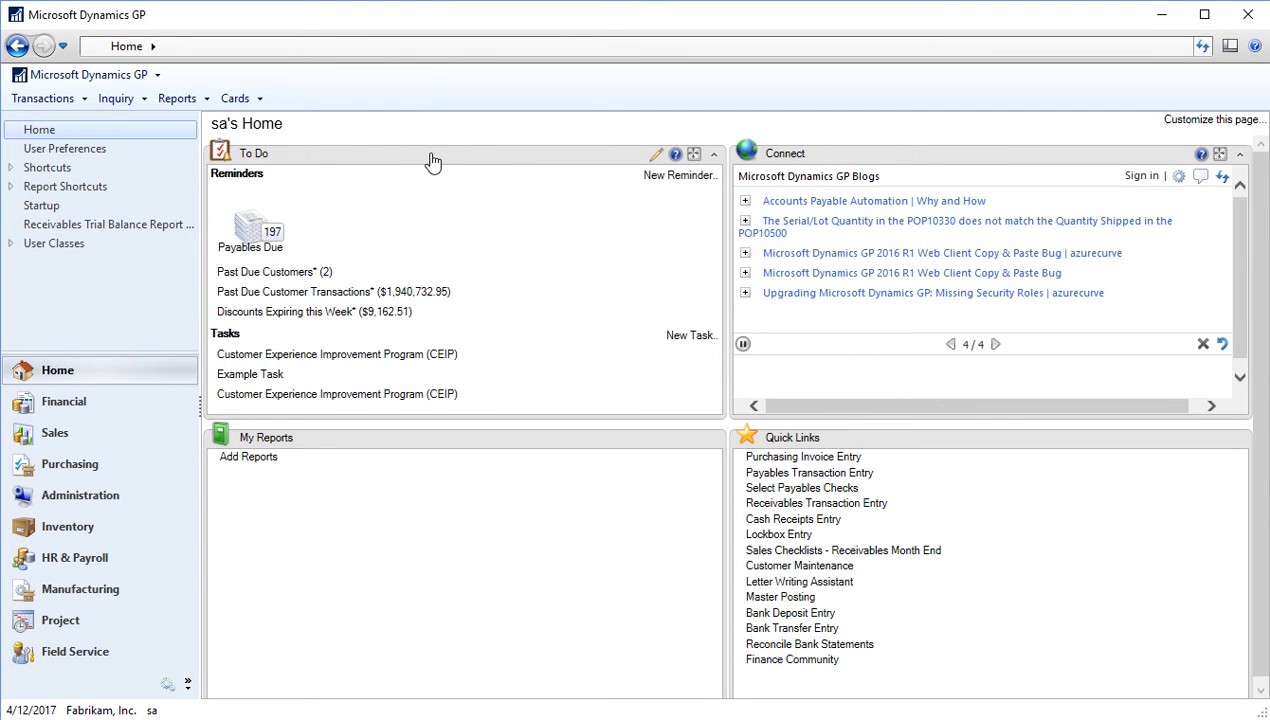
left_click_drag(431, 162, 386, 162)
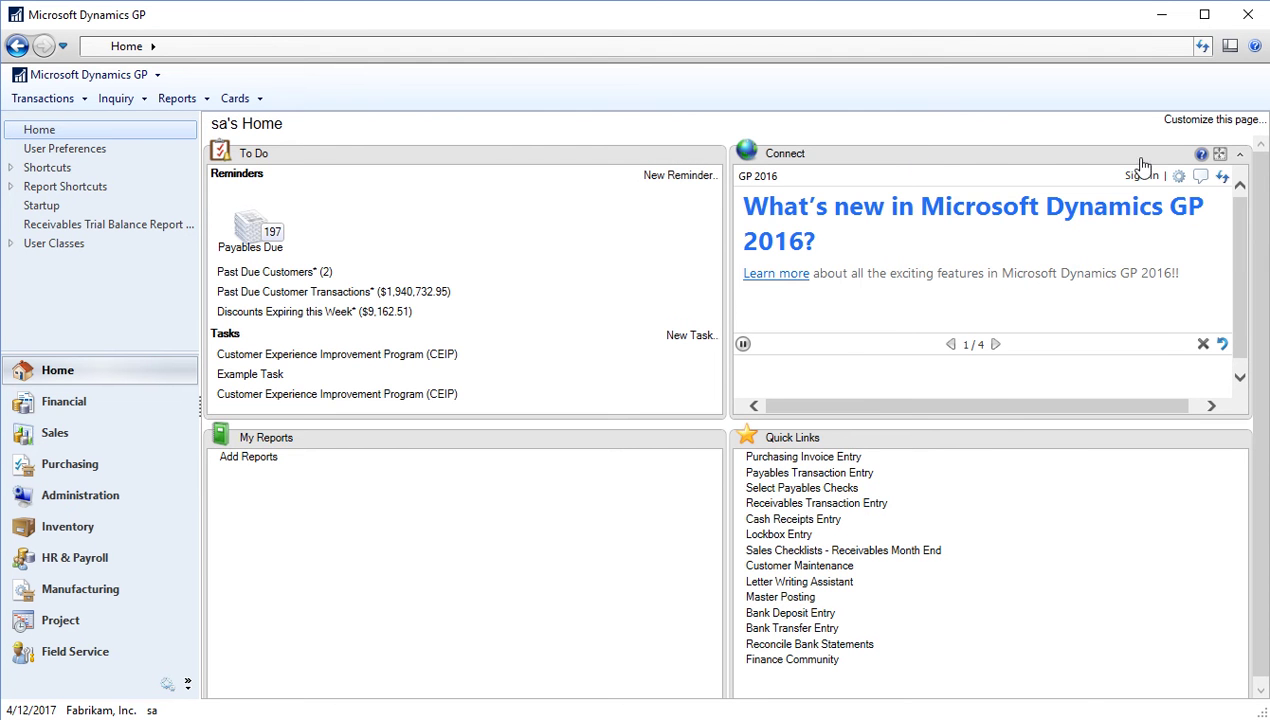
Enlarge the Connect area, advance to the Resources for Microsoft Dynamics GP page, and view the CustomerSource website before returning to the home page
left_click(1220, 154)
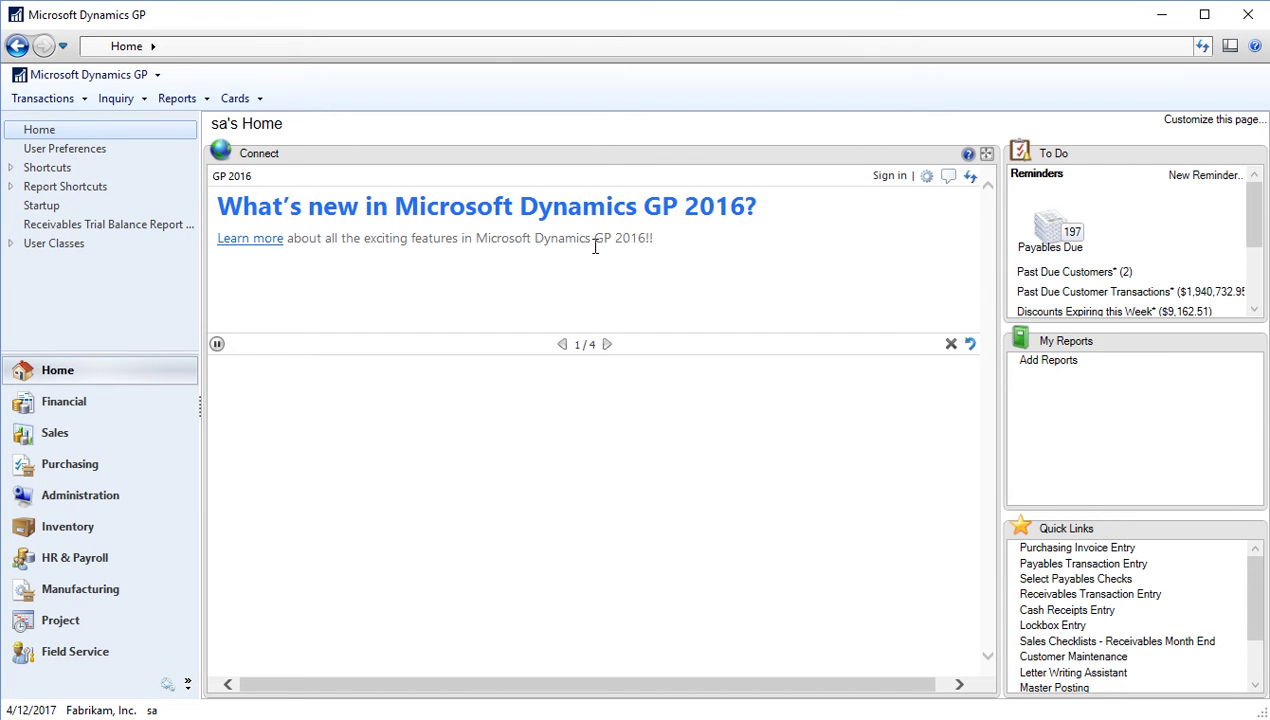
left_click(607, 345)
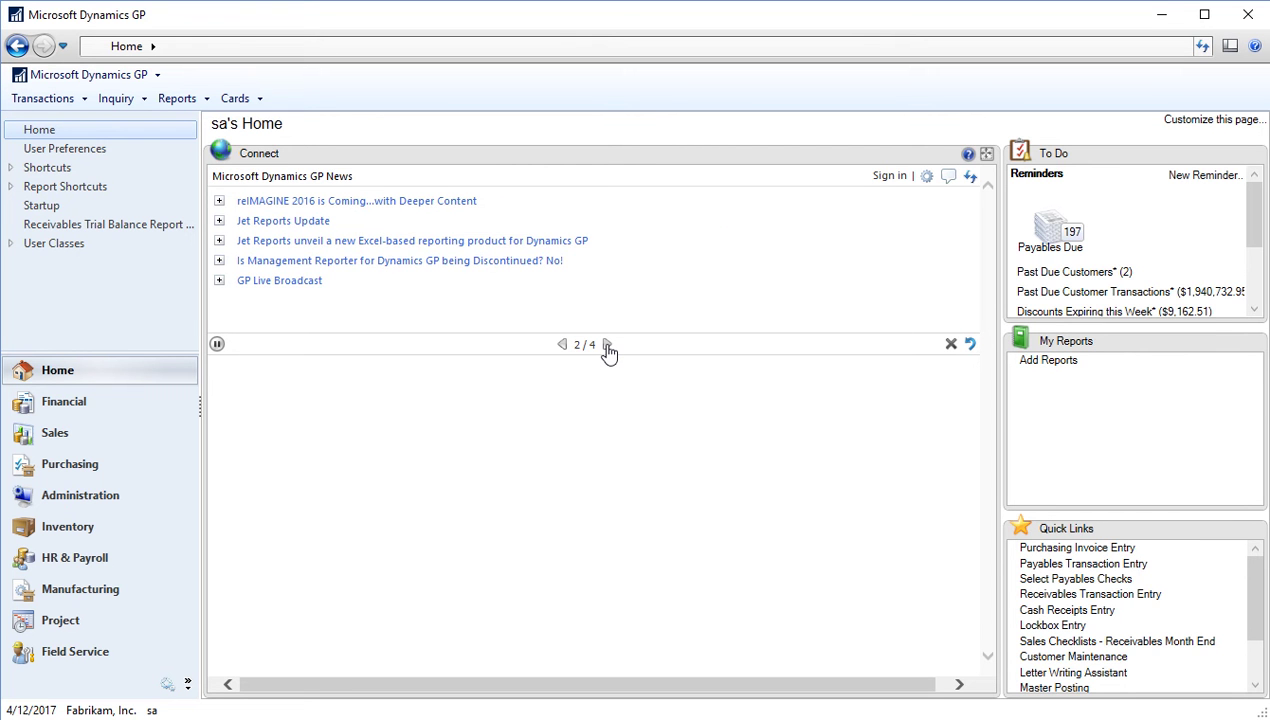
left_click(607, 345)
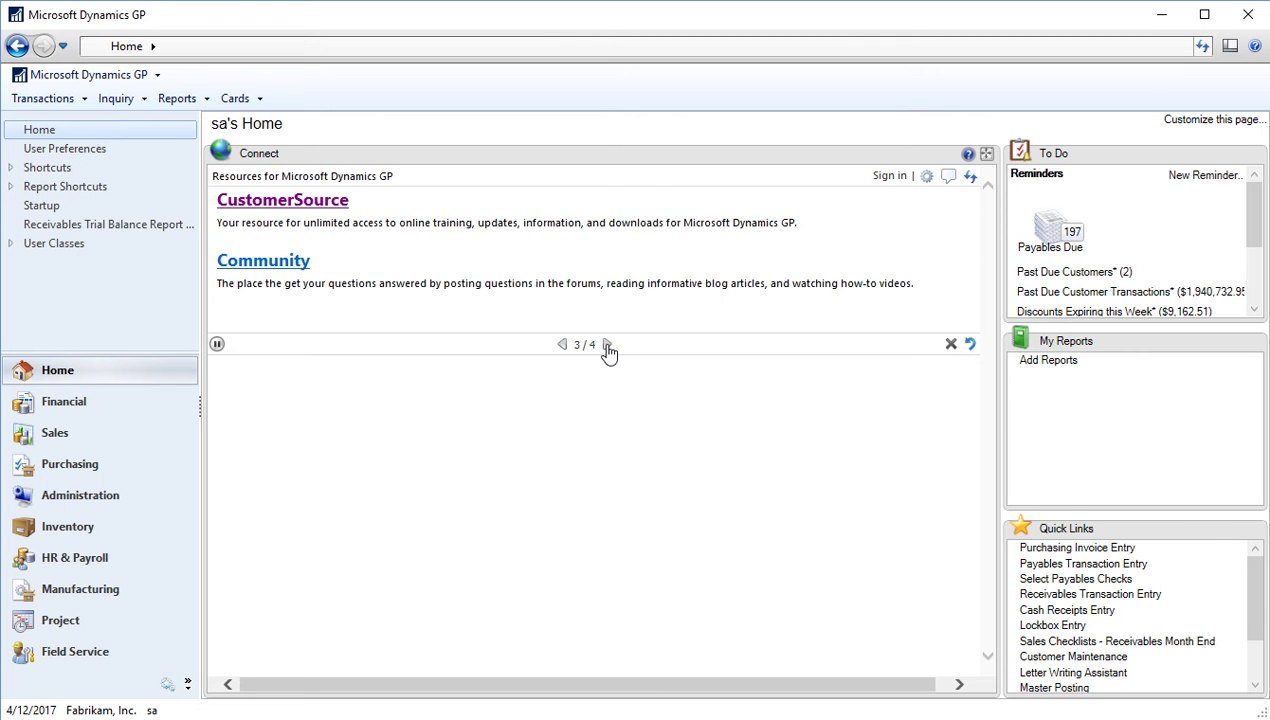
left_click(316, 202)
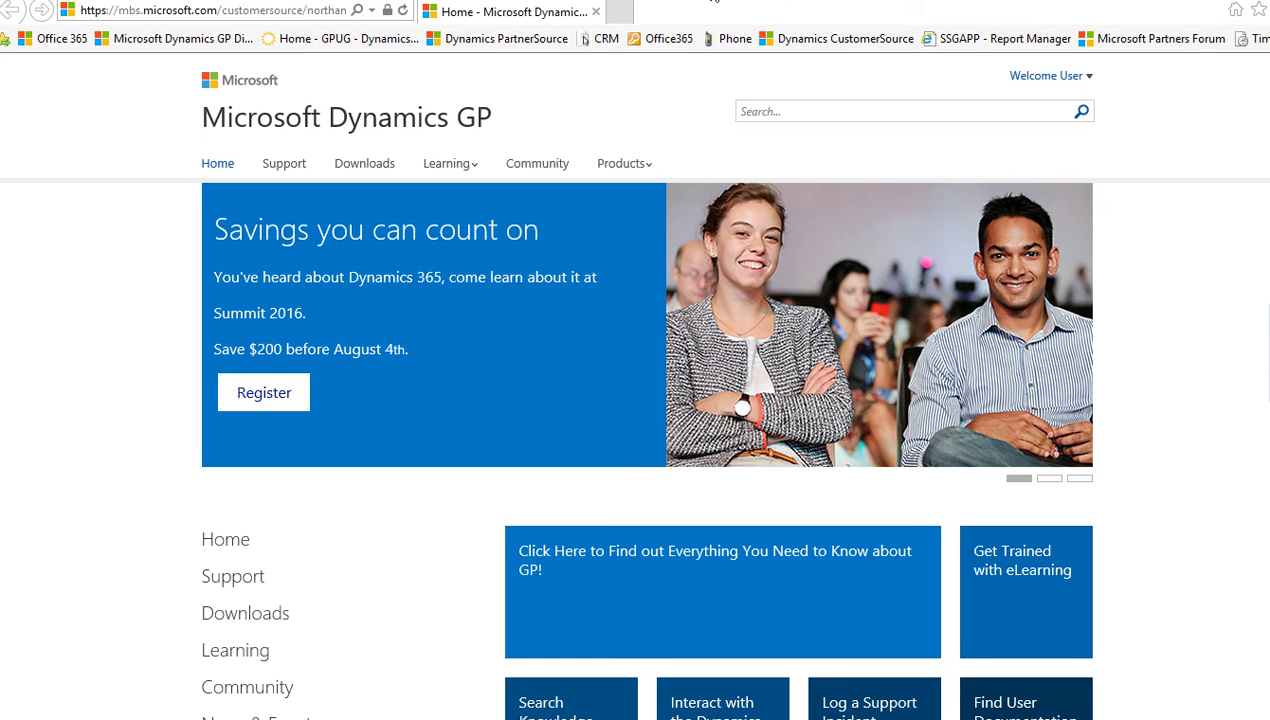
left_click_drag(714, 0, 717, 34)
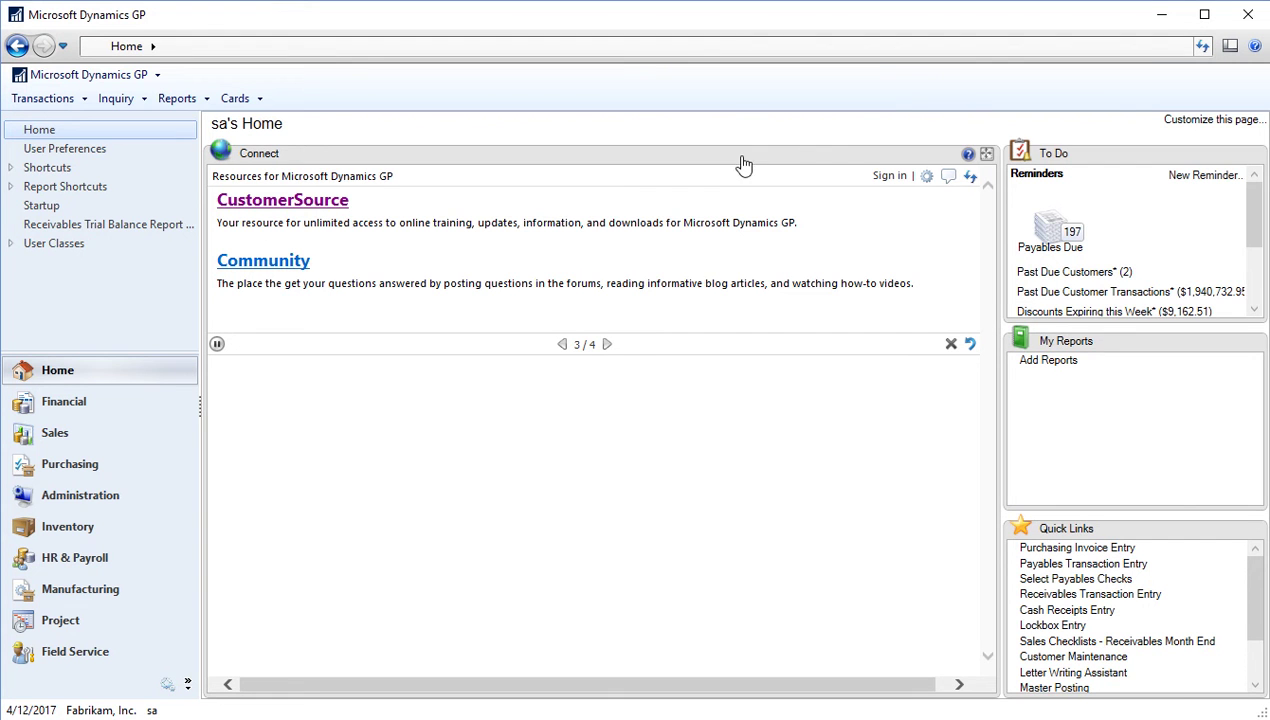
Advance the Connect area through the Microsoft Dynamics GP Blogs page to the GP 2016 page, and restore the area to its normal size
left_click(607, 346)
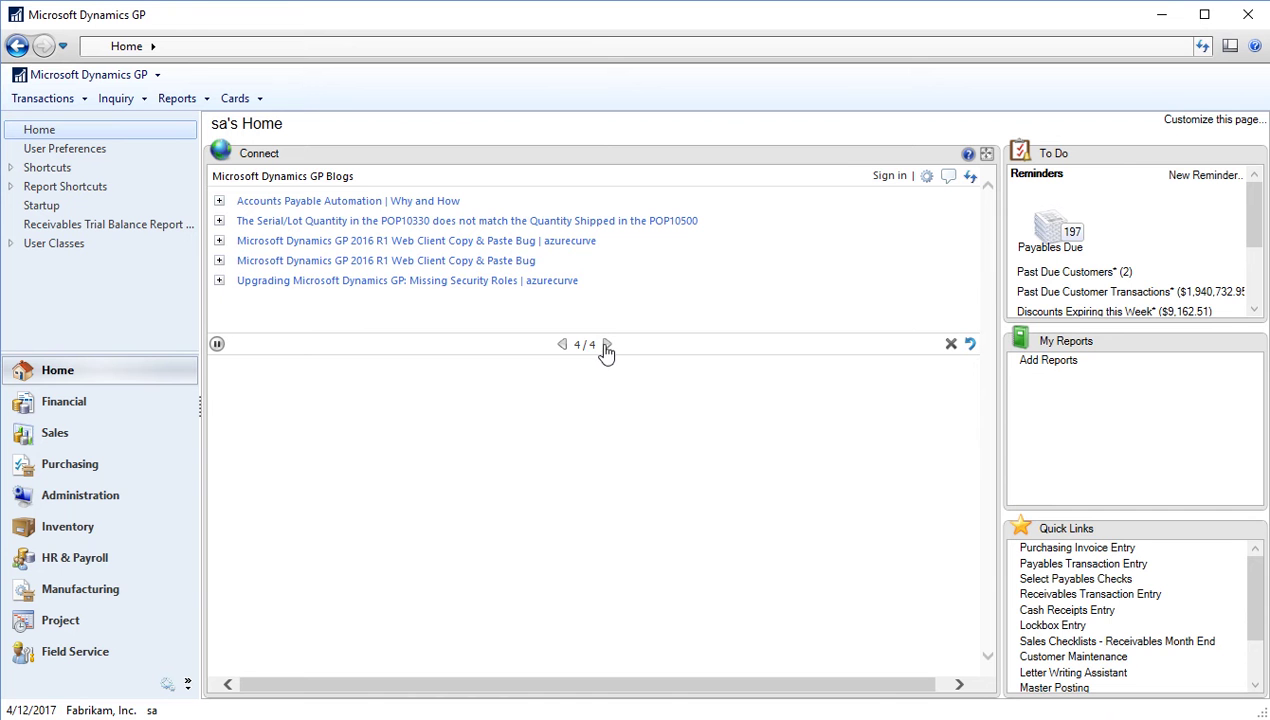
left_click(608, 346)
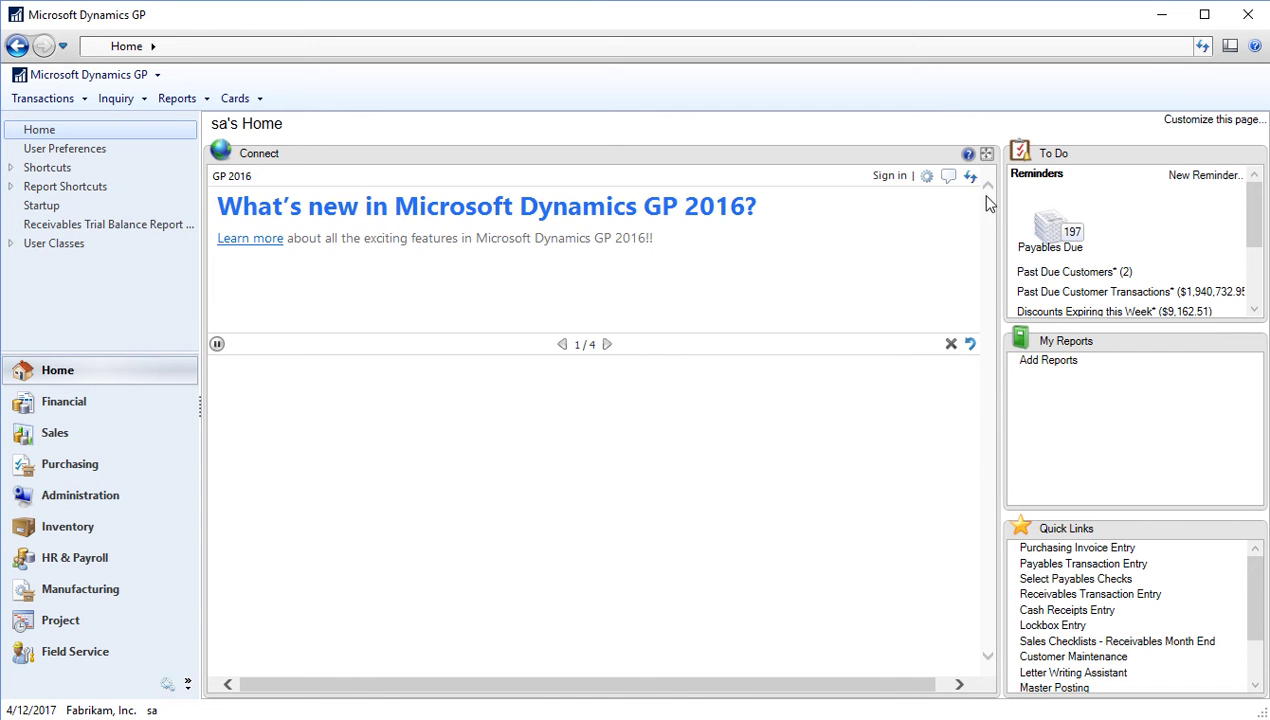
left_click(987, 156)
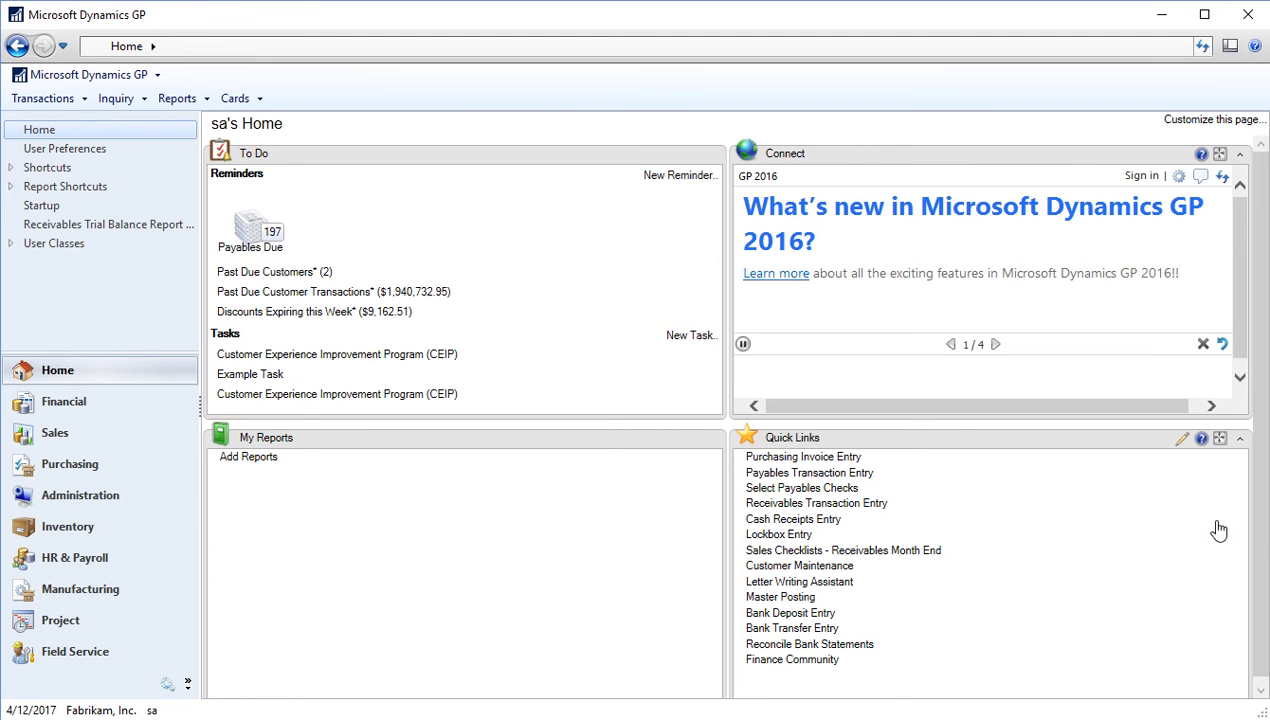
Choose to manually add reports to My Reports, dismiss the error message, view the Report List, and close it
scroll(1263, 540, "down", 1)
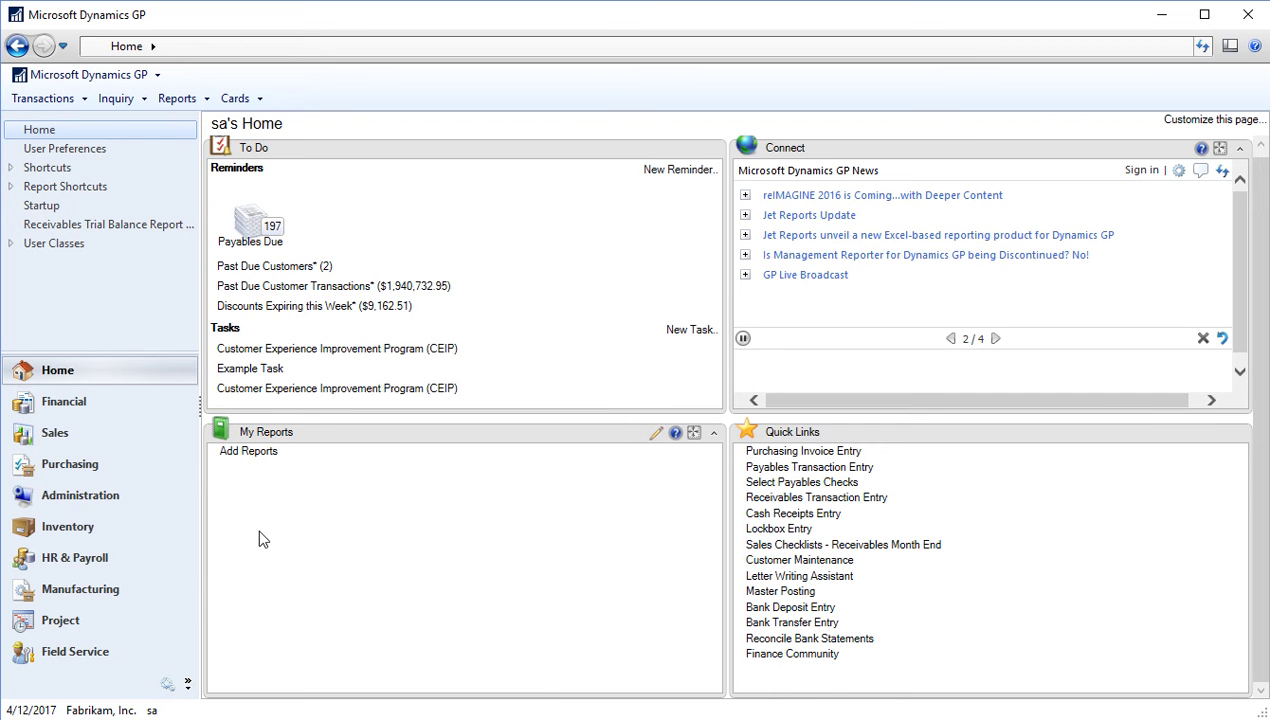
left_click(254, 455)
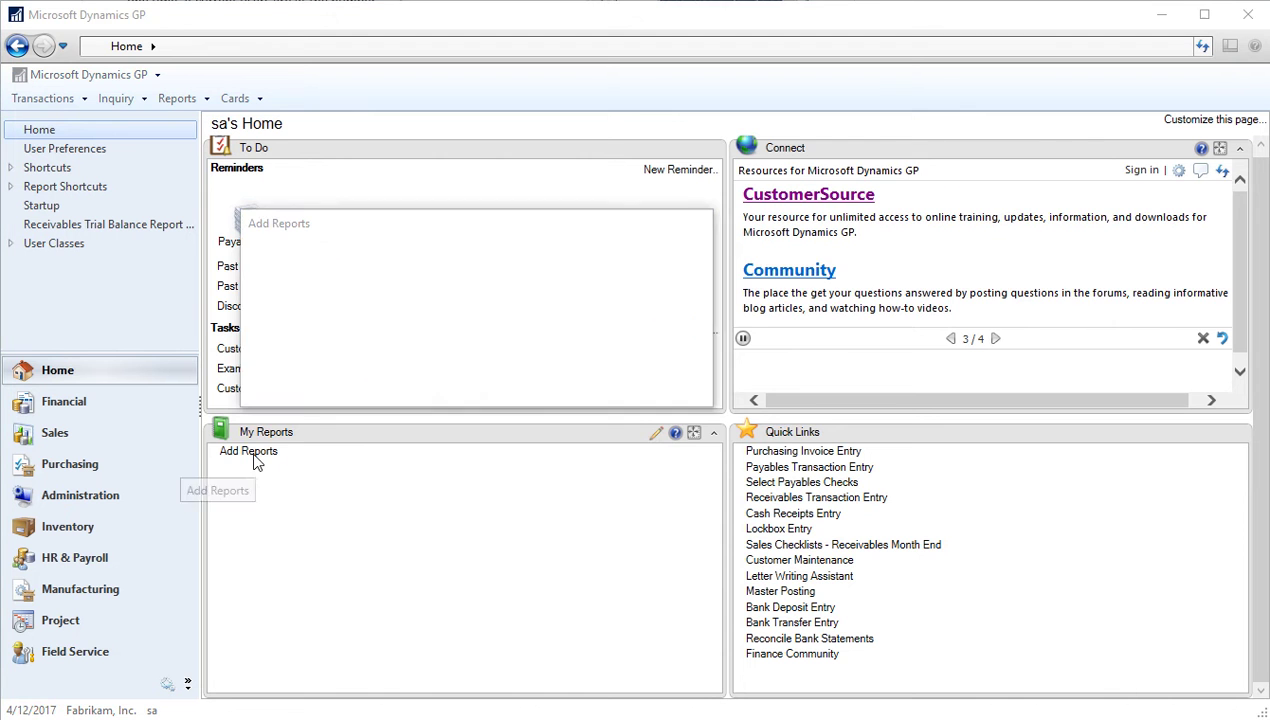
left_click(270, 336)
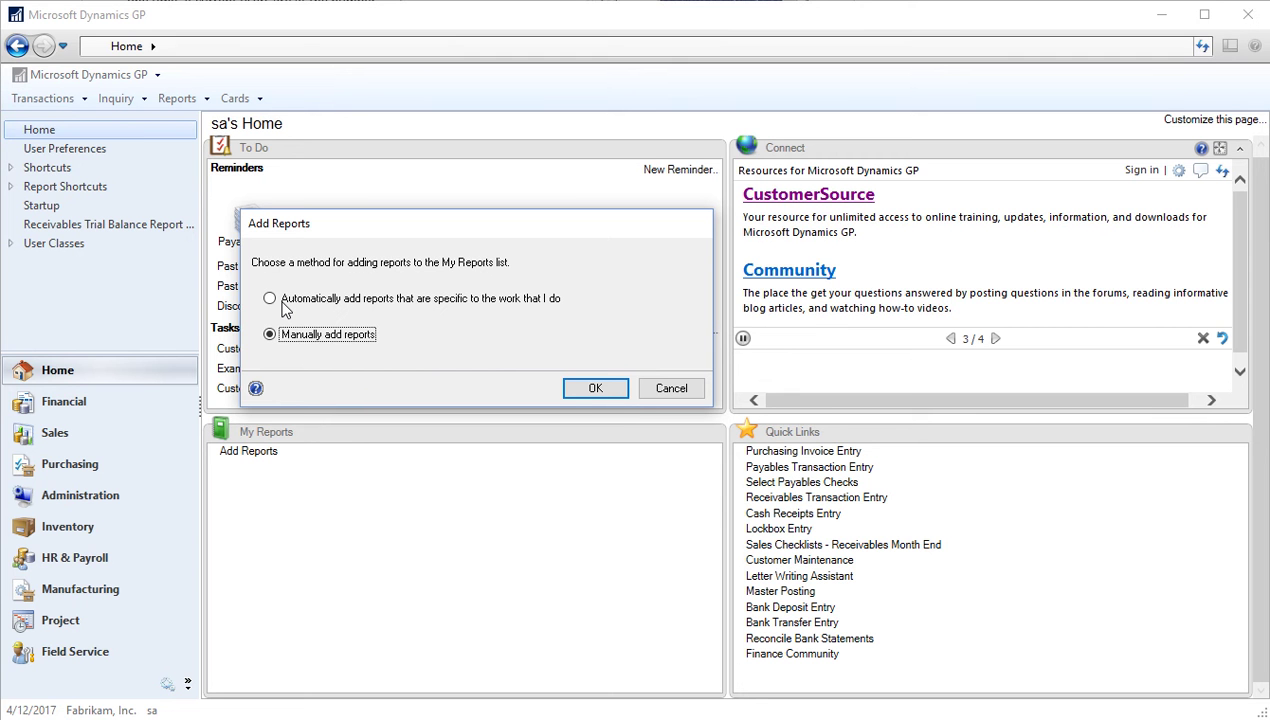
left_click(588, 388)
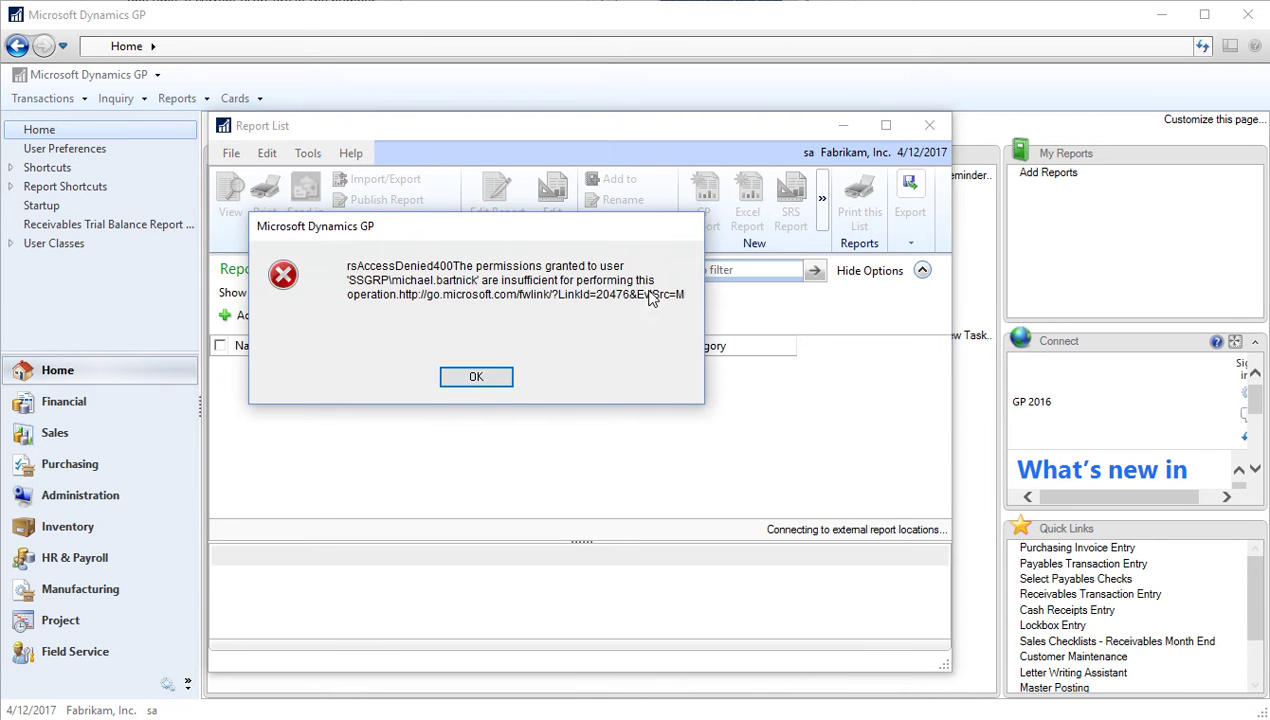
left_click(490, 378)
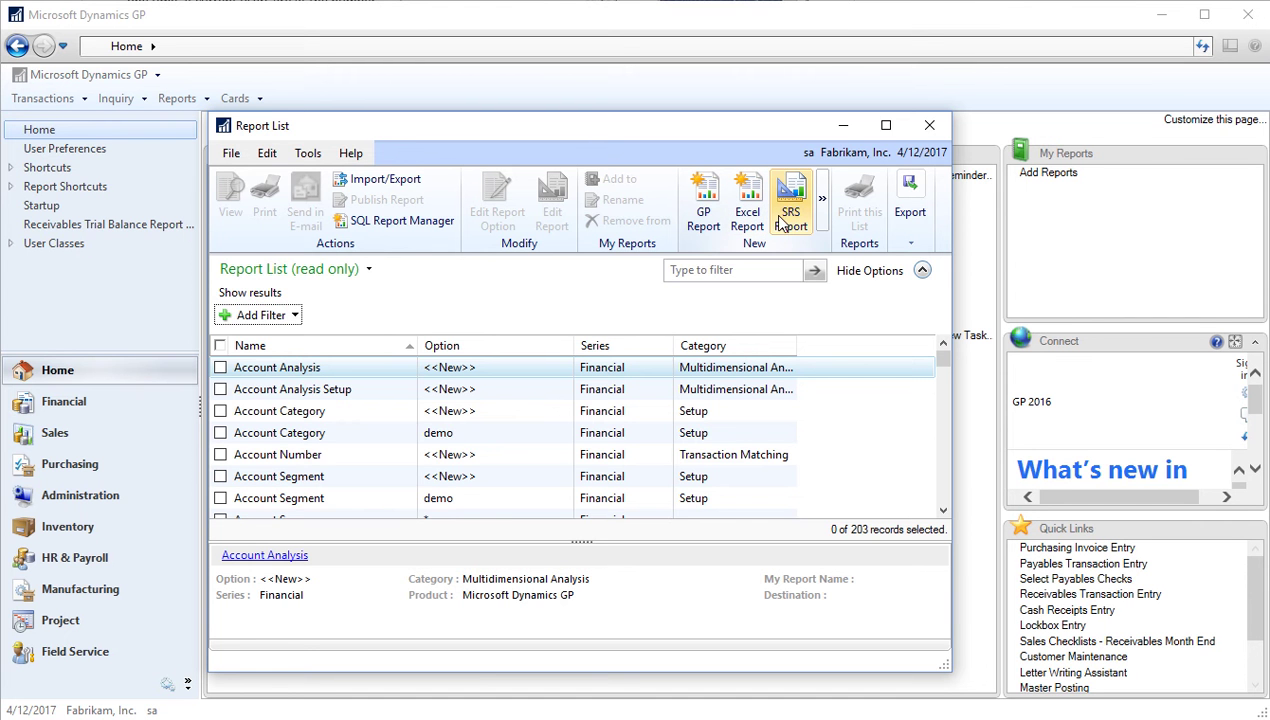
left_click(928, 127)
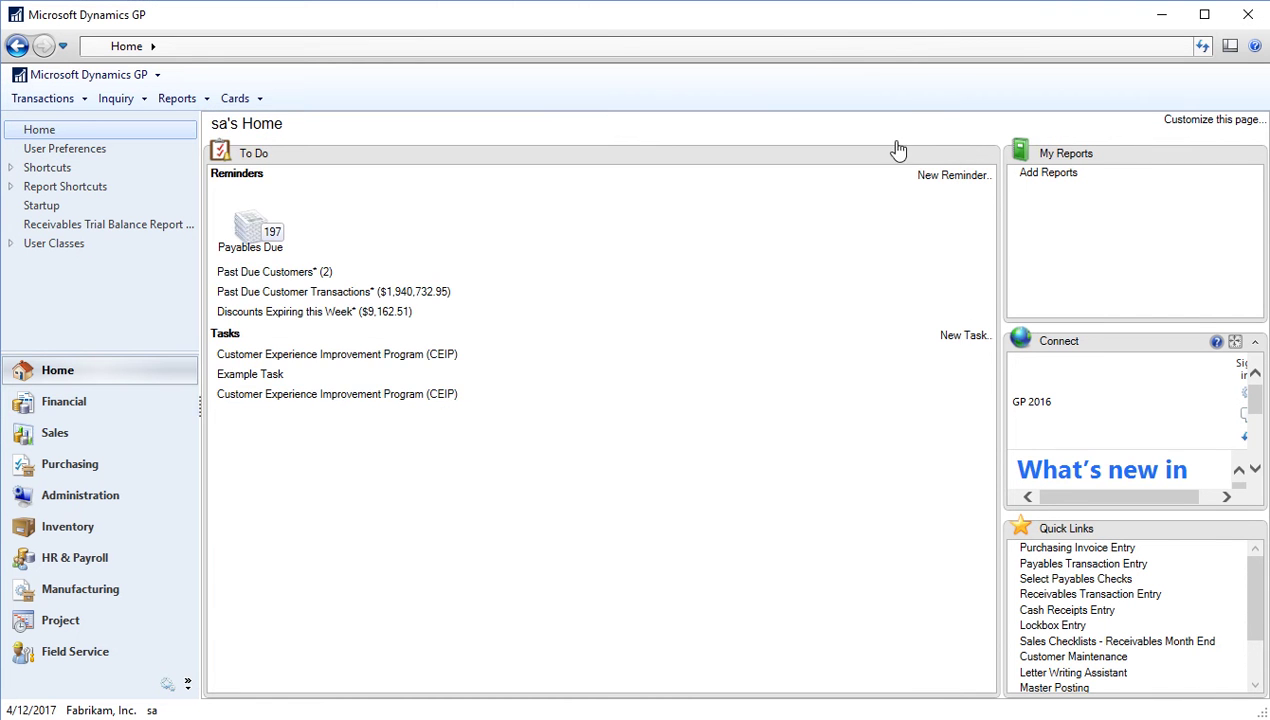
Open the Training Option of the financial Trial Balance Summary report for modification
left_click(70, 412)
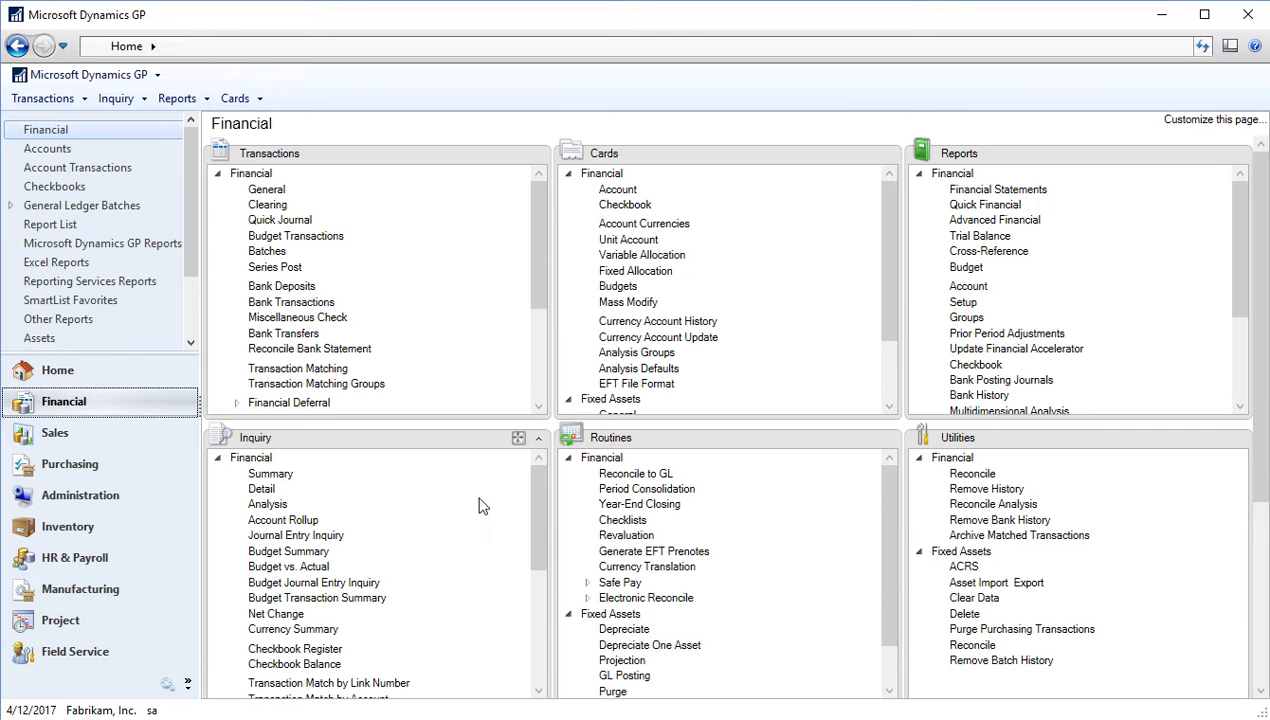
left_click(956, 240)
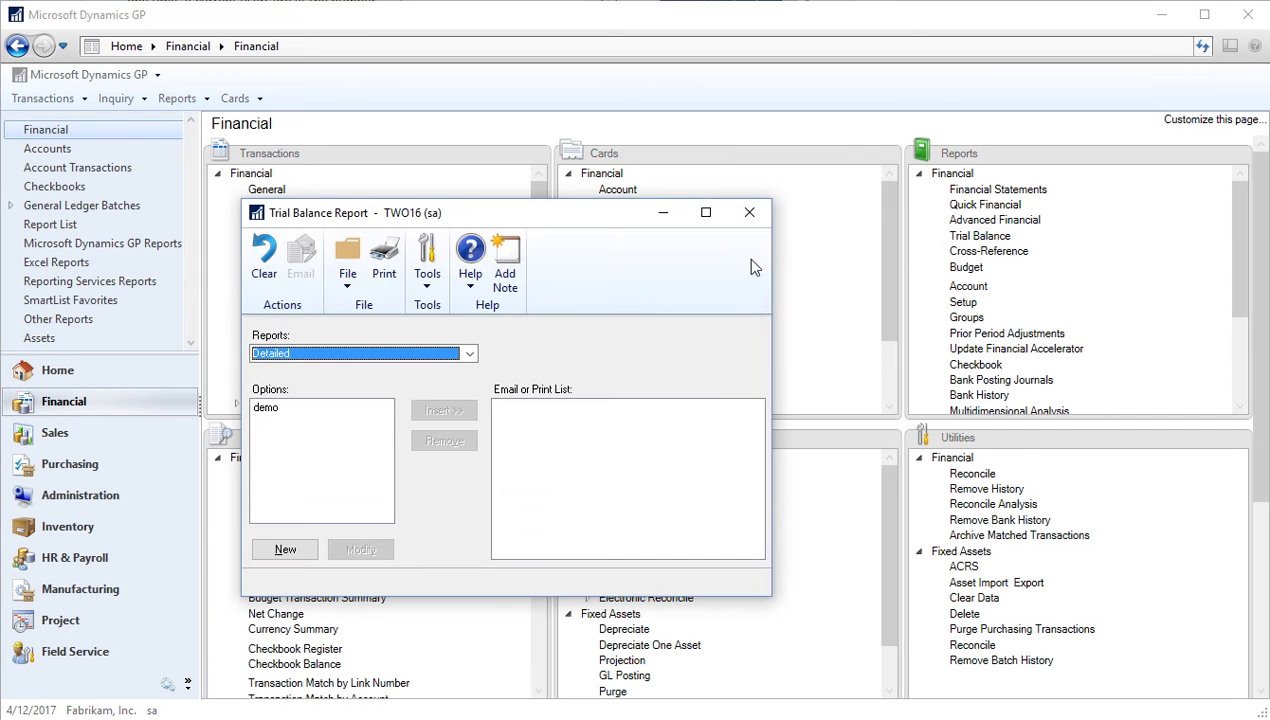
left_click(469, 353)
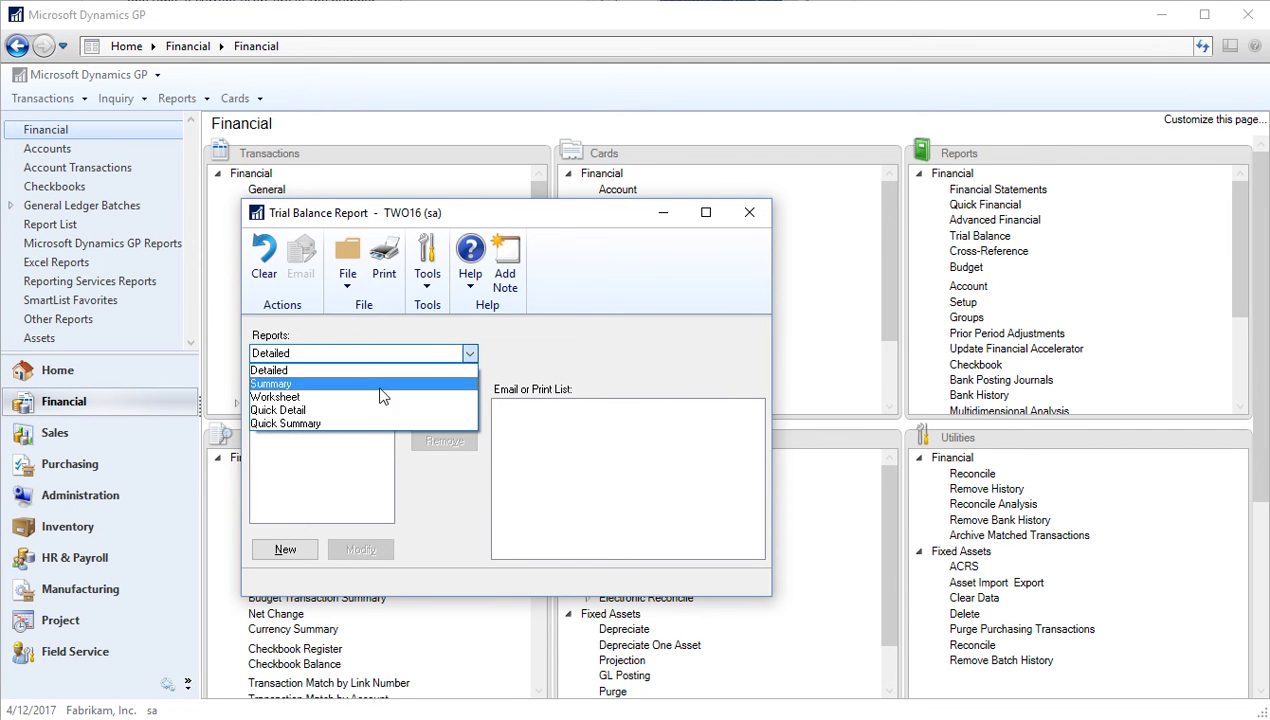
left_click(362, 379)
left_click(285, 423)
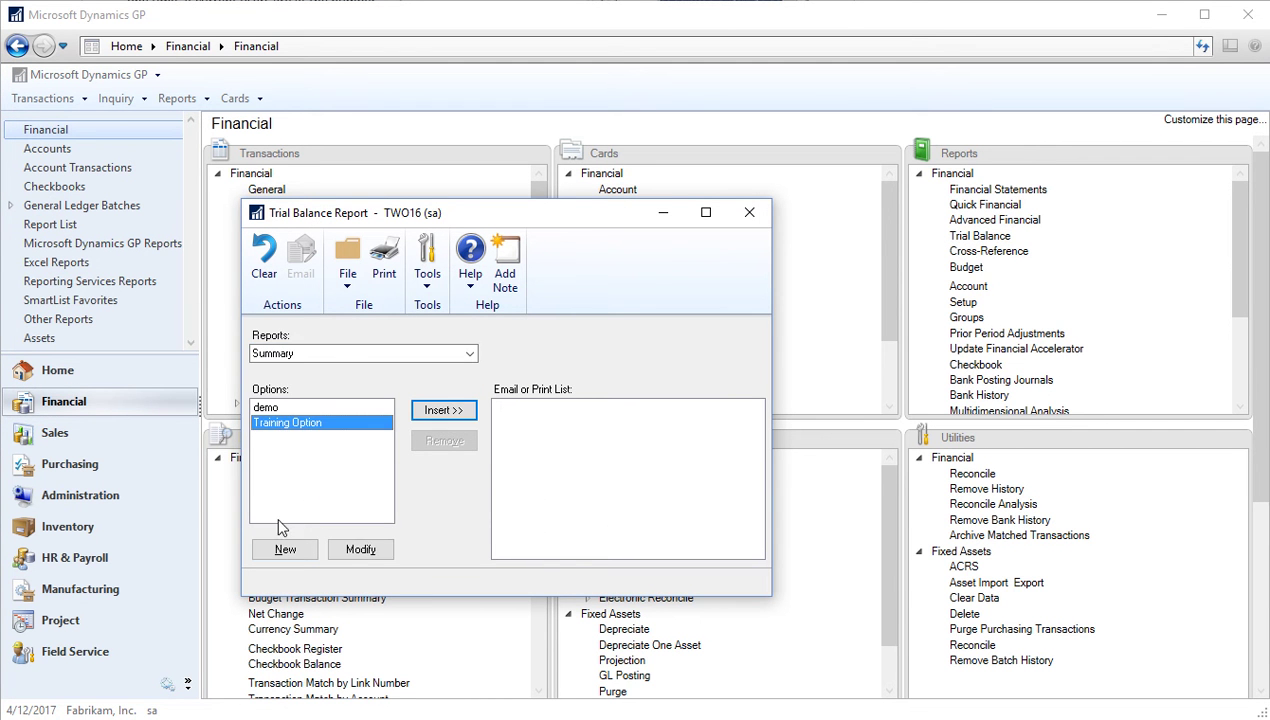
left_click(351, 552)
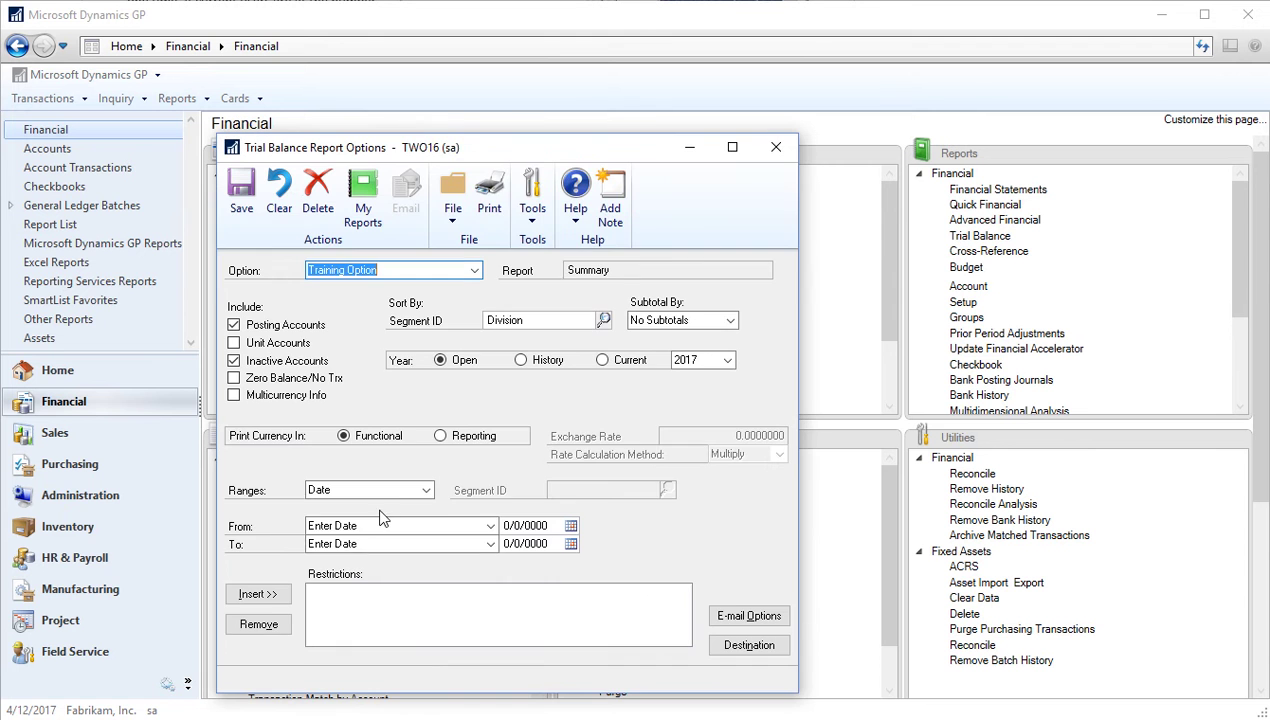
left_click_drag(513, 148, 557, 112)
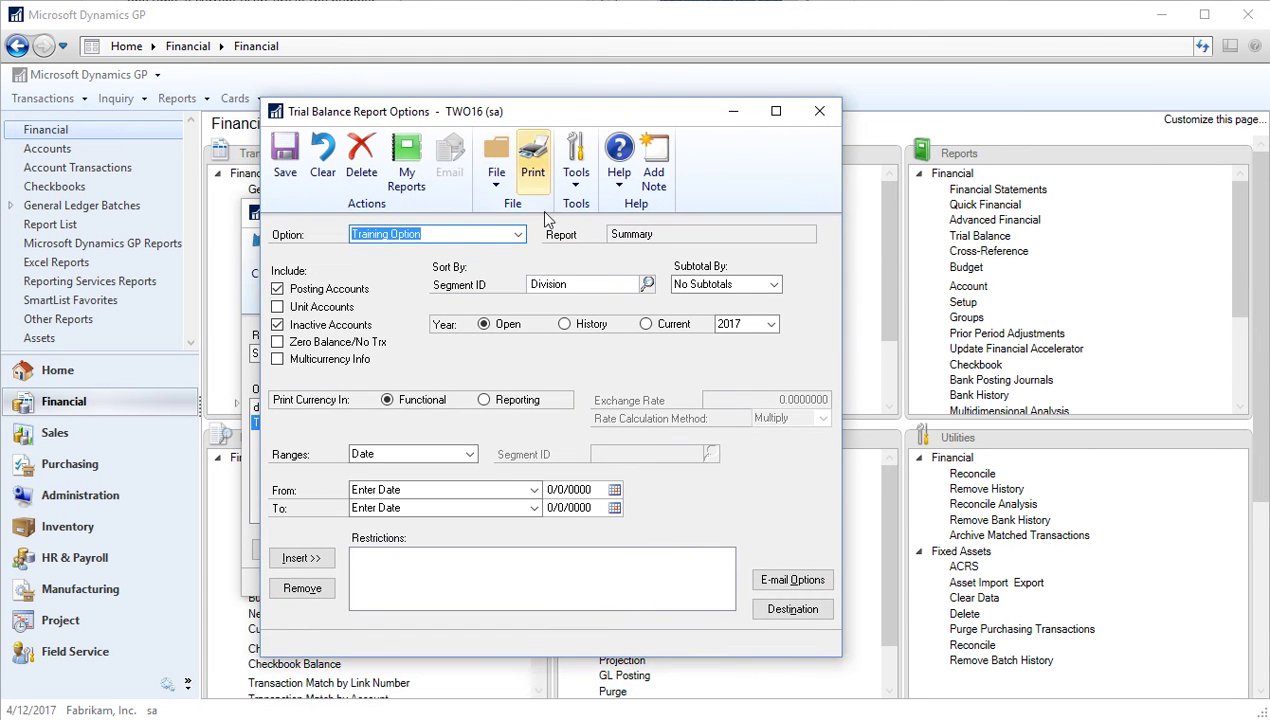
Add the report option to My Reports as Summary-Training Option, close both Trial Balance windows, and return to the home page
left_click(409, 168)
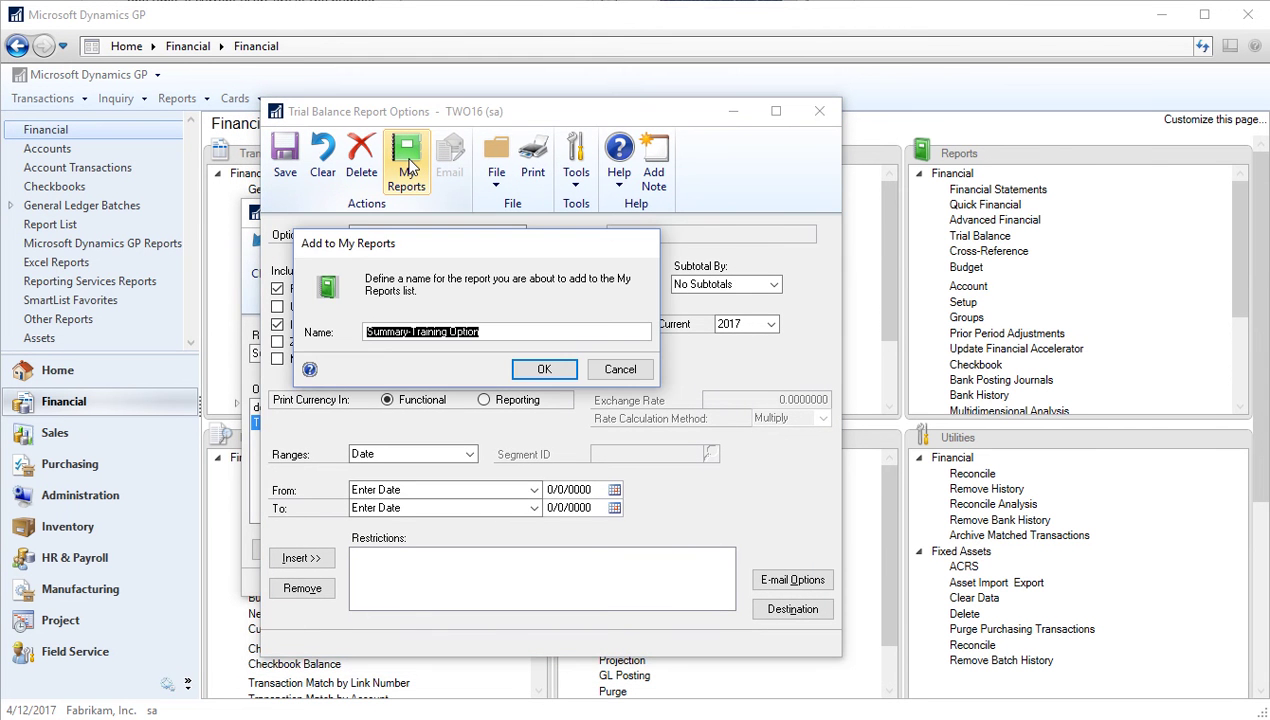
left_click(544, 370)
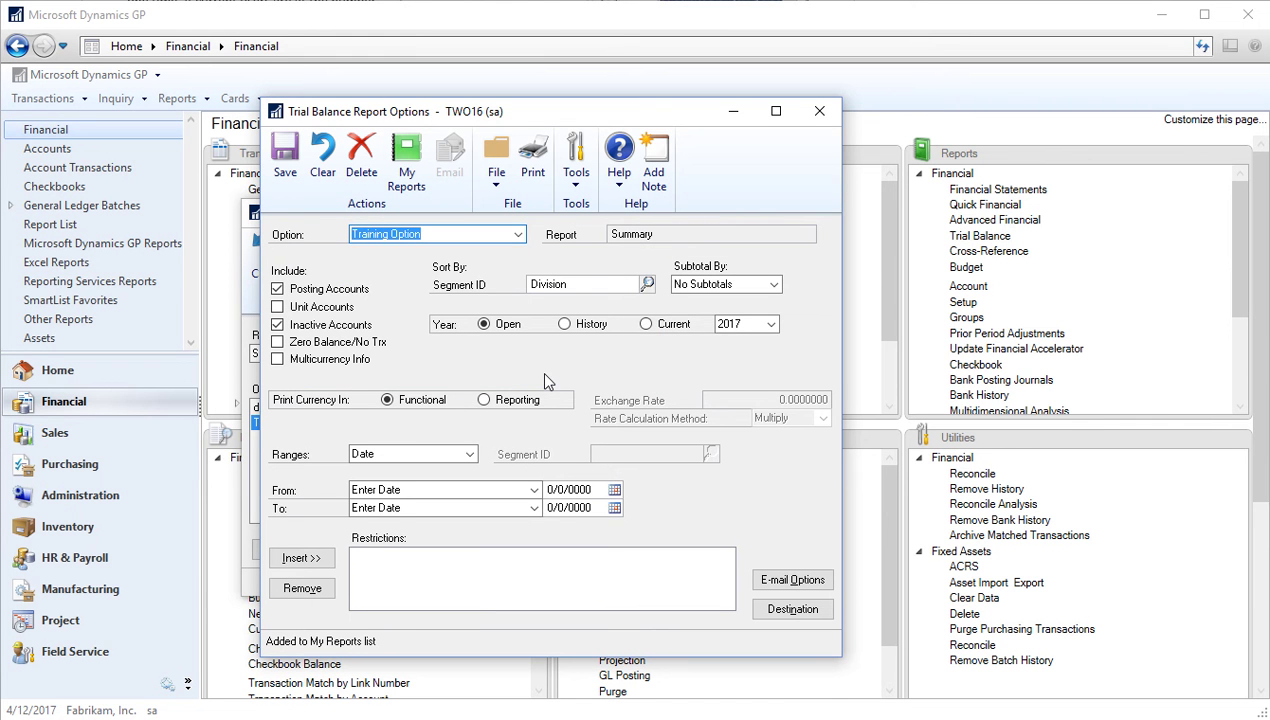
left_click(494, 176)
left_click(512, 208)
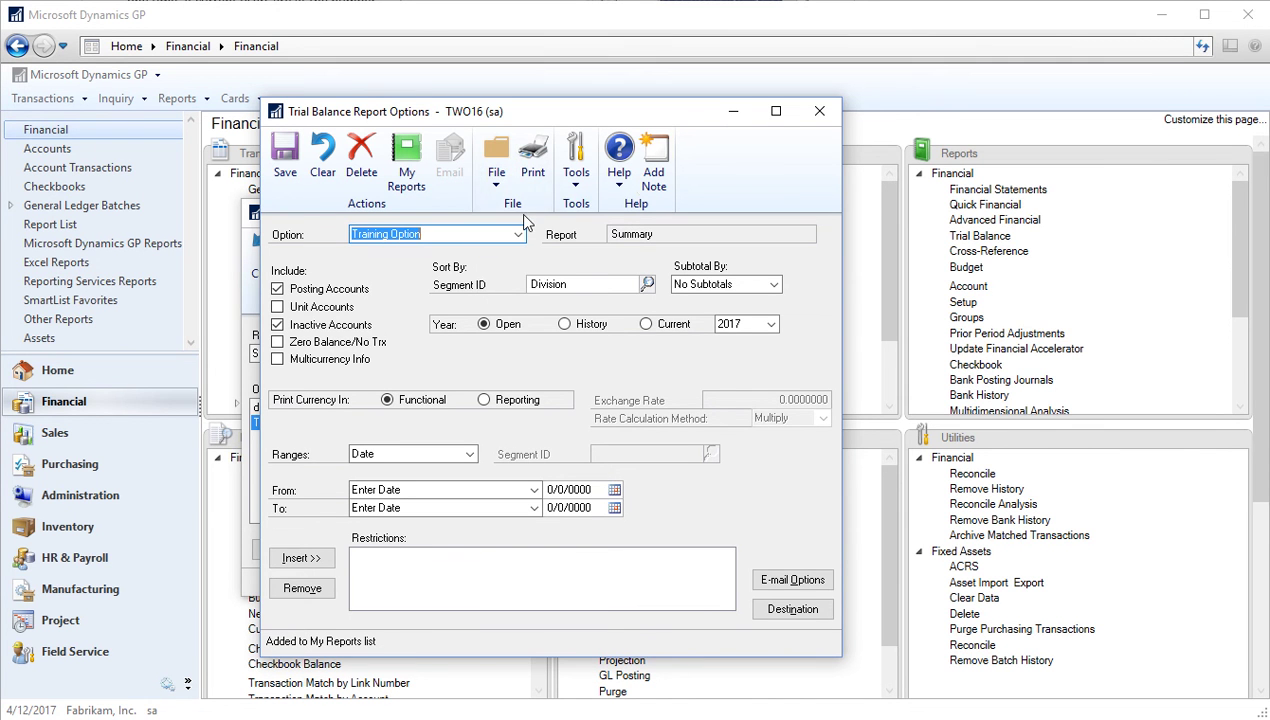
left_click(818, 112)
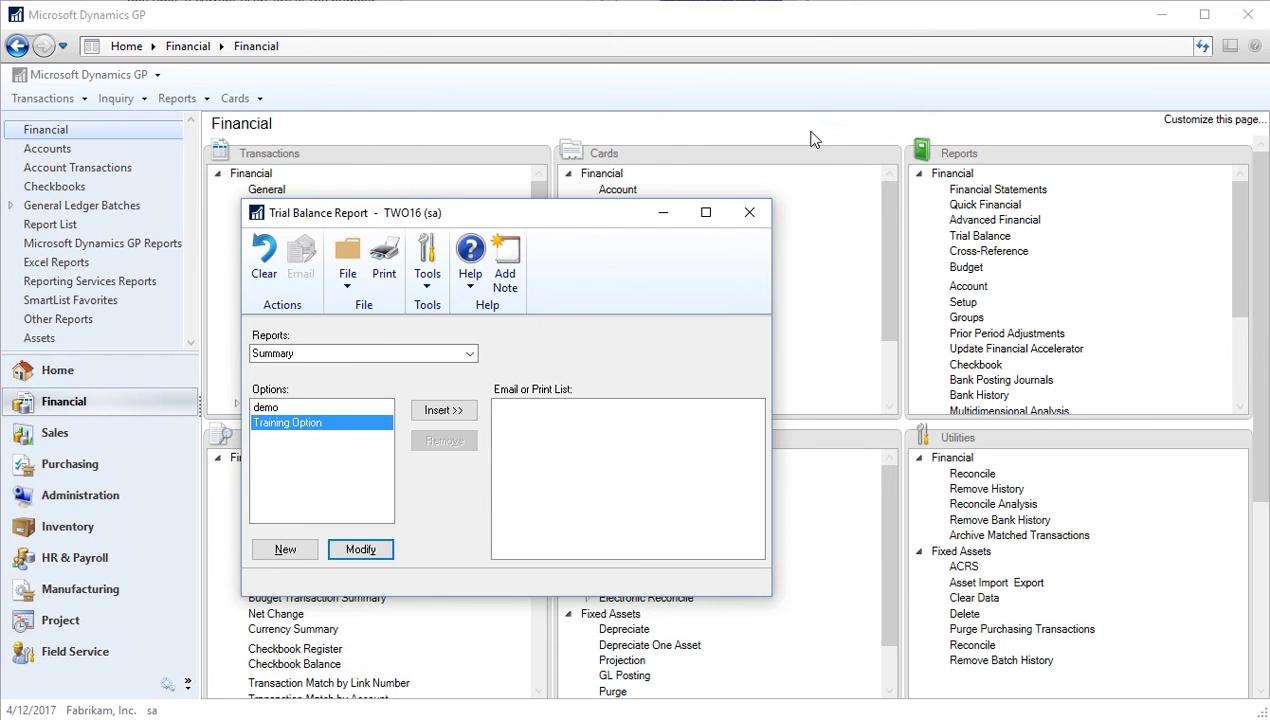
left_click(744, 214)
left_click(85, 376)
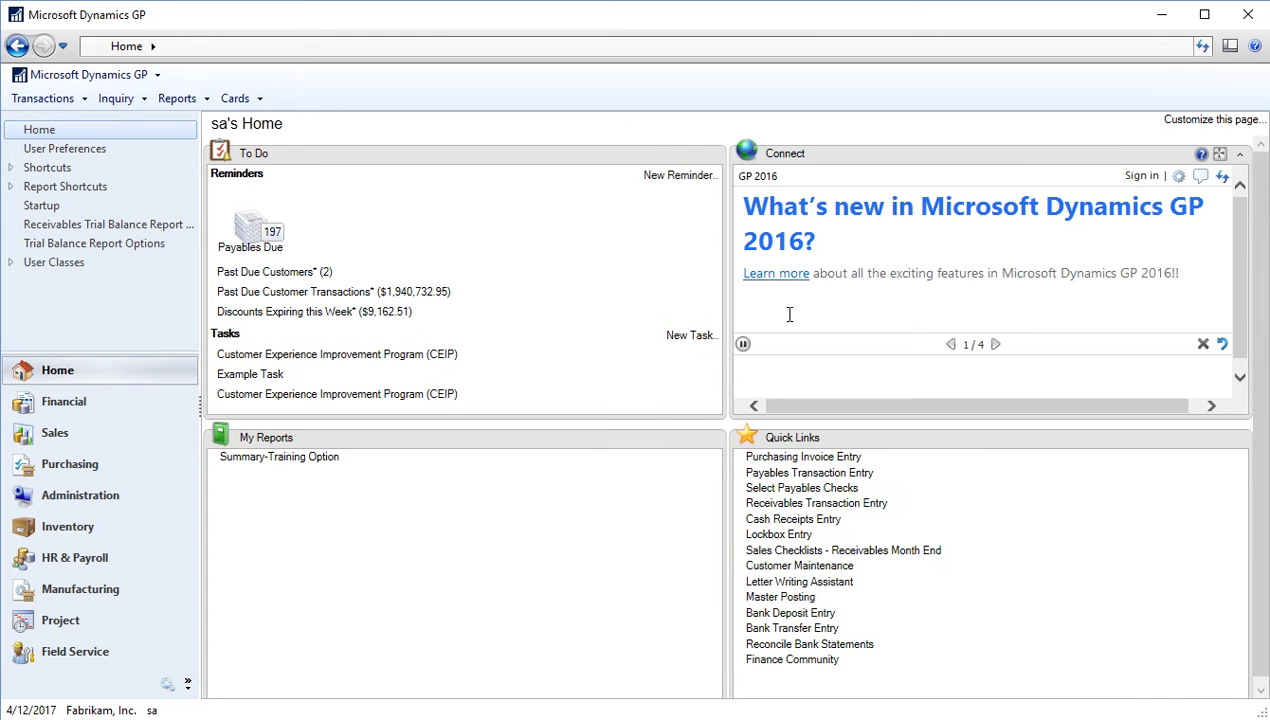
Run Summary-Training Option from My Reports, review the Trial Balance Summary on screen, and close the output windows
left_click(283, 458)
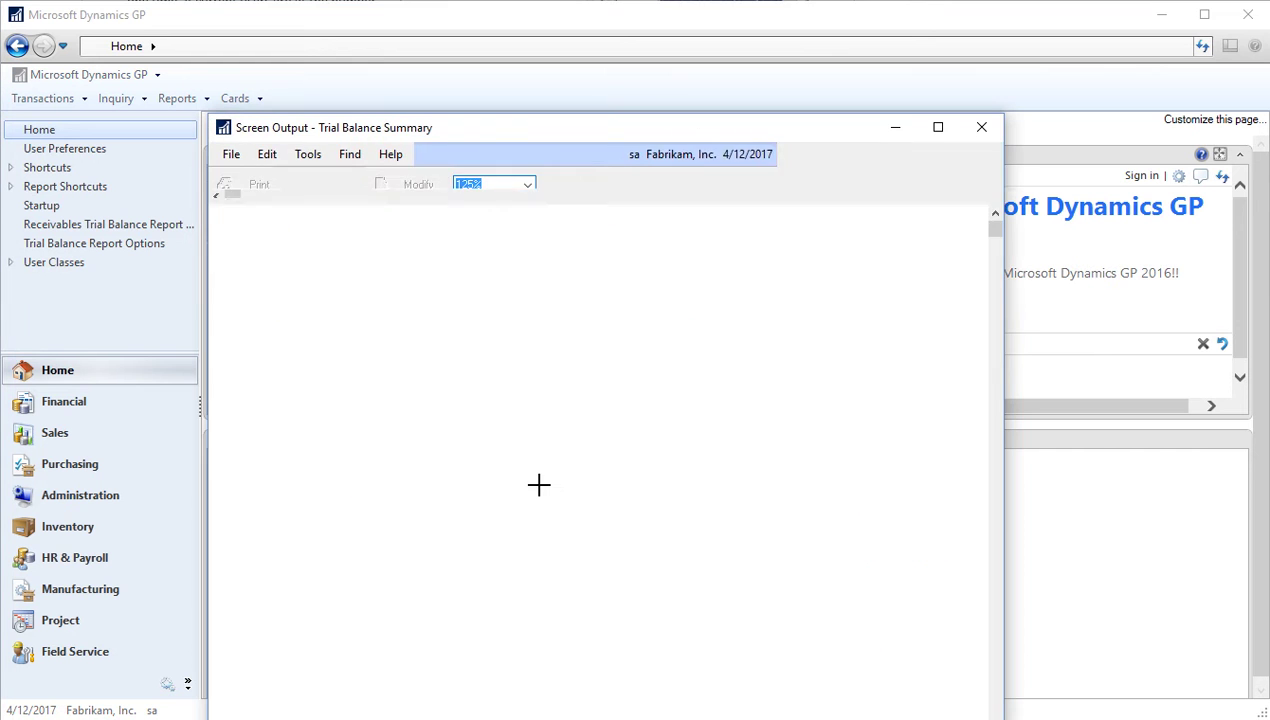
left_click_drag(687, 135, 578, 35)
left_click_drag(893, 185, 1234, 186)
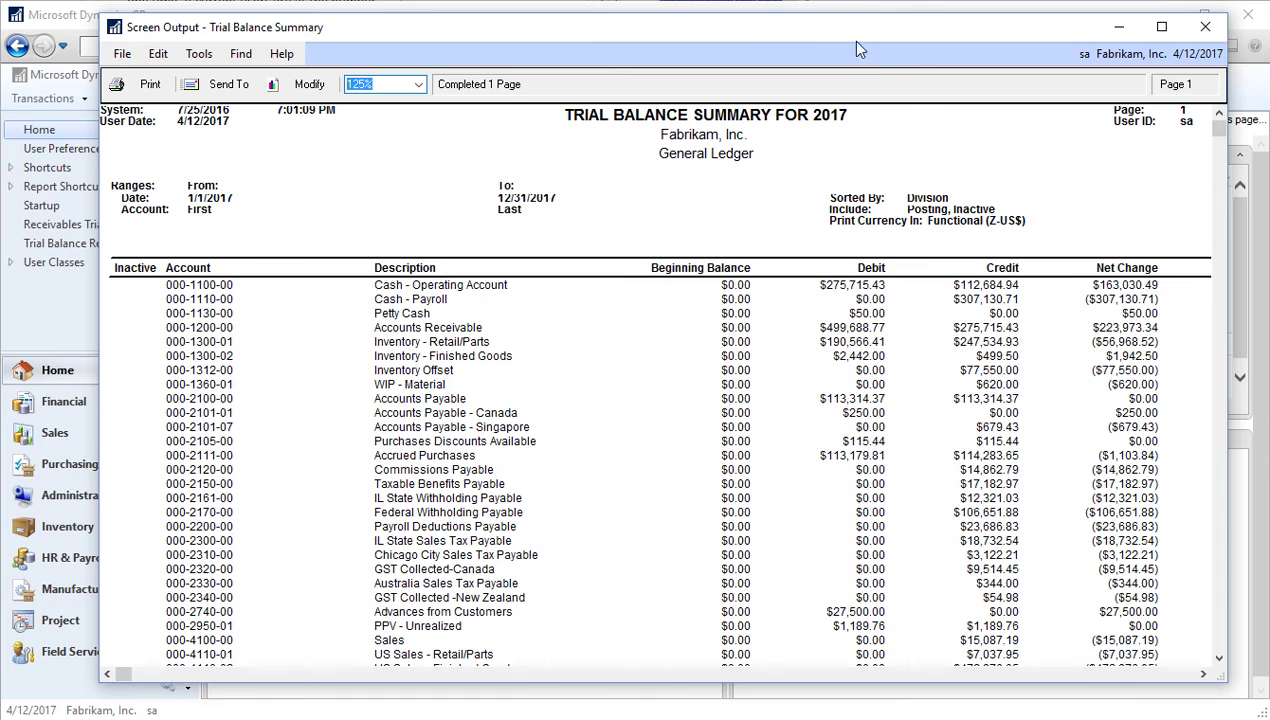
left_click_drag(845, 38, 760, 38)
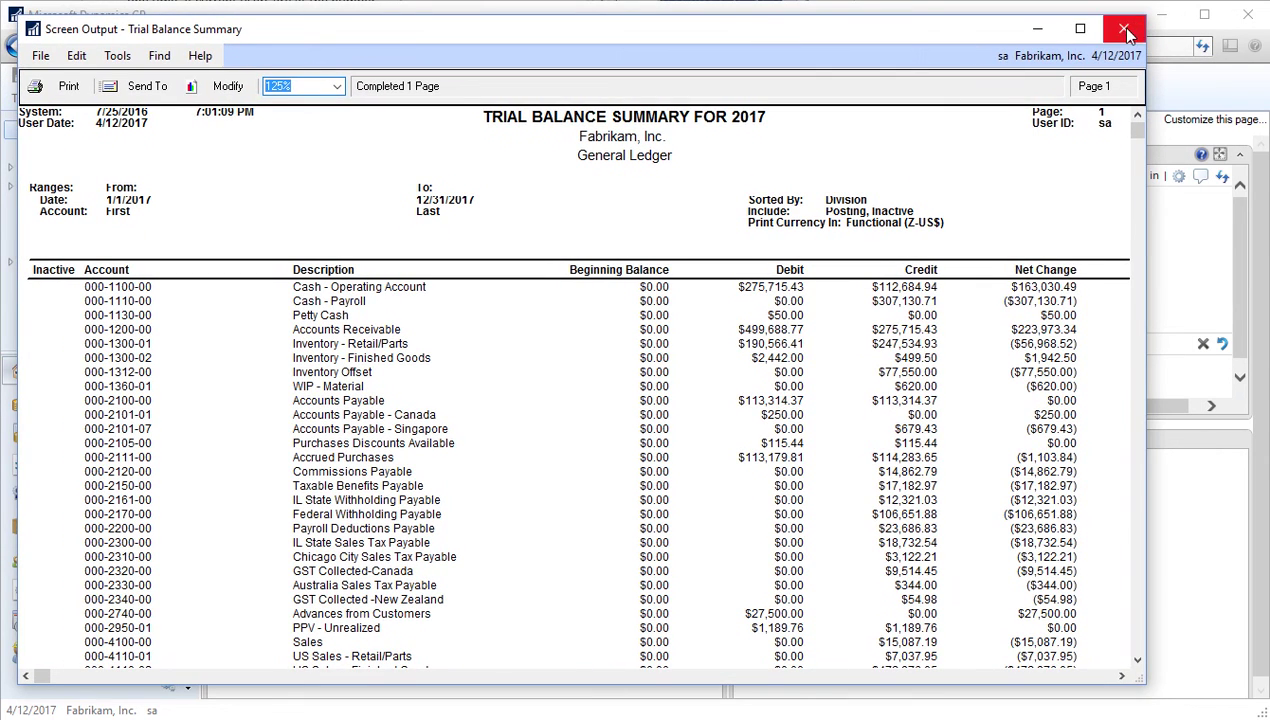
left_click(1126, 30)
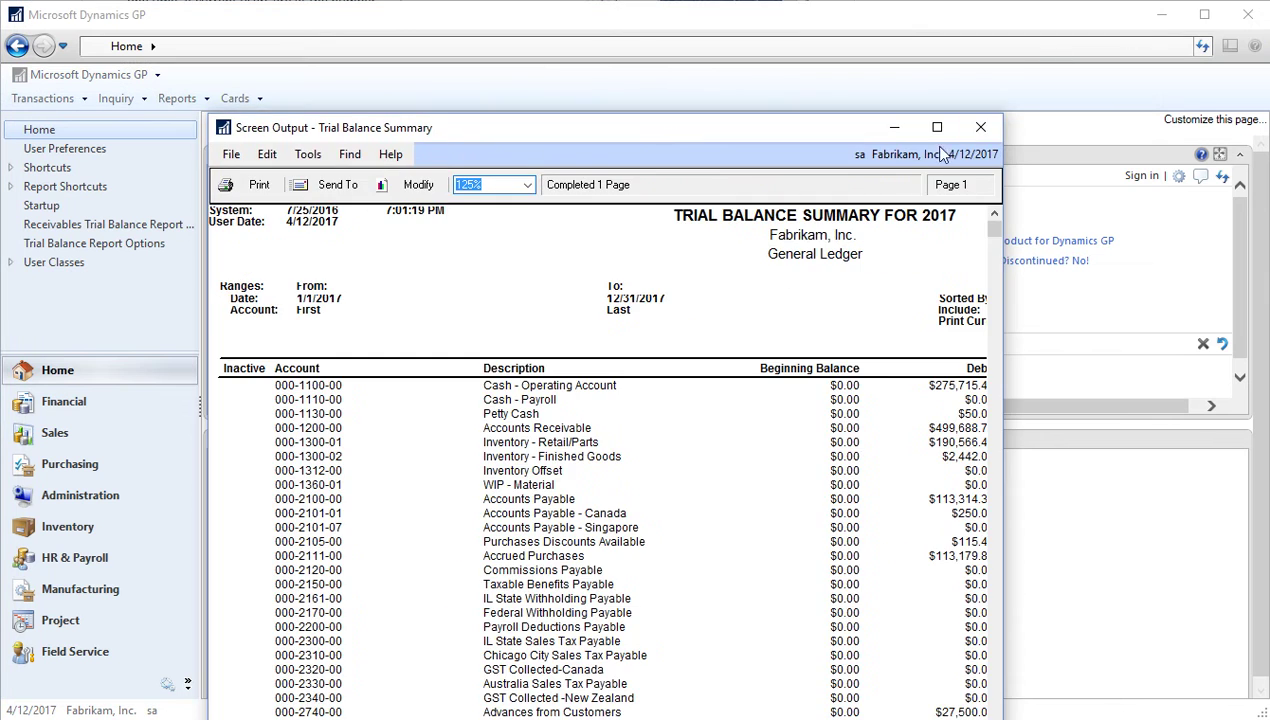
left_click(980, 127)
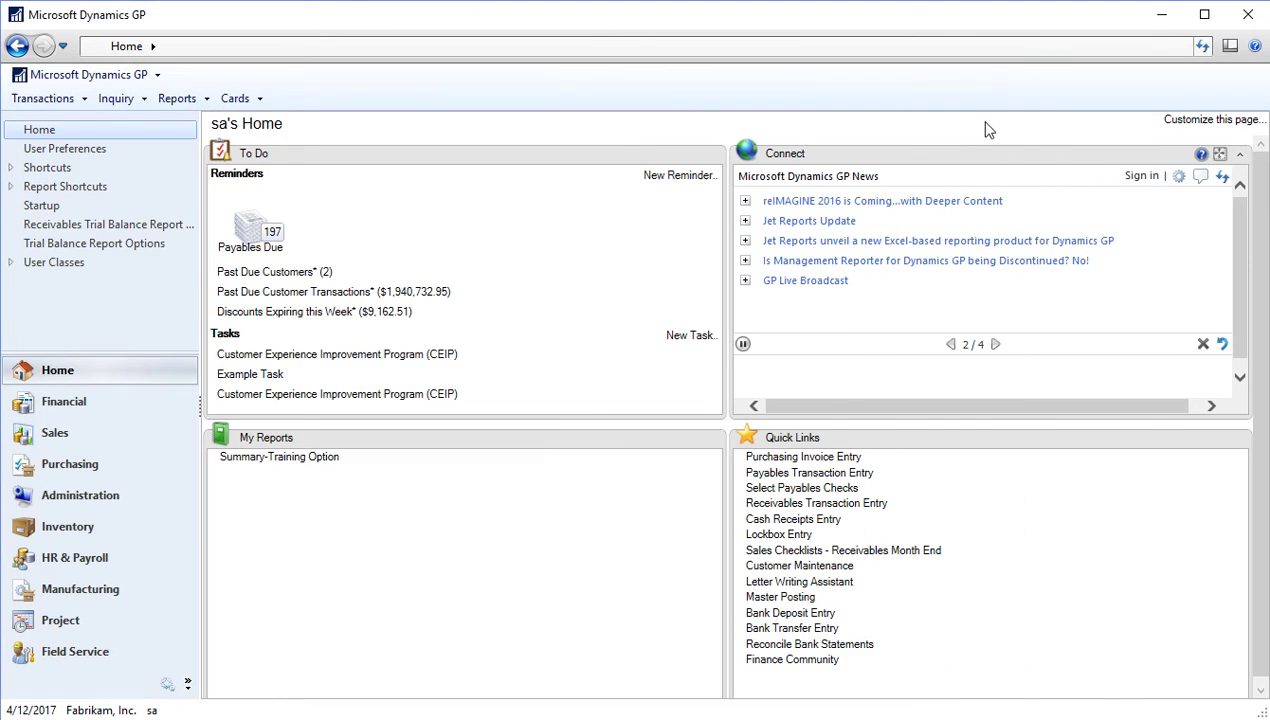
View the Process Monitor window and close it
left_click(589, 398)
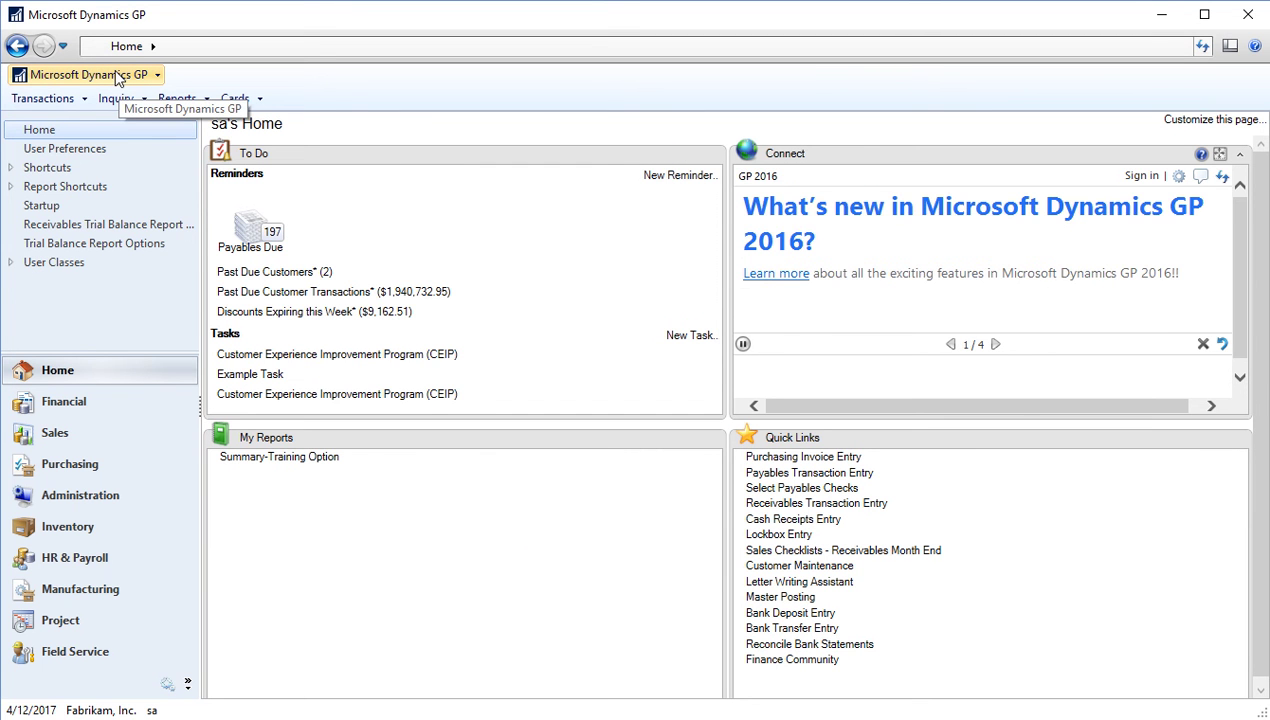
left_click(62, 80)
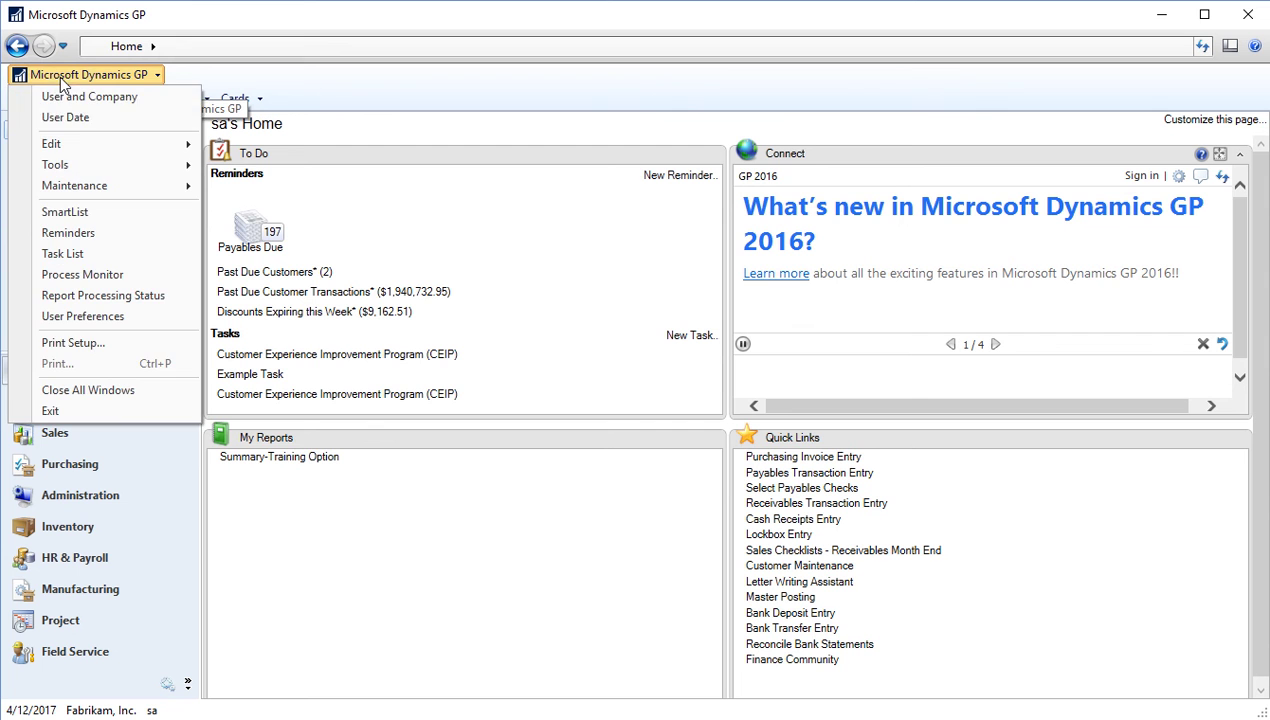
left_click(66, 276)
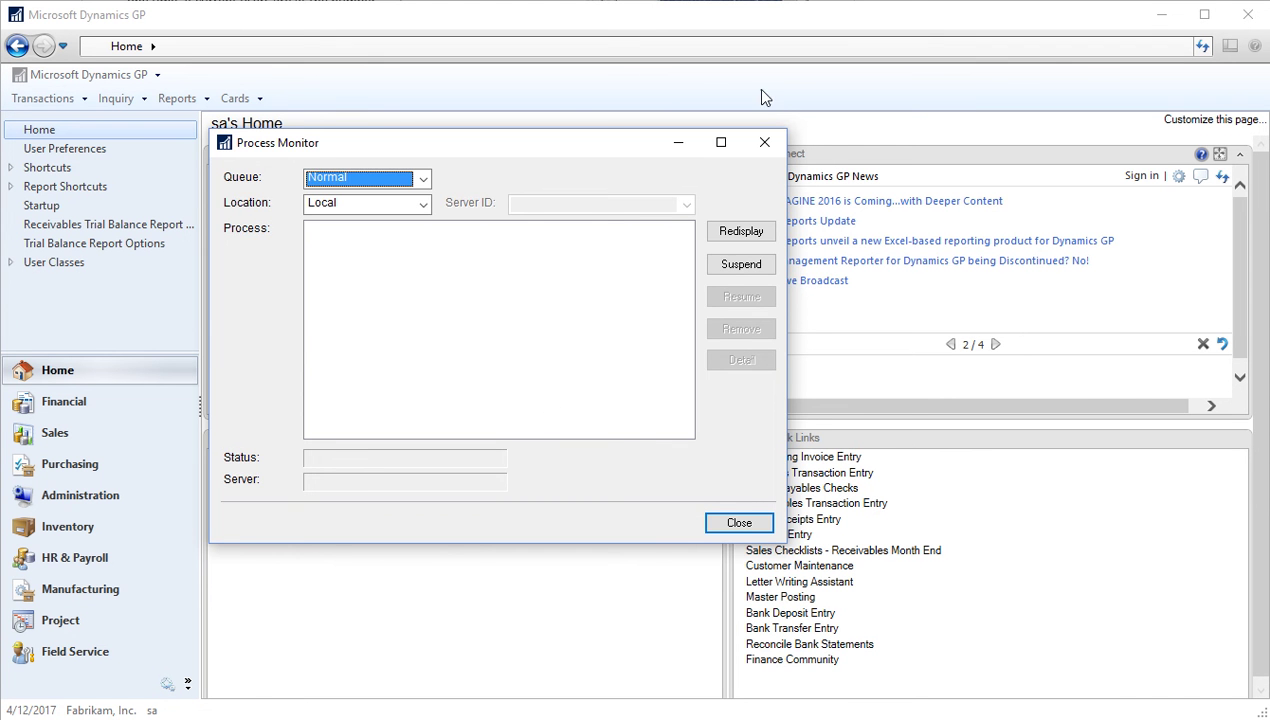
left_click(762, 148)
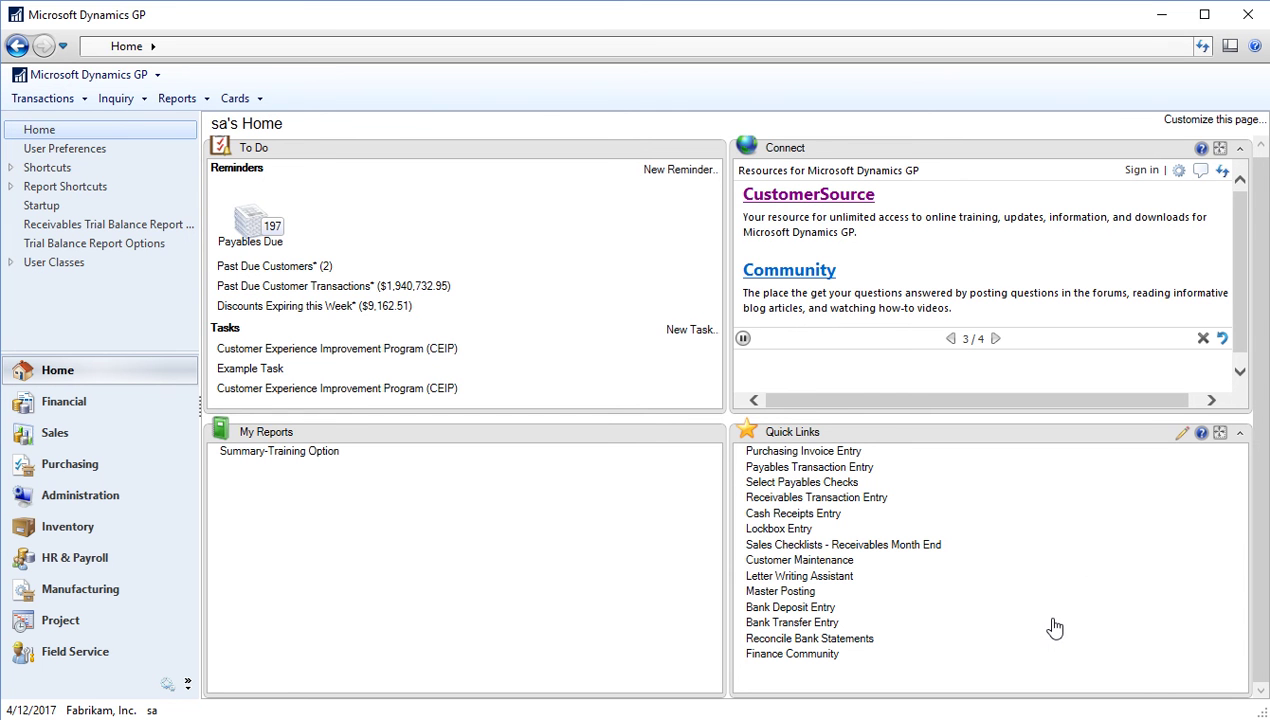
Enlarge the Quick Links area, open its details, and look over the list of quick links
left_click(1219, 432)
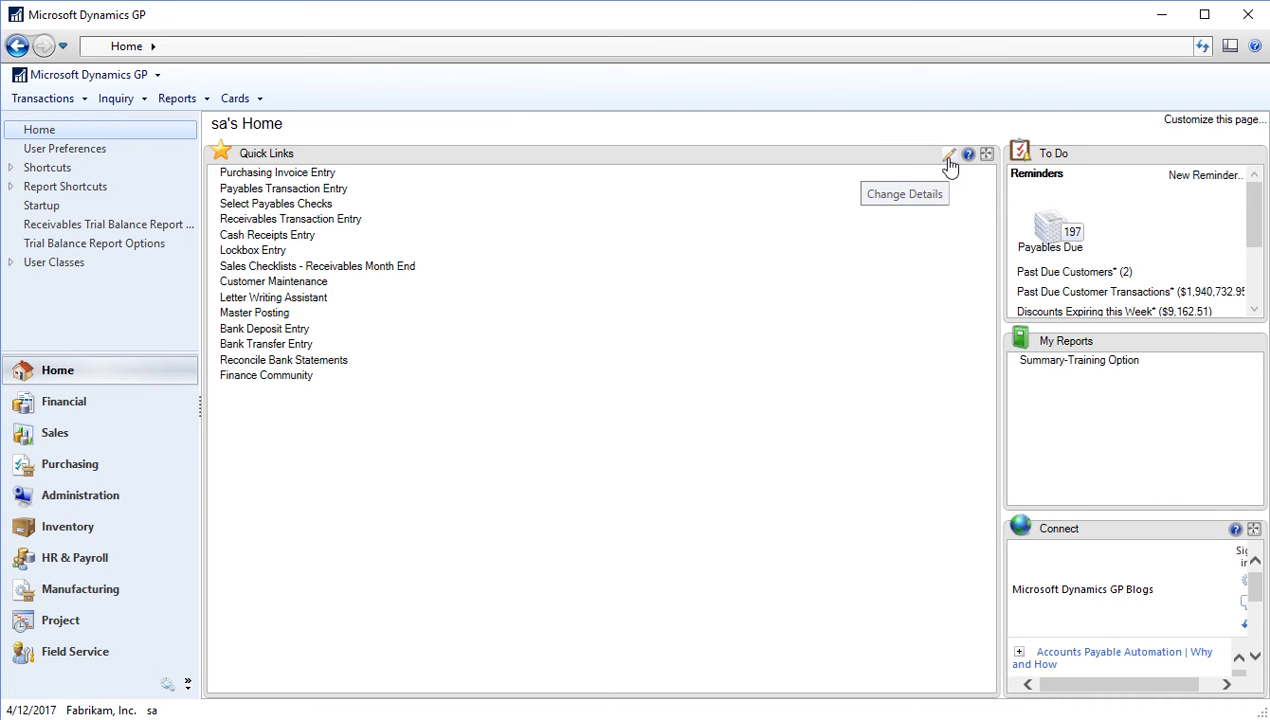
left_click(948, 160)
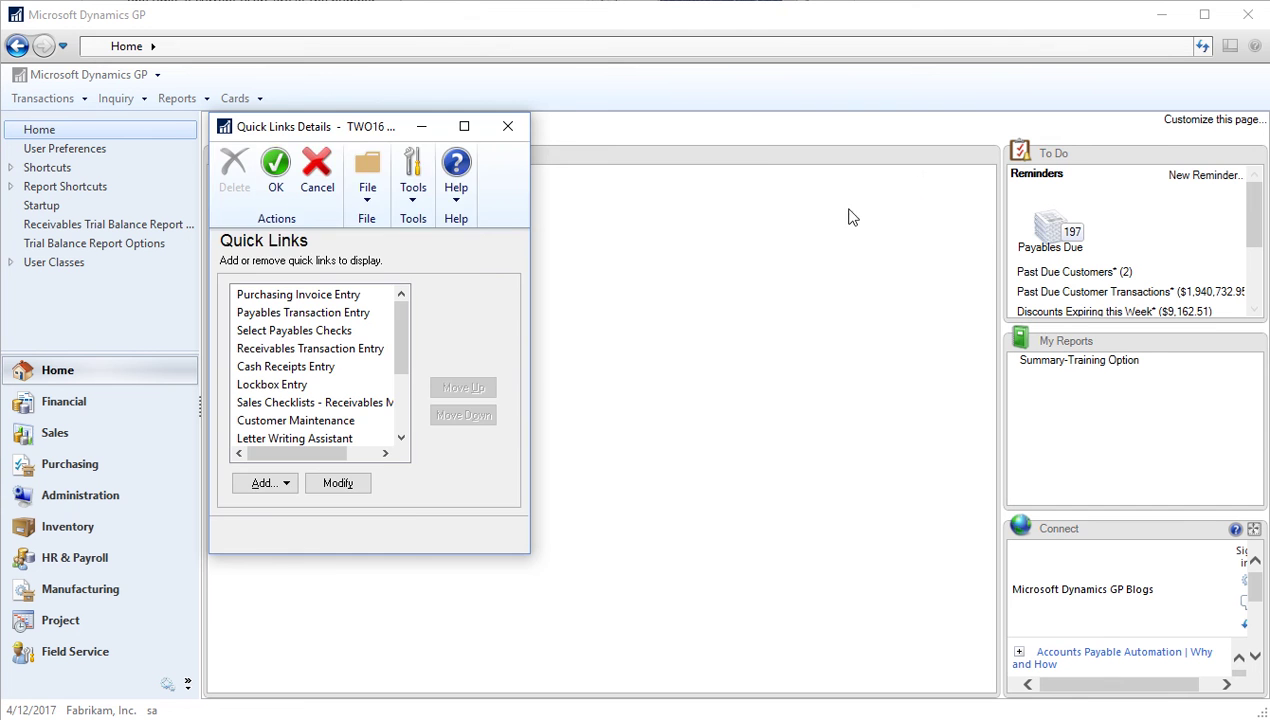
left_click_drag(352, 137, 630, 147)
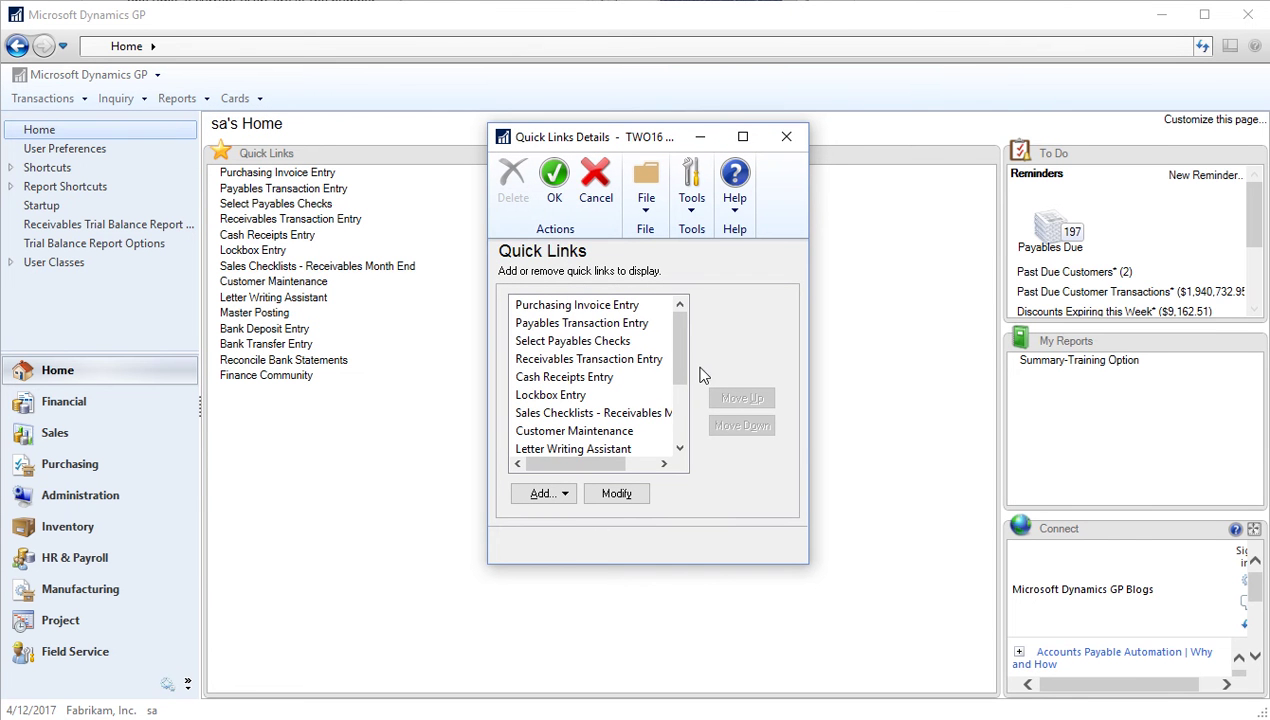
mouse_move(685, 353)
left_mouse_down()
mouse_move(687, 401)
mouse_move(685, 334)
left_mouse_up()
View the properties of the Select Payables Checks quick link and cancel without changing them
left_click(610, 341)
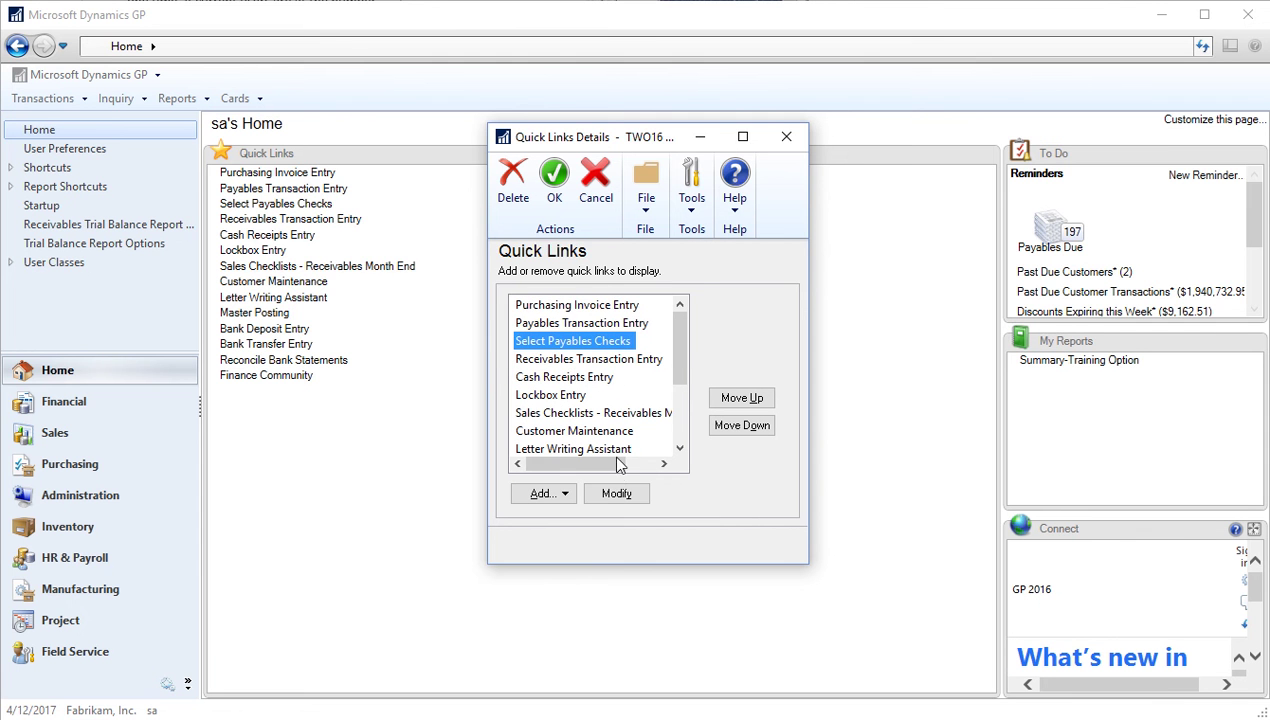
left_click(608, 496)
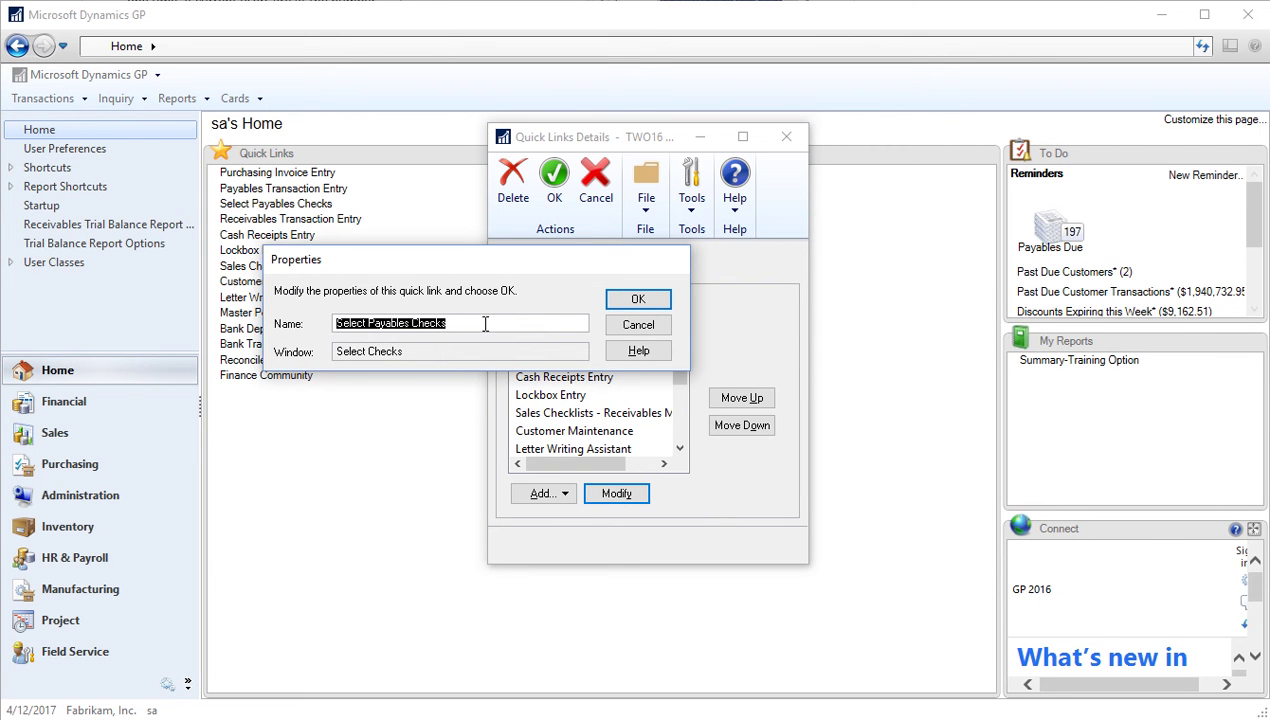
left_click(650, 326)
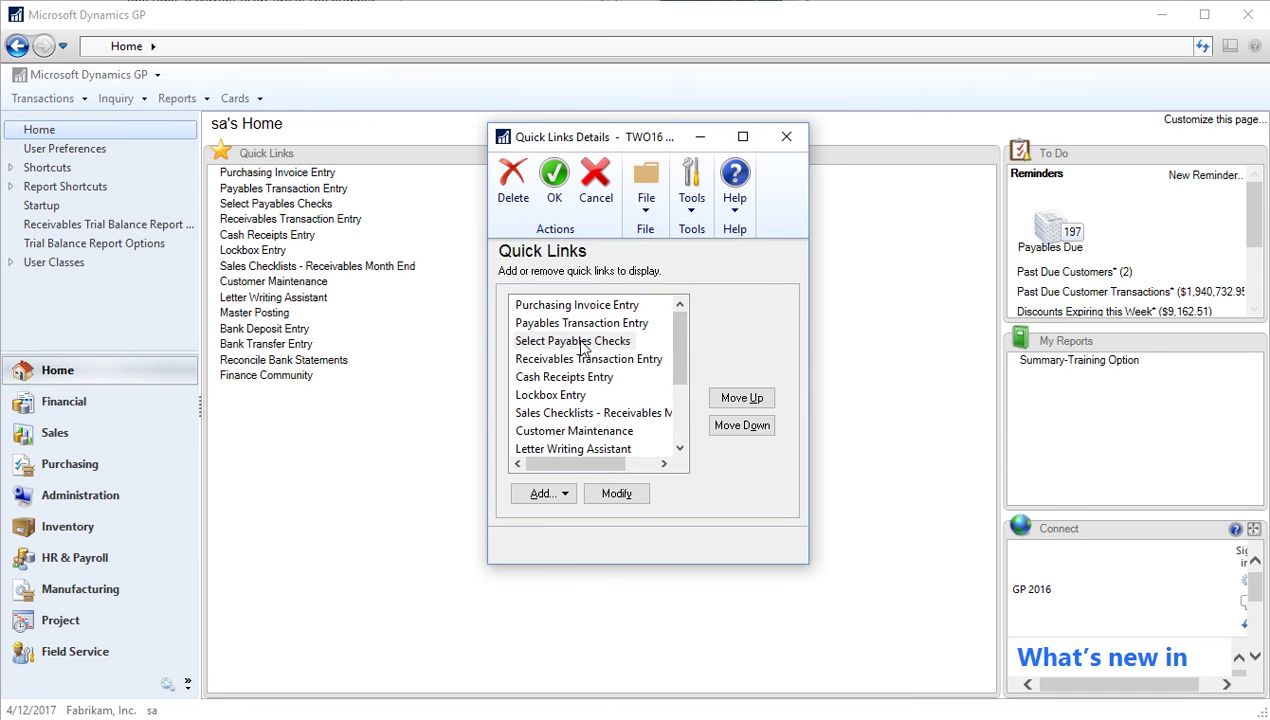
Try moving the Select Payables Checks quick link up one place and back down in the list
left_click(585, 345)
left_click(742, 398)
left_click(742, 425)
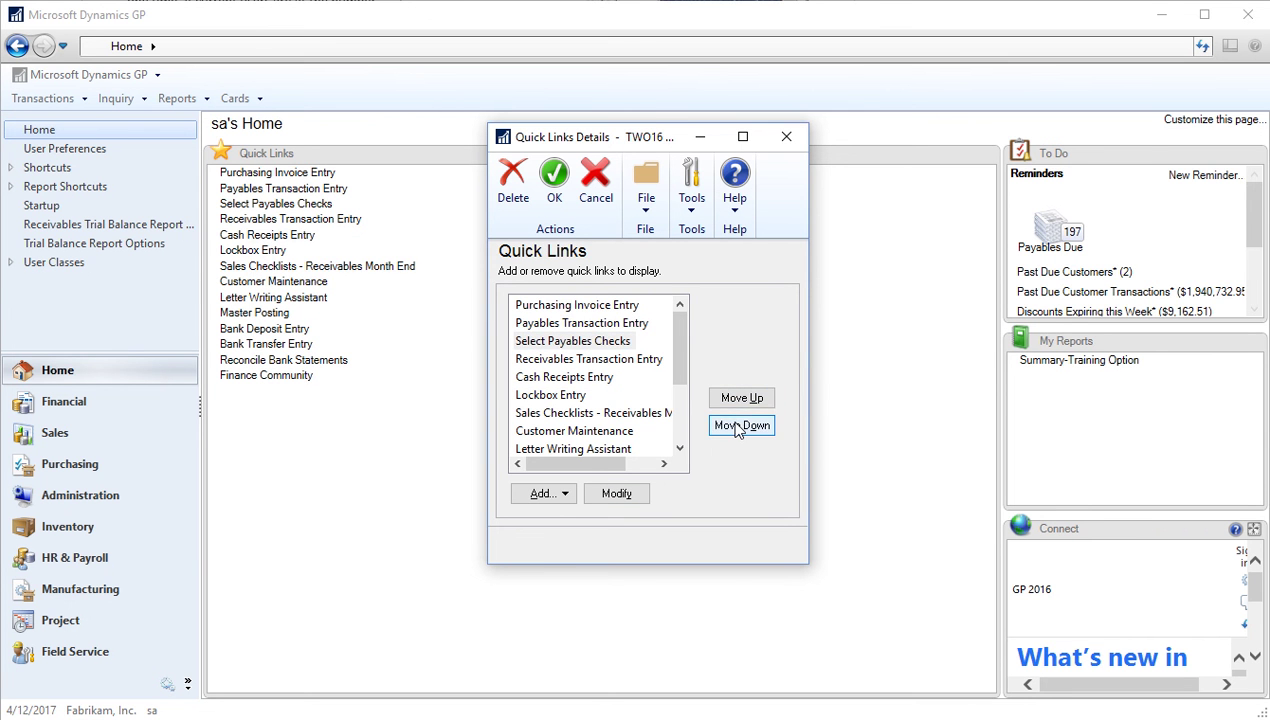
Add a quick link to the General window found under the Financial transactions of Microsoft Dynamics GP
left_click(557, 498)
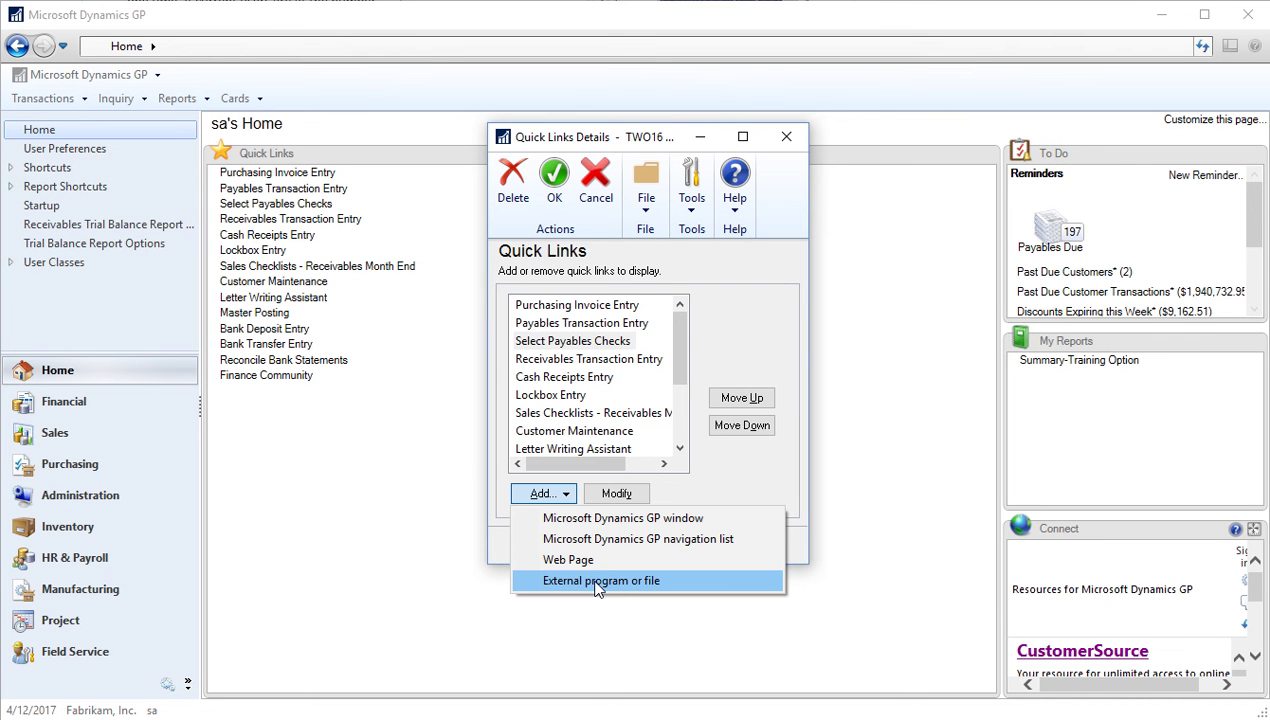
left_click(604, 527)
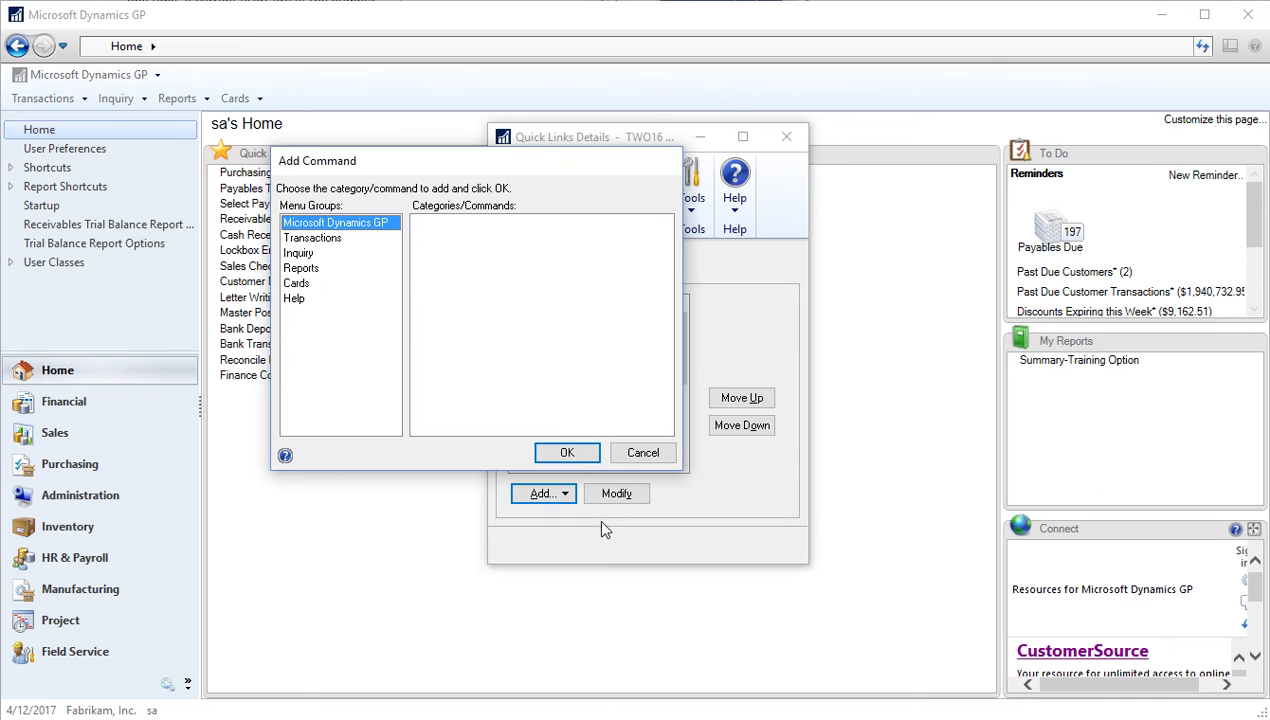
left_click_drag(392, 174, 438, 194)
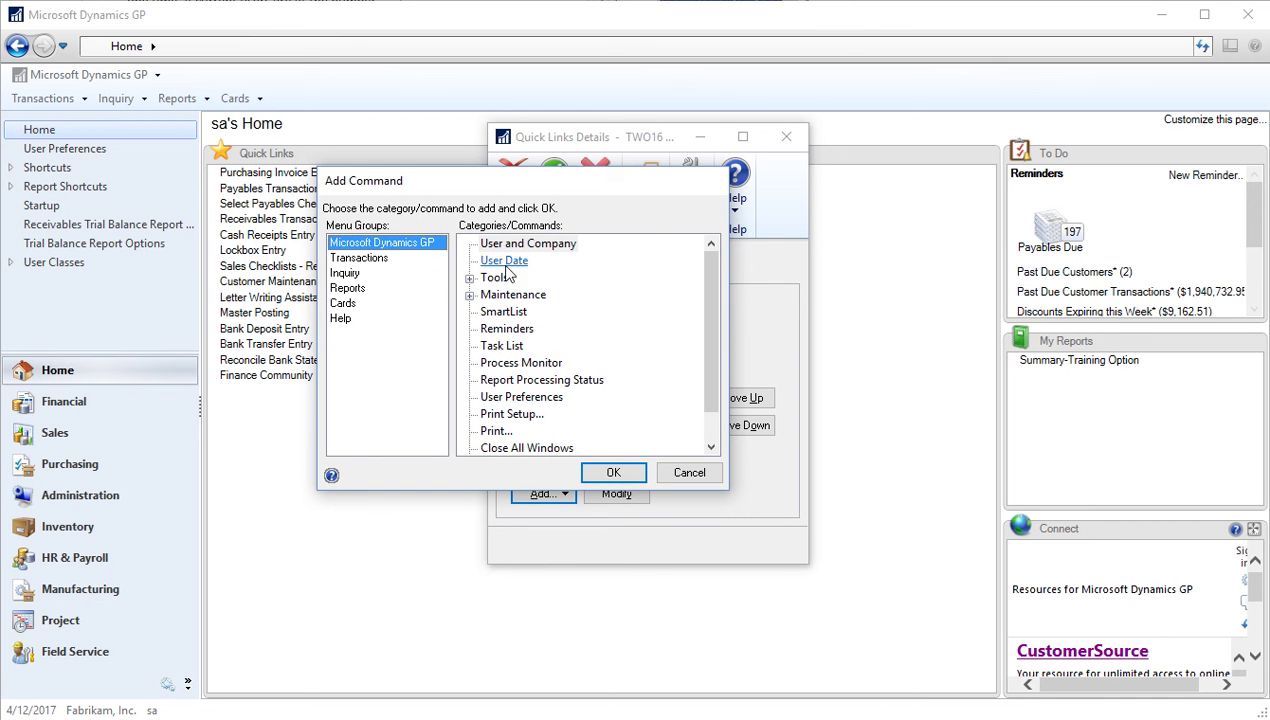
left_click(362, 260)
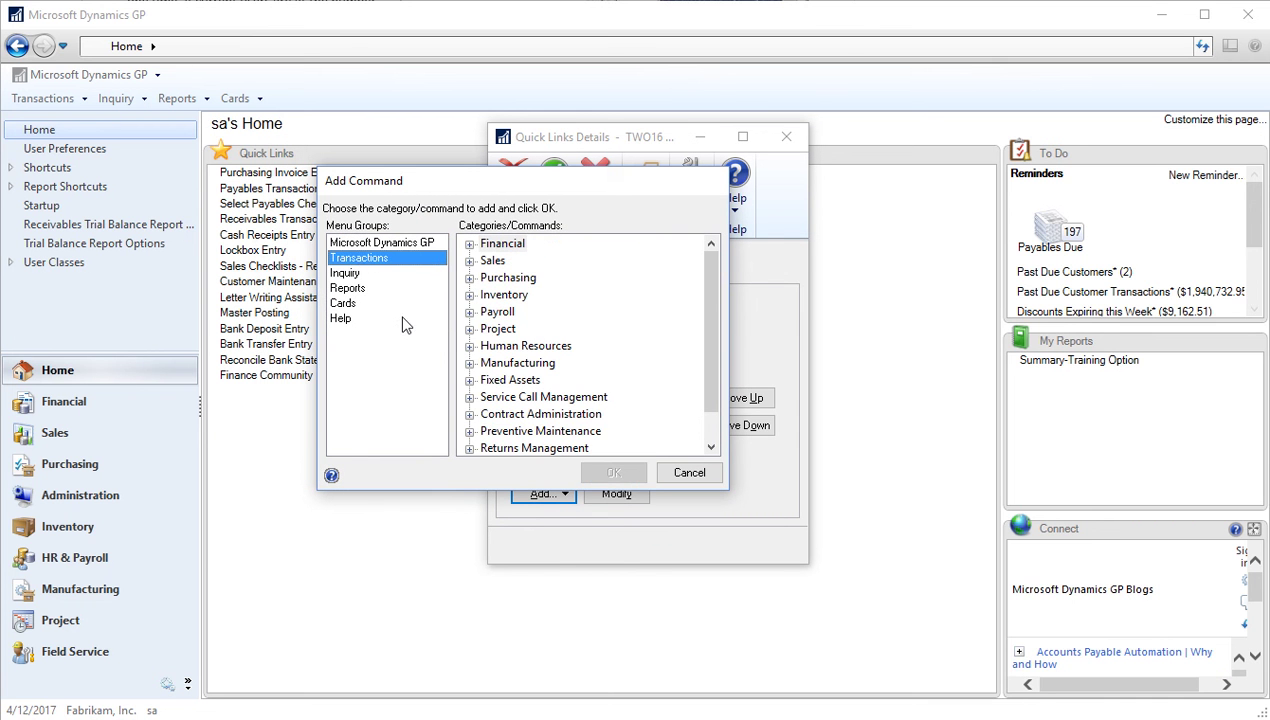
left_click(469, 244)
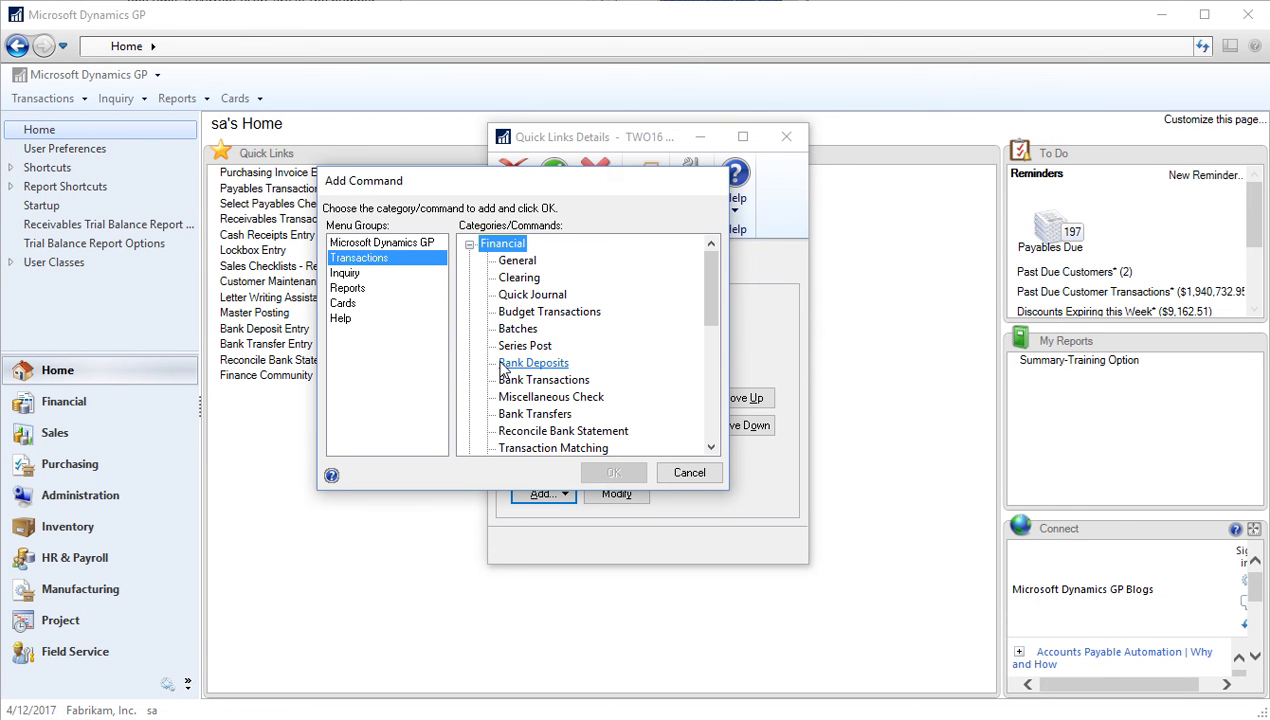
left_click(520, 262)
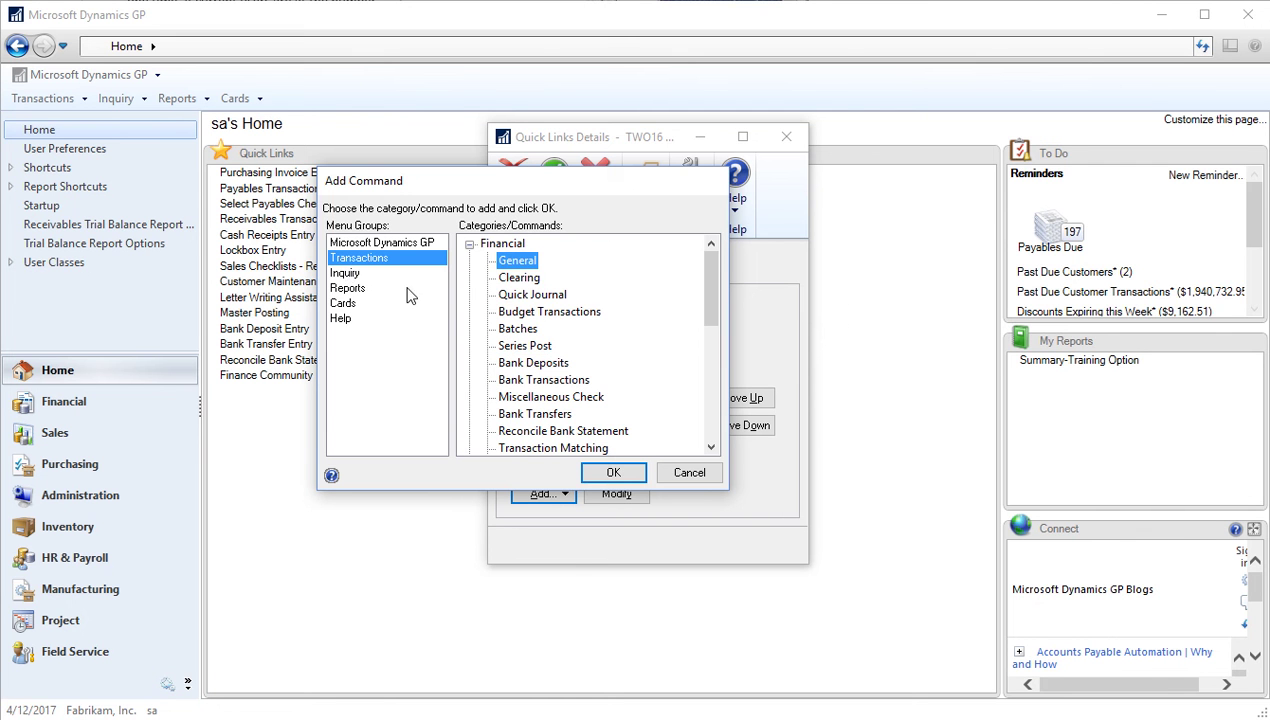
left_click(363, 262)
left_click(520, 263)
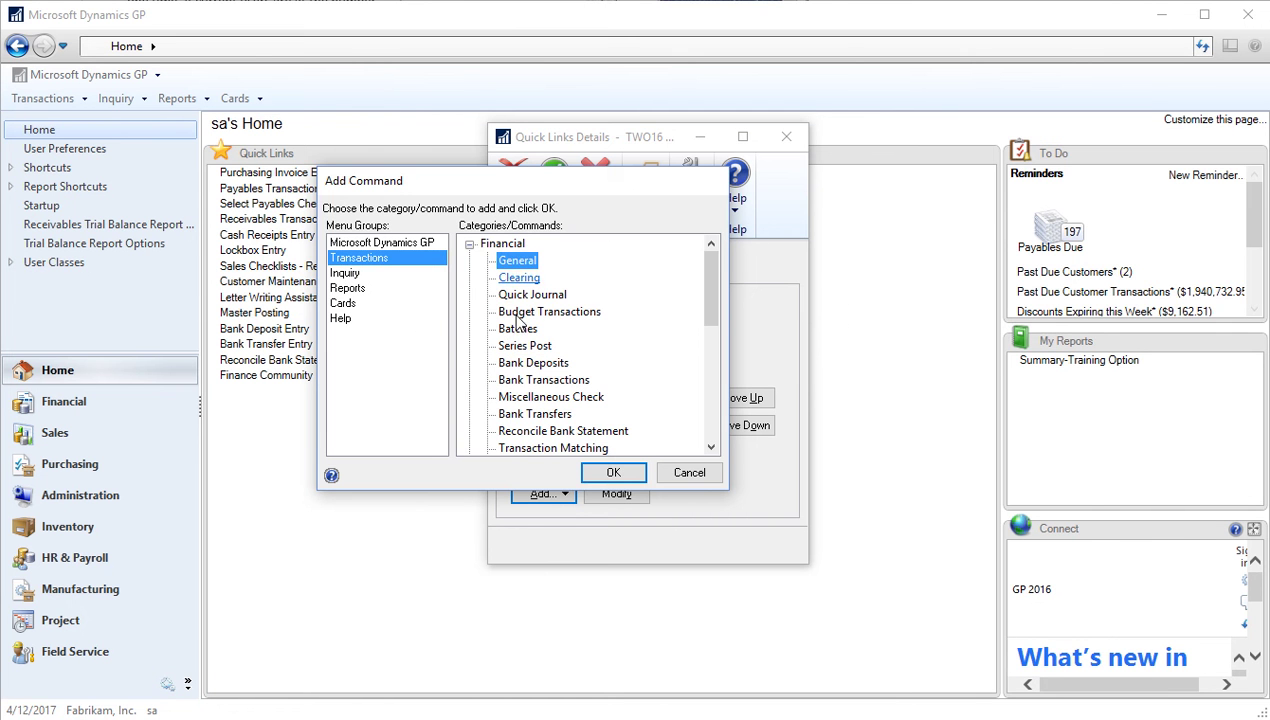
left_click(612, 472)
Rename the new General quick link as General Journal Entries
scroll(640, 420, "down", 3)
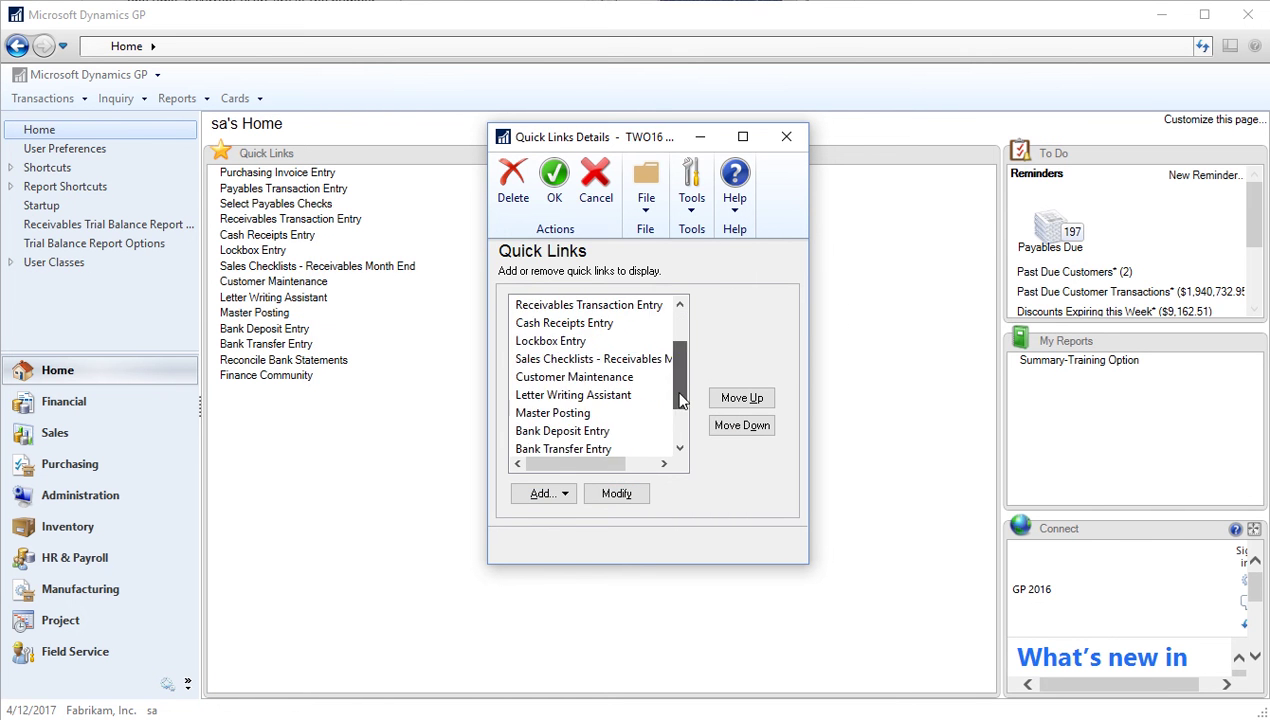
left_click(521, 432)
left_click(545, 493)
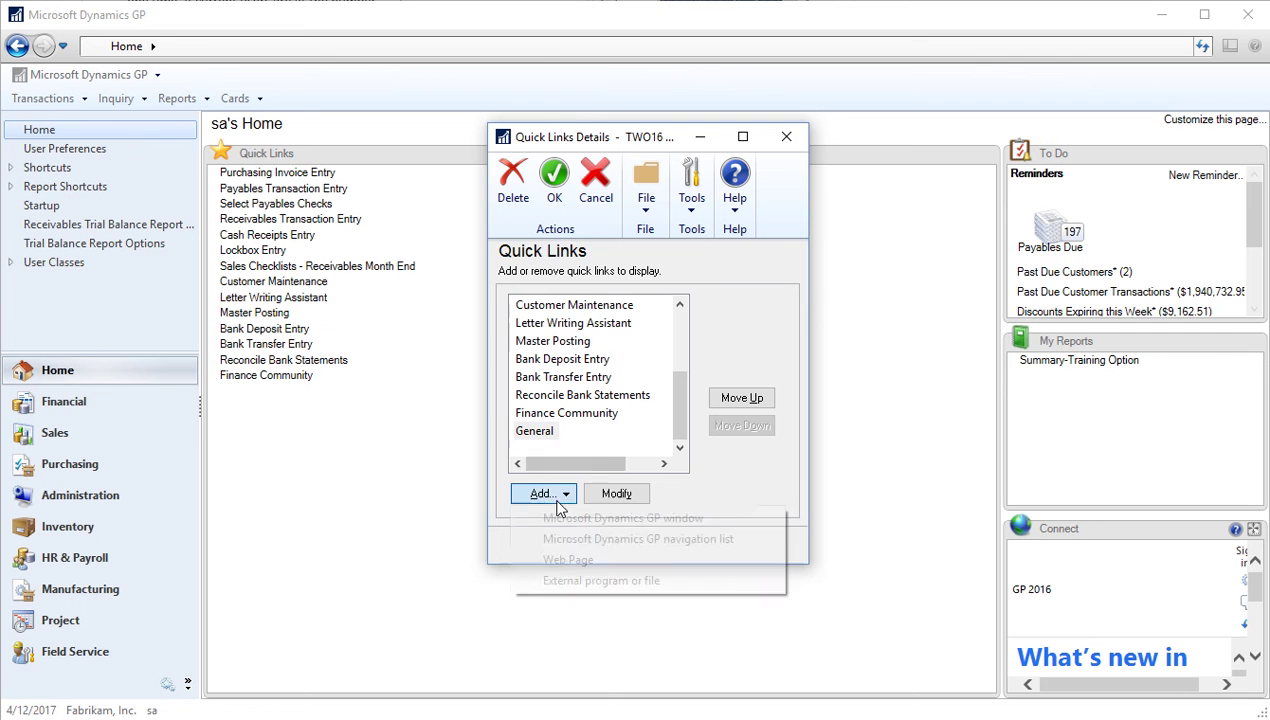
left_click(618, 494)
left_click(414, 323)
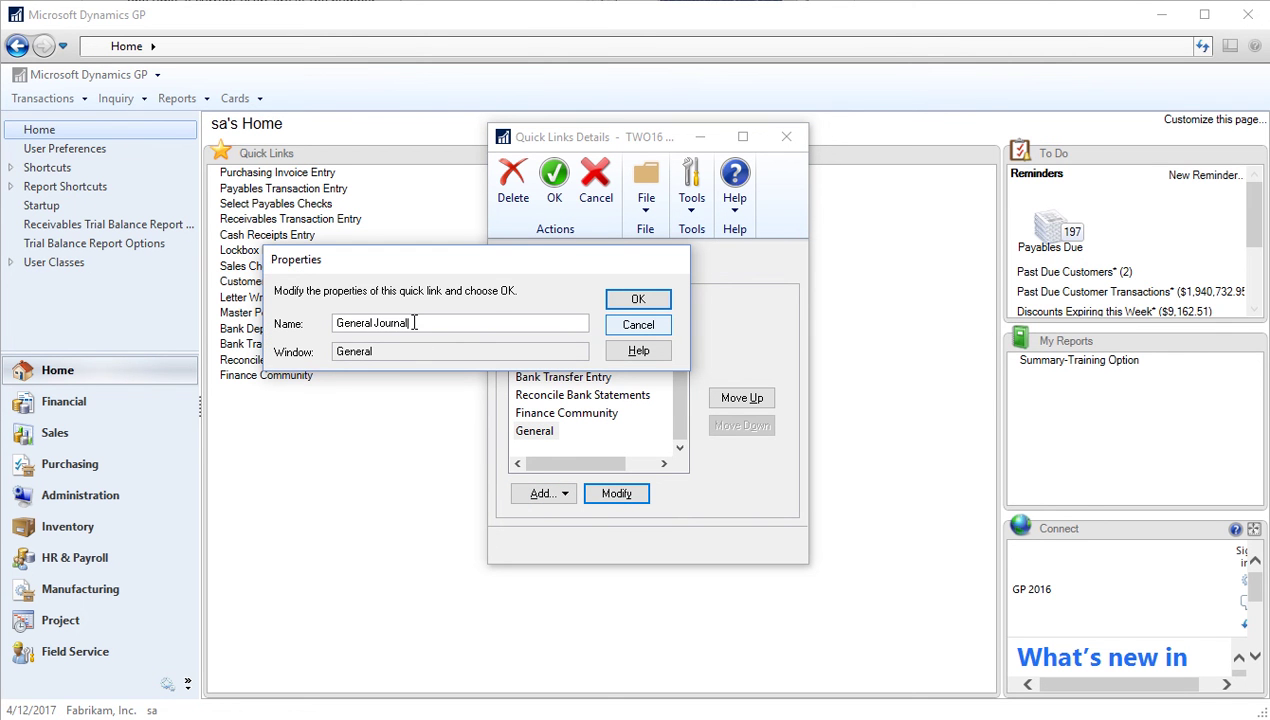
key("BackSpace")
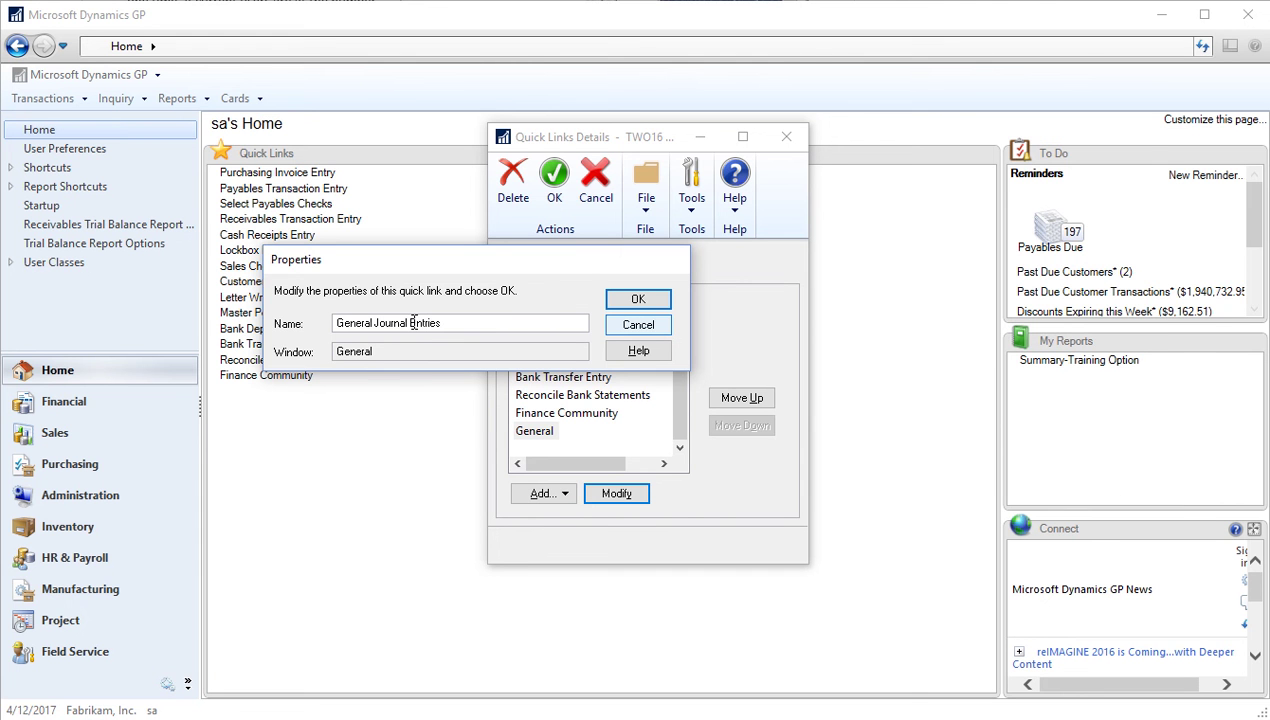
left_click(640, 299)
Move the General Journal Entries quick link to the first place in the list and accept the quick link changes
left_click(630, 431)
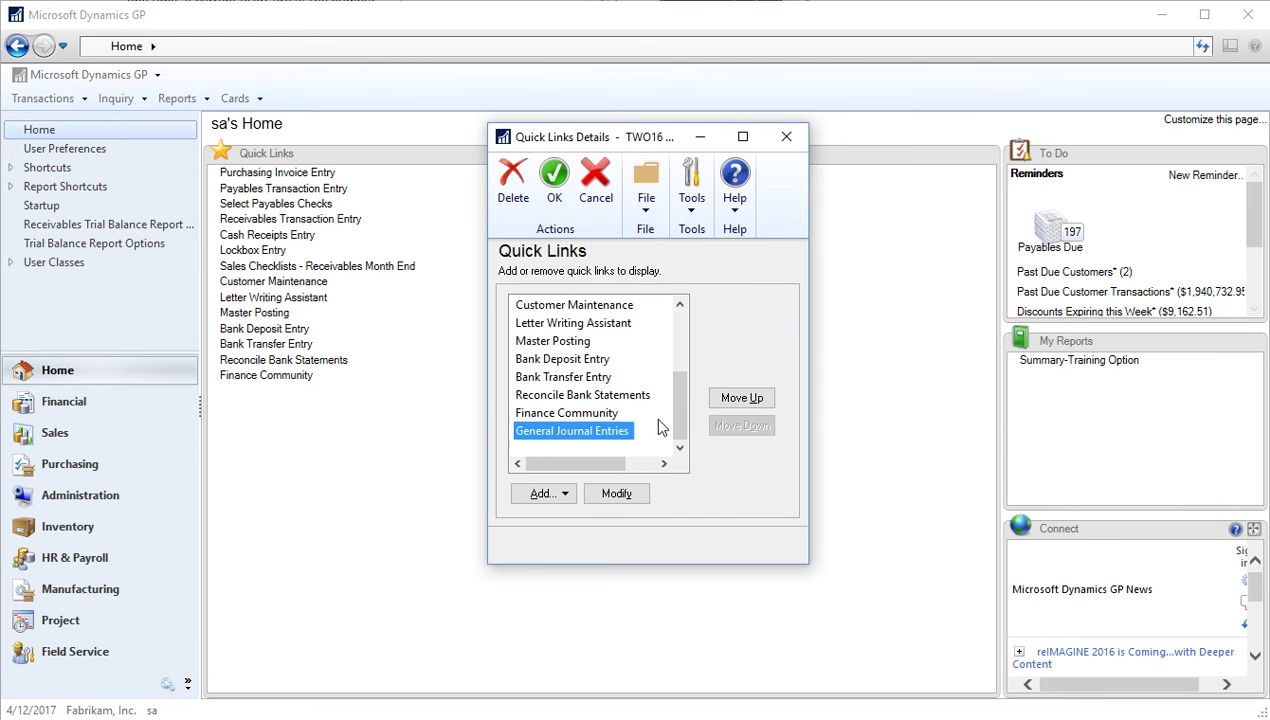
left_click(745, 399)
left_click(735, 430)
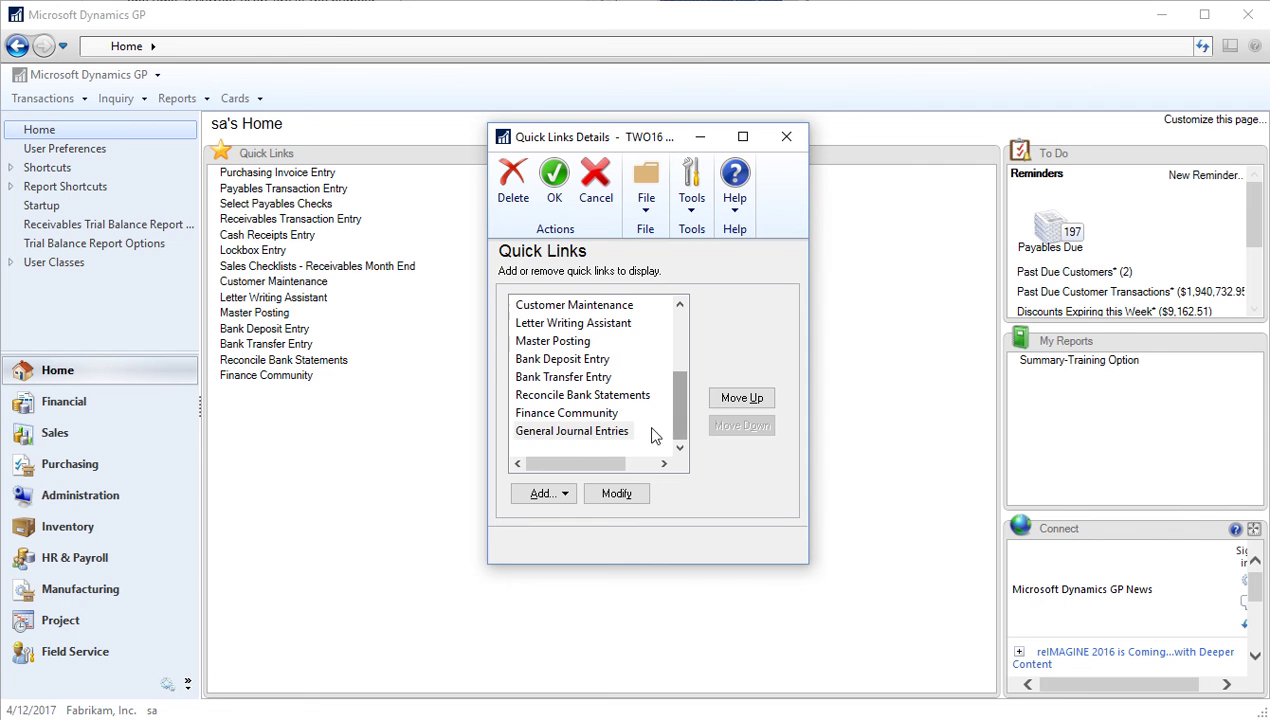
left_click(745, 399)
left_click(745, 399)
left_click(745, 399)
left_click(745, 399)
left_click(745, 399)
left_click(745, 399)
left_click(745, 399)
left_click(745, 399)
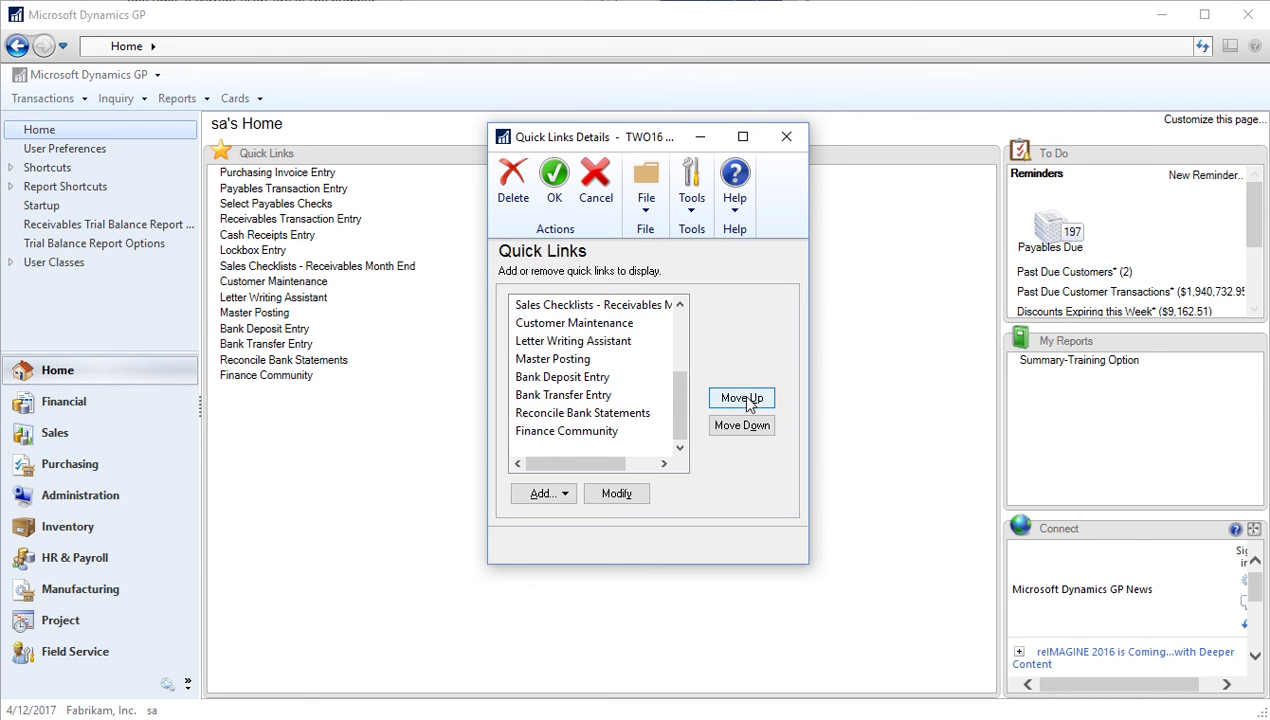
left_click_drag(686, 402, 683, 336)
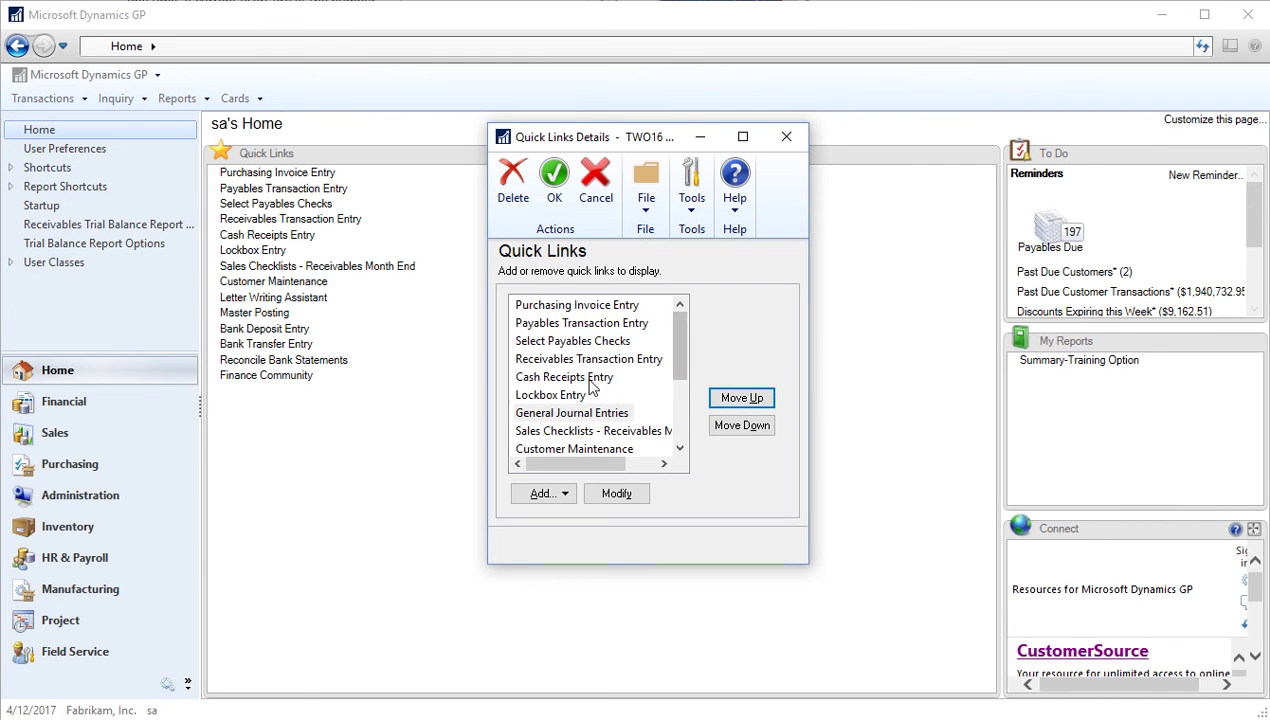
left_click(585, 413)
left_click(767, 405)
left_click(767, 405)
left_click(767, 405)
left_click(767, 405)
left_click(767, 405)
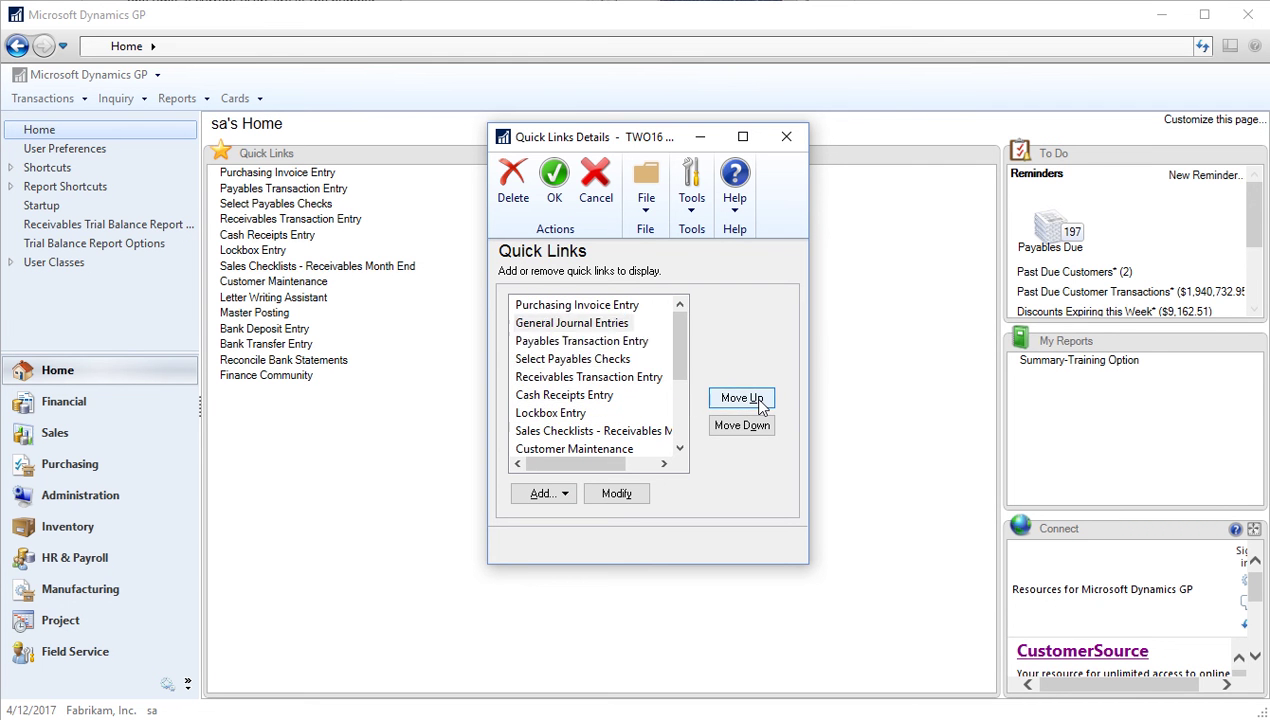
left_click(767, 405)
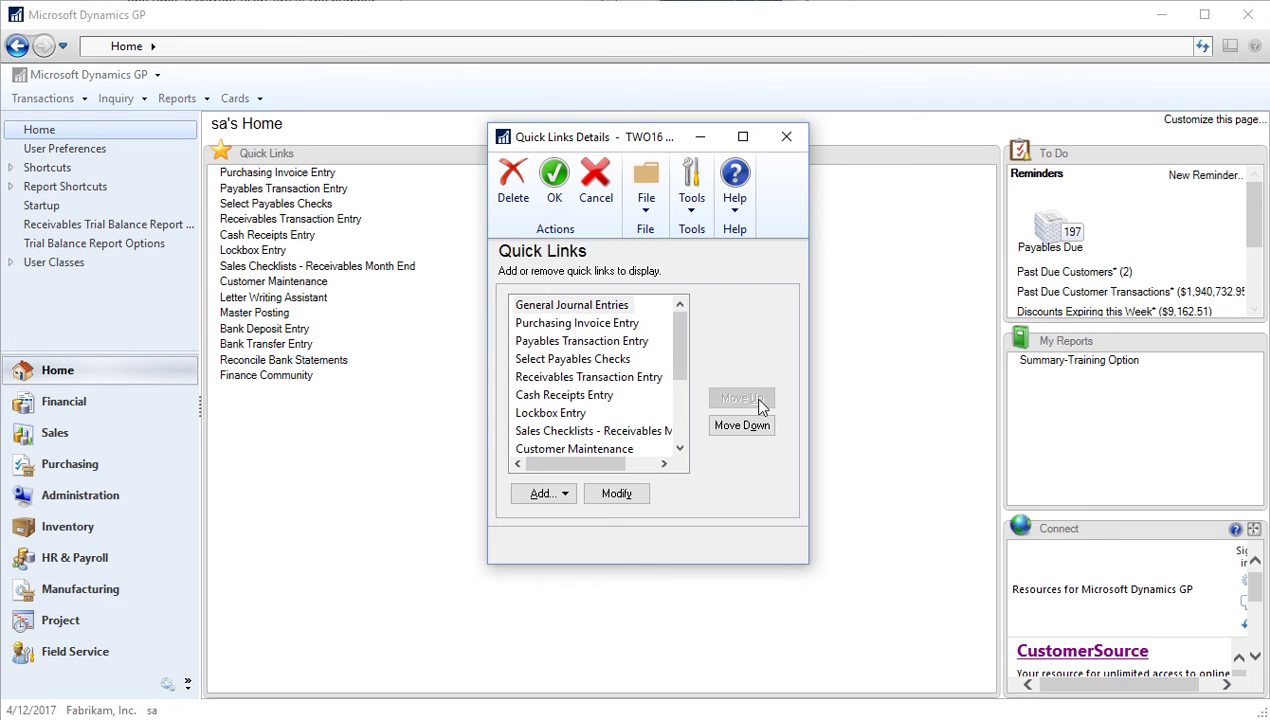
left_click(553, 181)
Reload the home page by switching to Financial and back, and open the Transaction Entry window from the General Journal Entries quick link
left_click(48, 406)
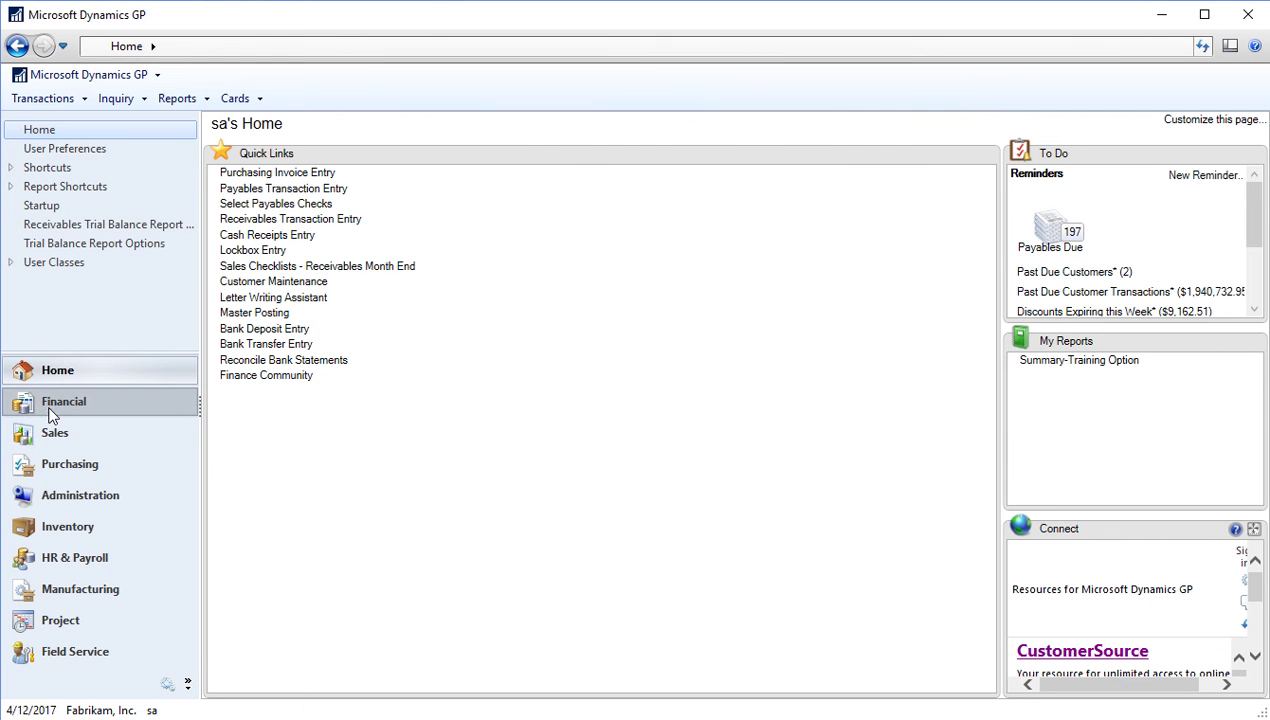
left_click(58, 370)
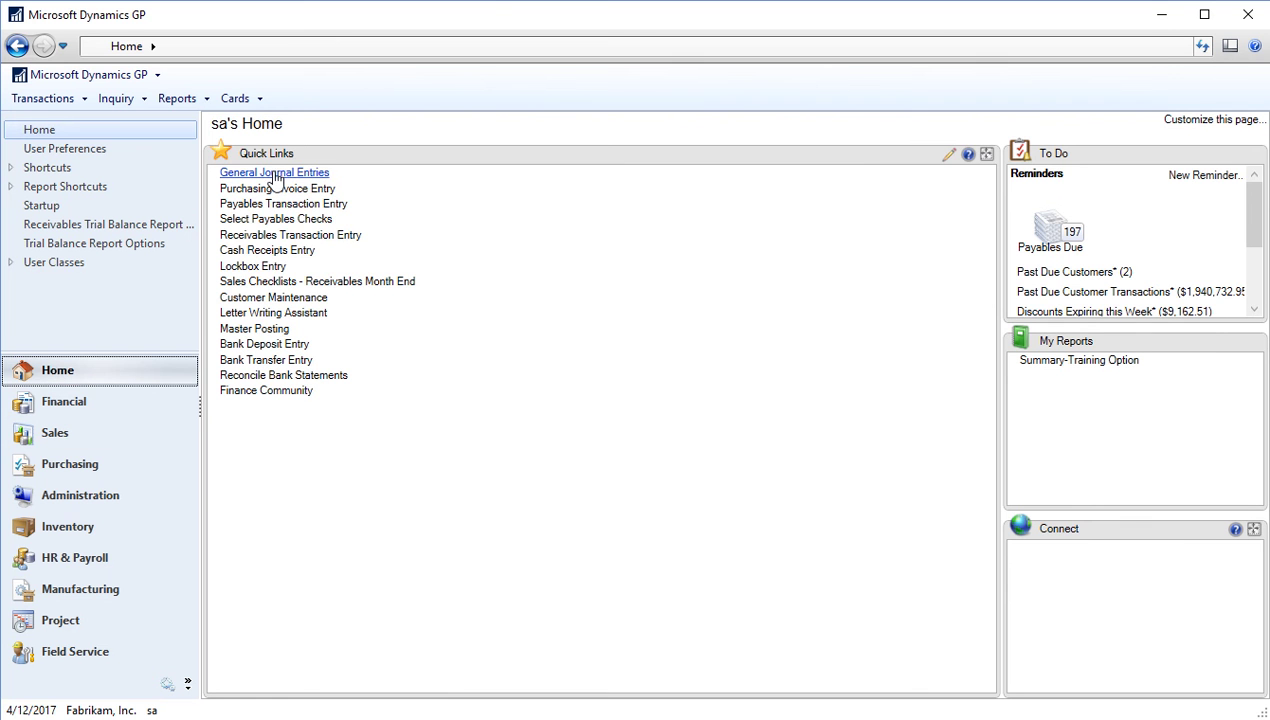
left_click(272, 174)
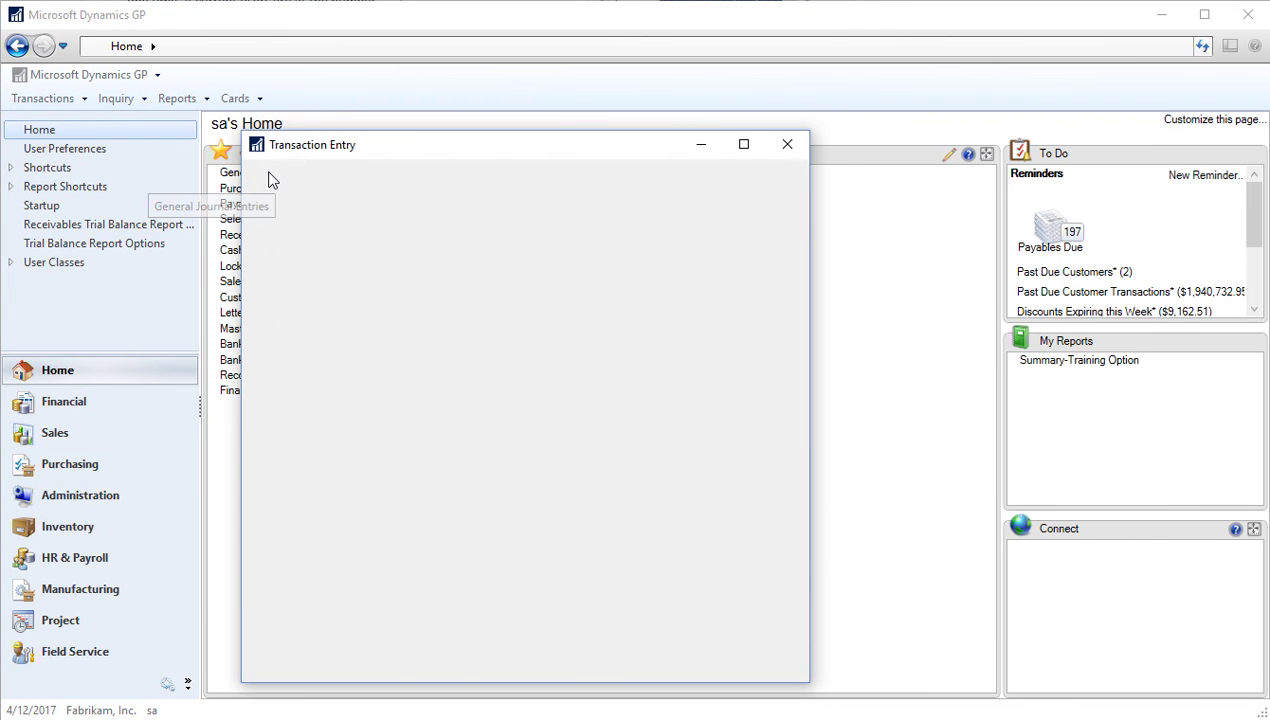
left_click_drag(527, 155, 543, 127)
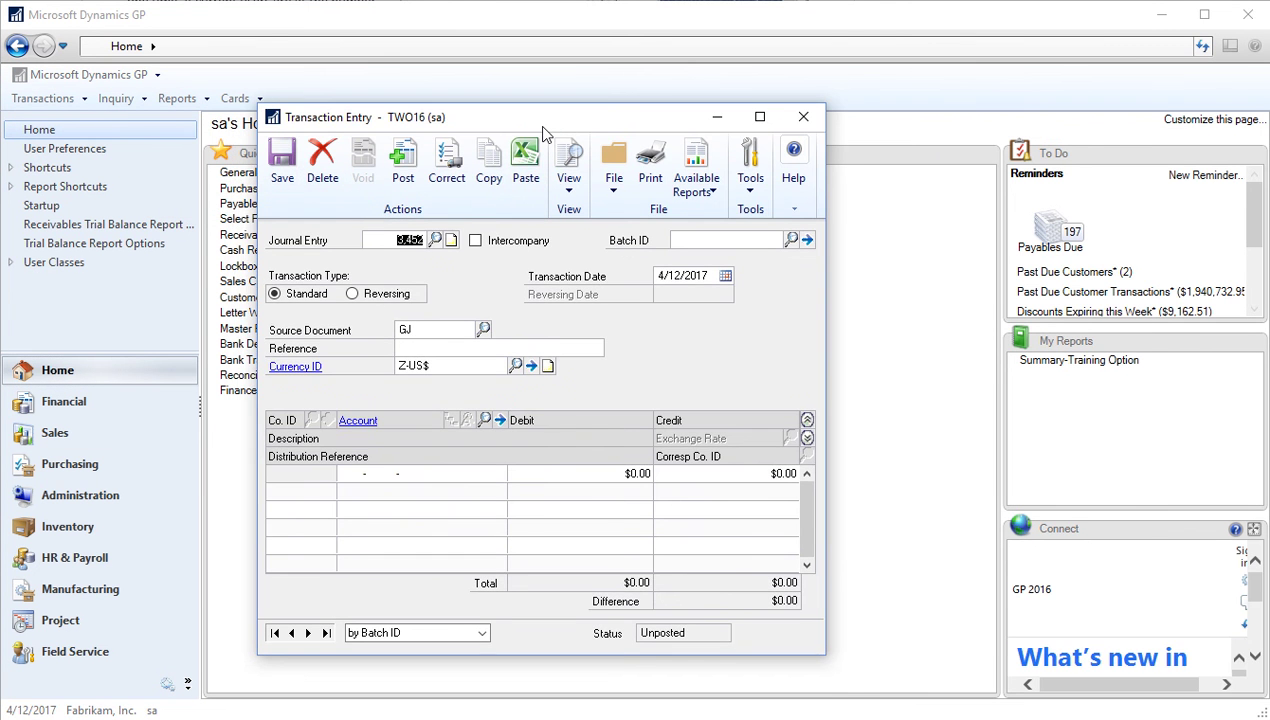